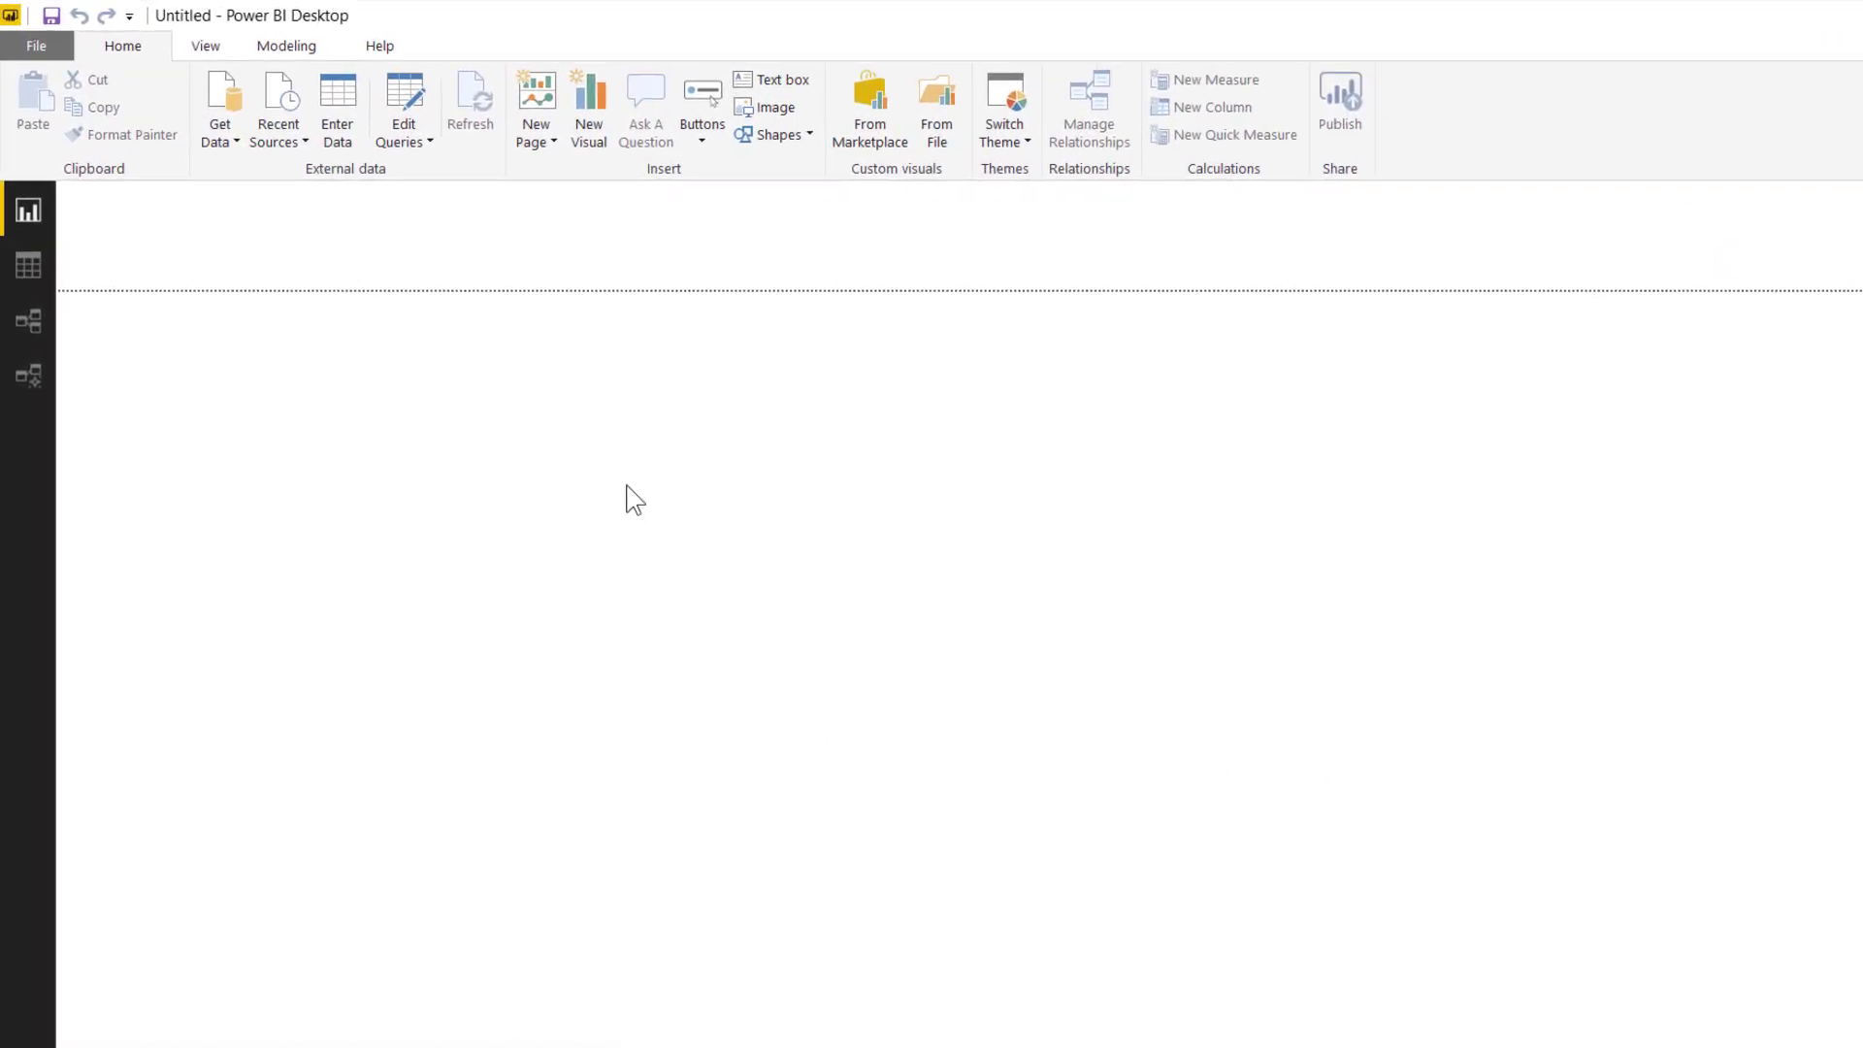
Step: Choose the Folder connector from the full Get Data catalogue
{"action": "left_click", "coordinate": [214, 139]}
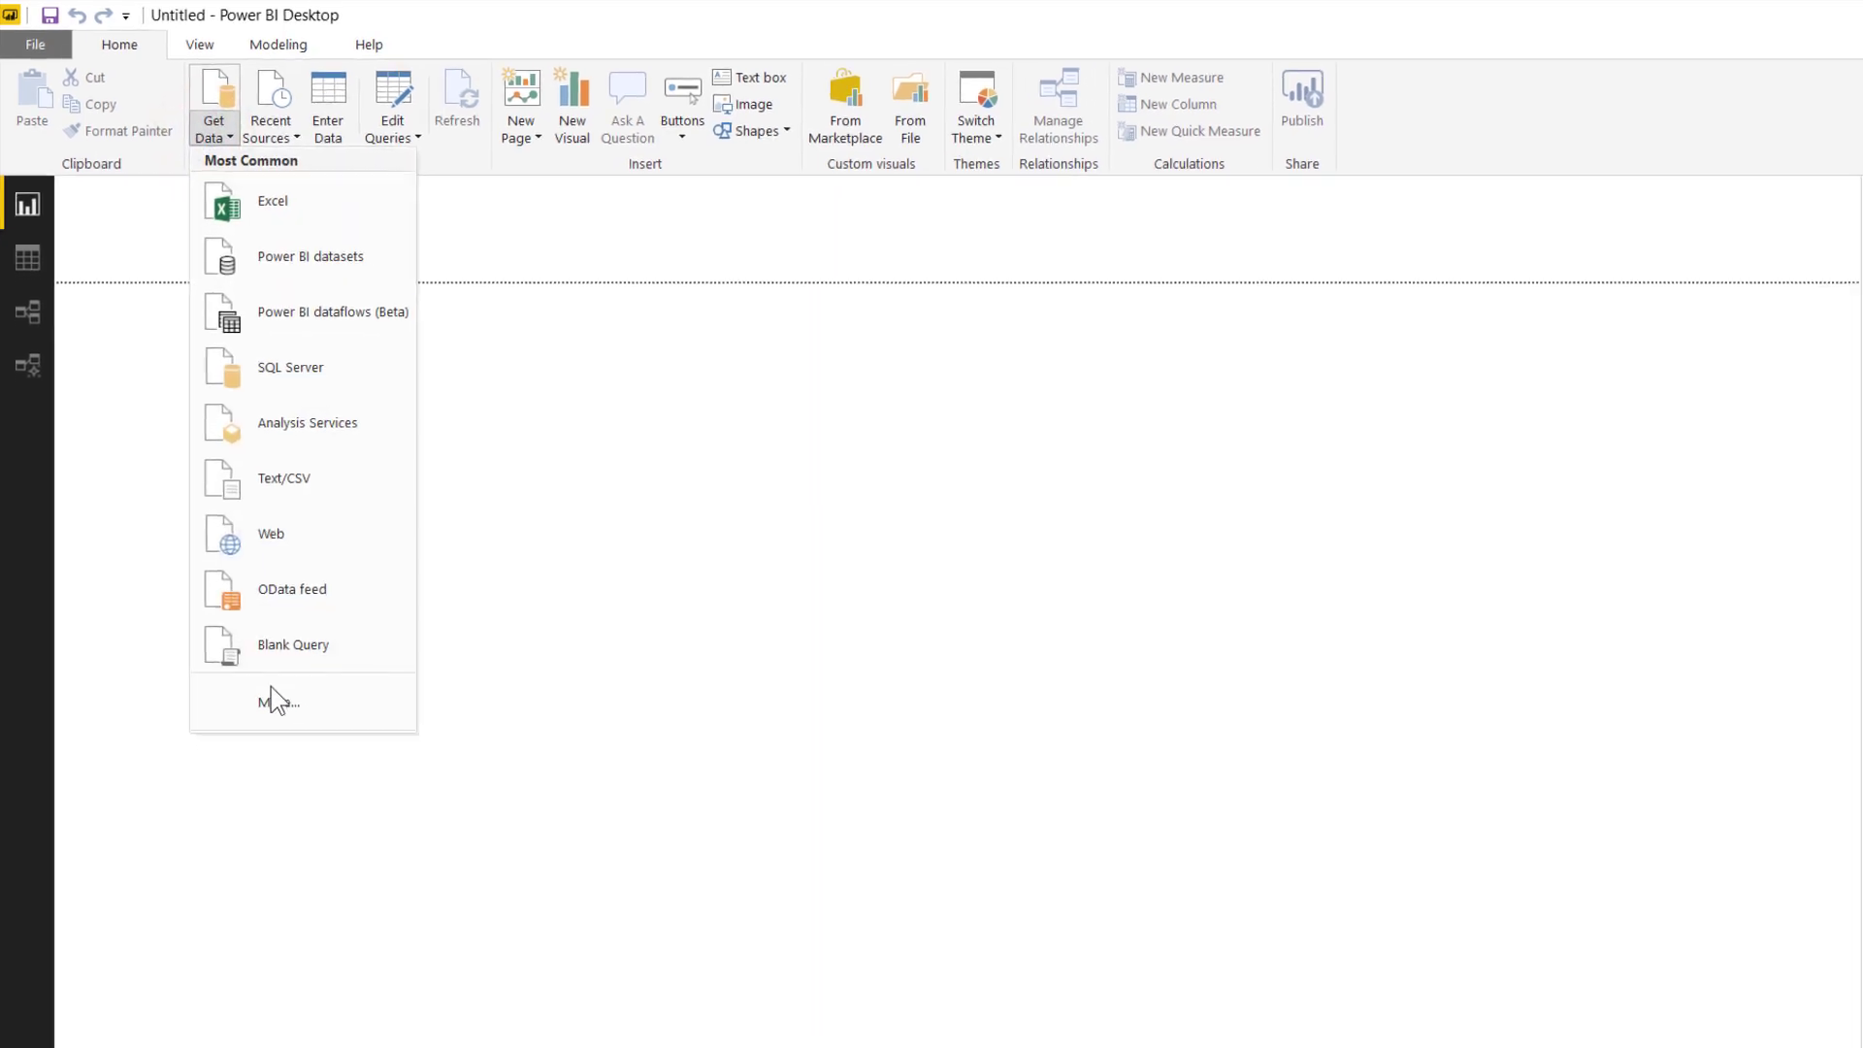
{"action": "left_click", "coordinate": [285, 727]}
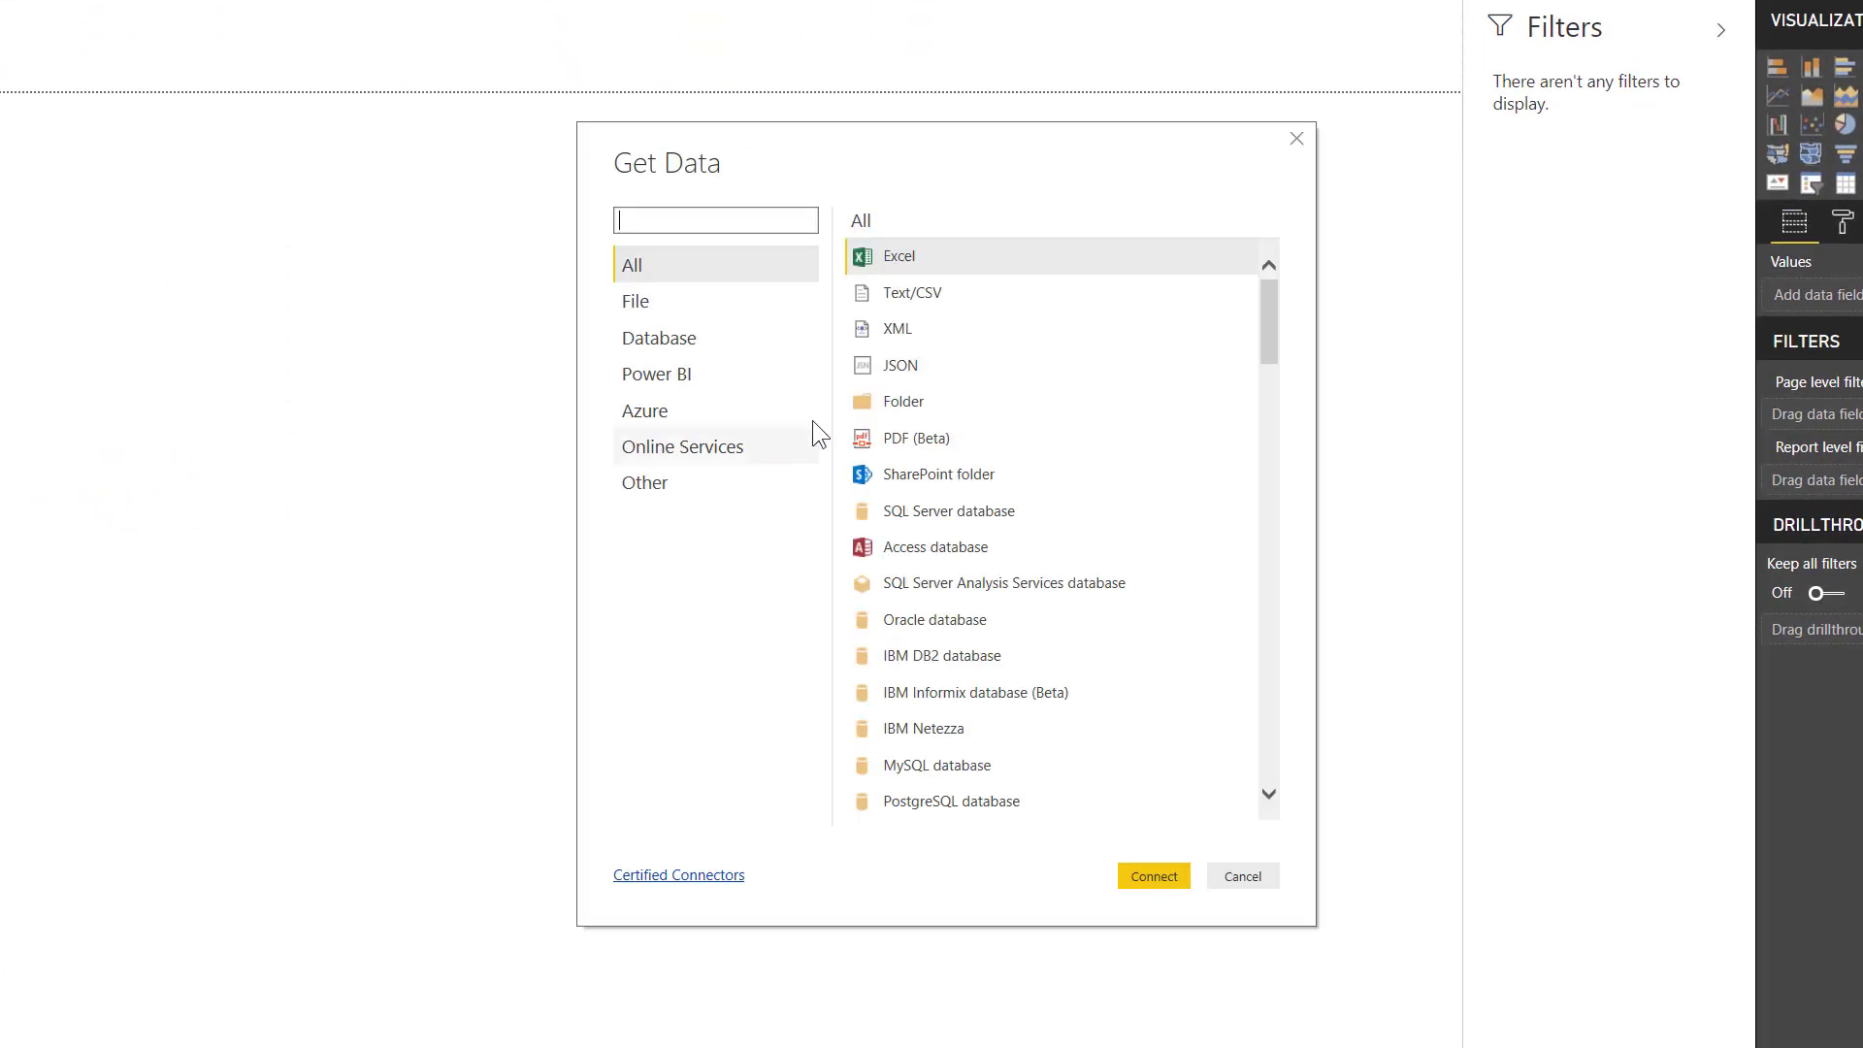
{"action": "left_click", "coordinate": [887, 408]}
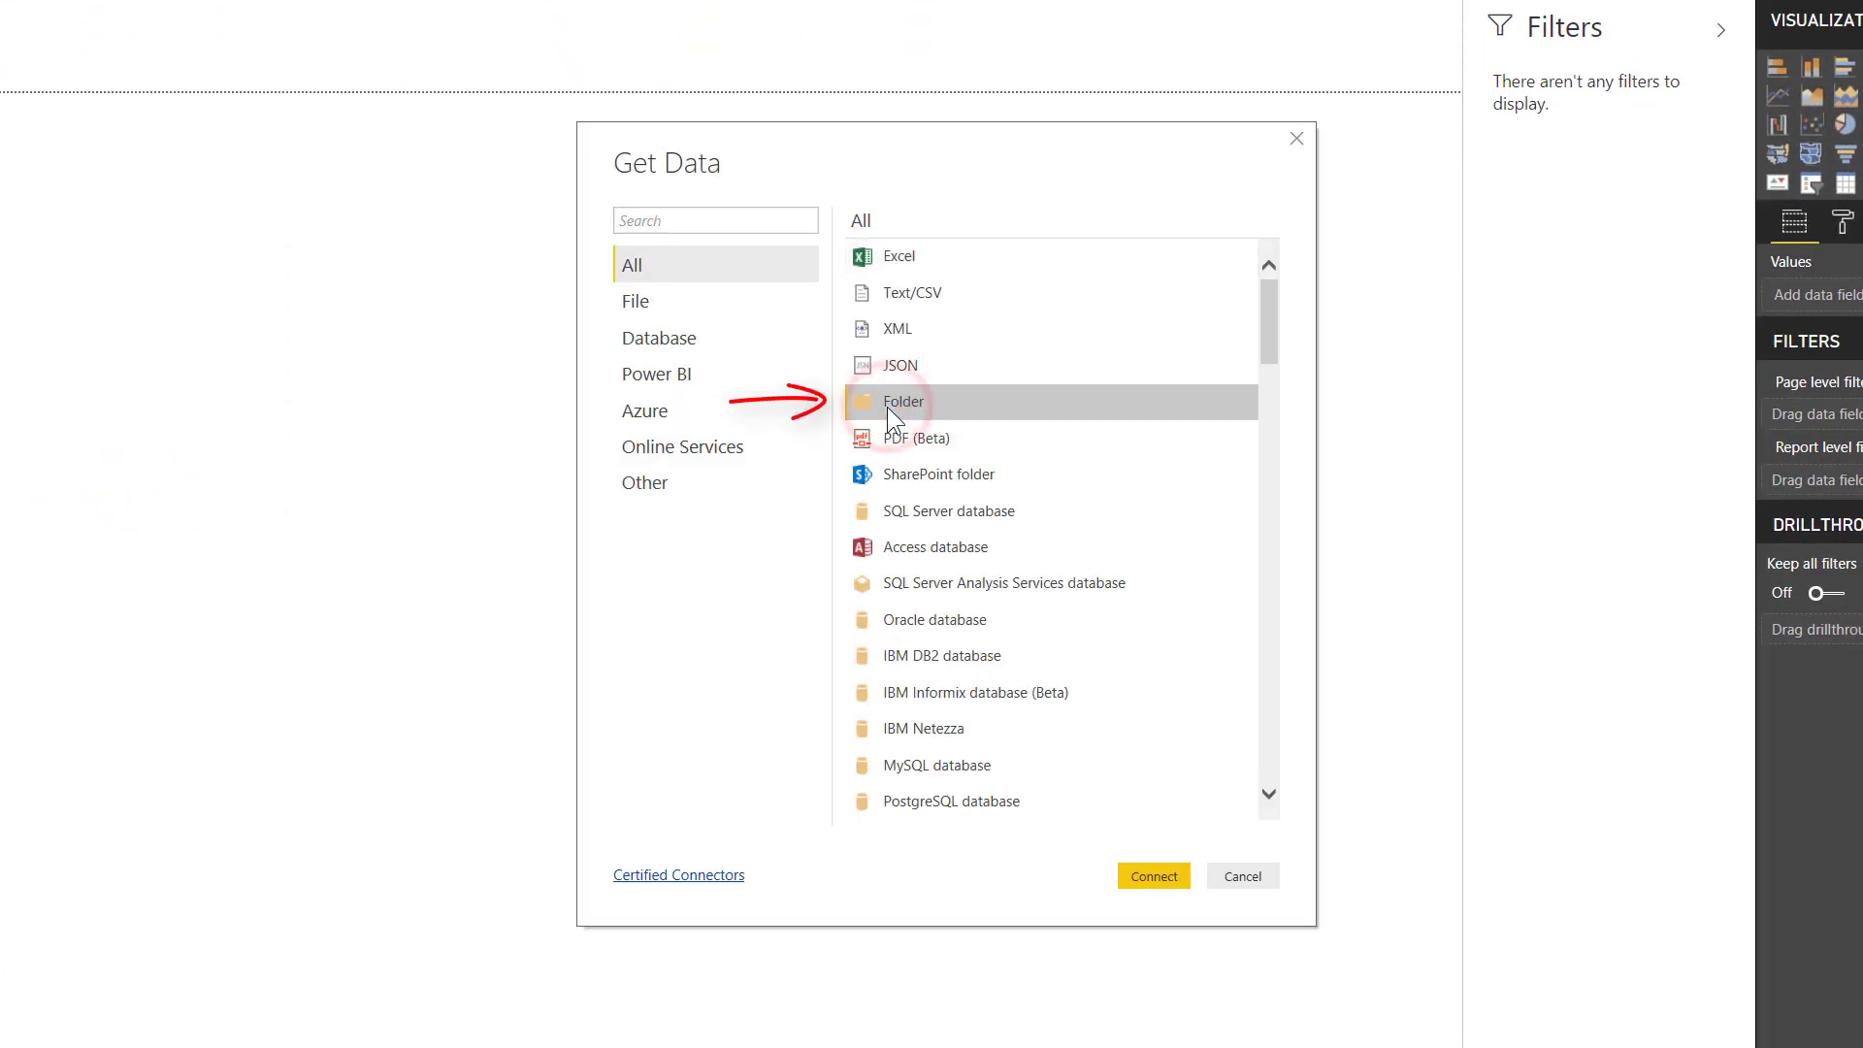
{"action": "left_click", "coordinate": [1142, 872]}
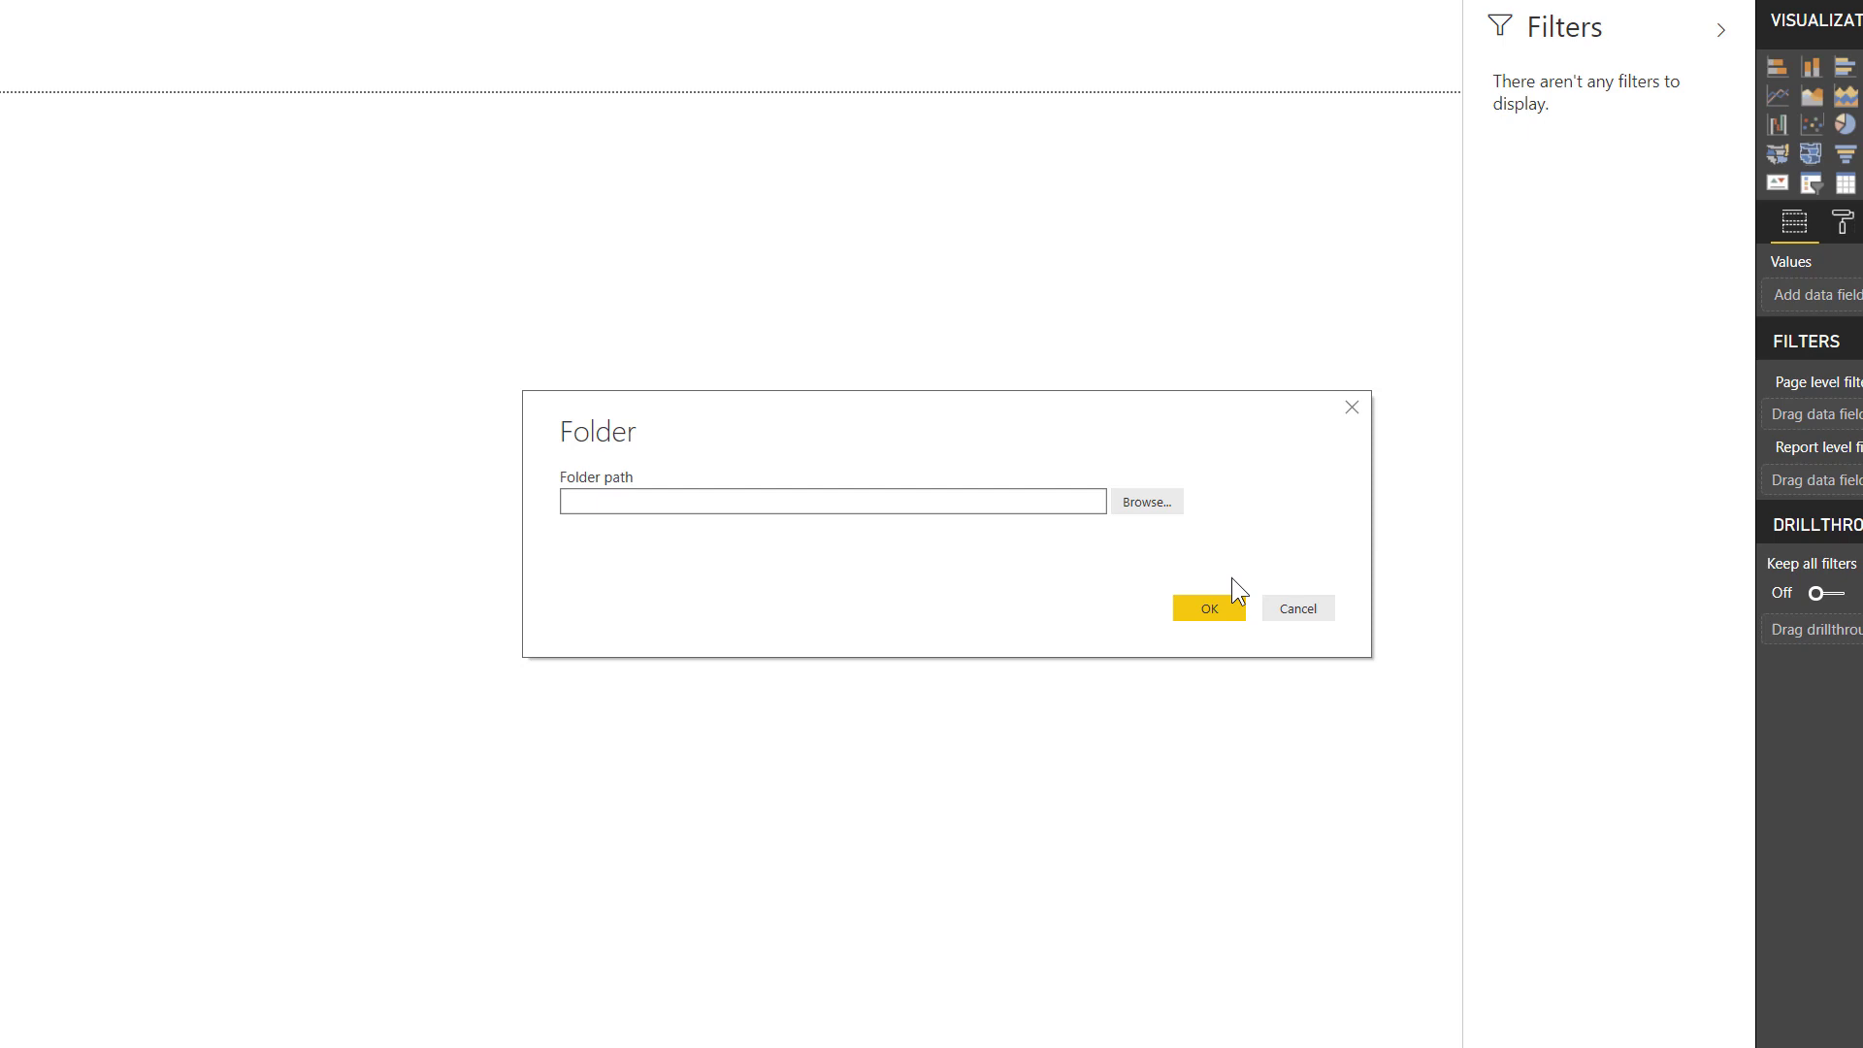
Step: Browse to This PC > Windows (C:) and set the folder path to C:\Data
{"action": "left_click", "coordinate": [1130, 507]}
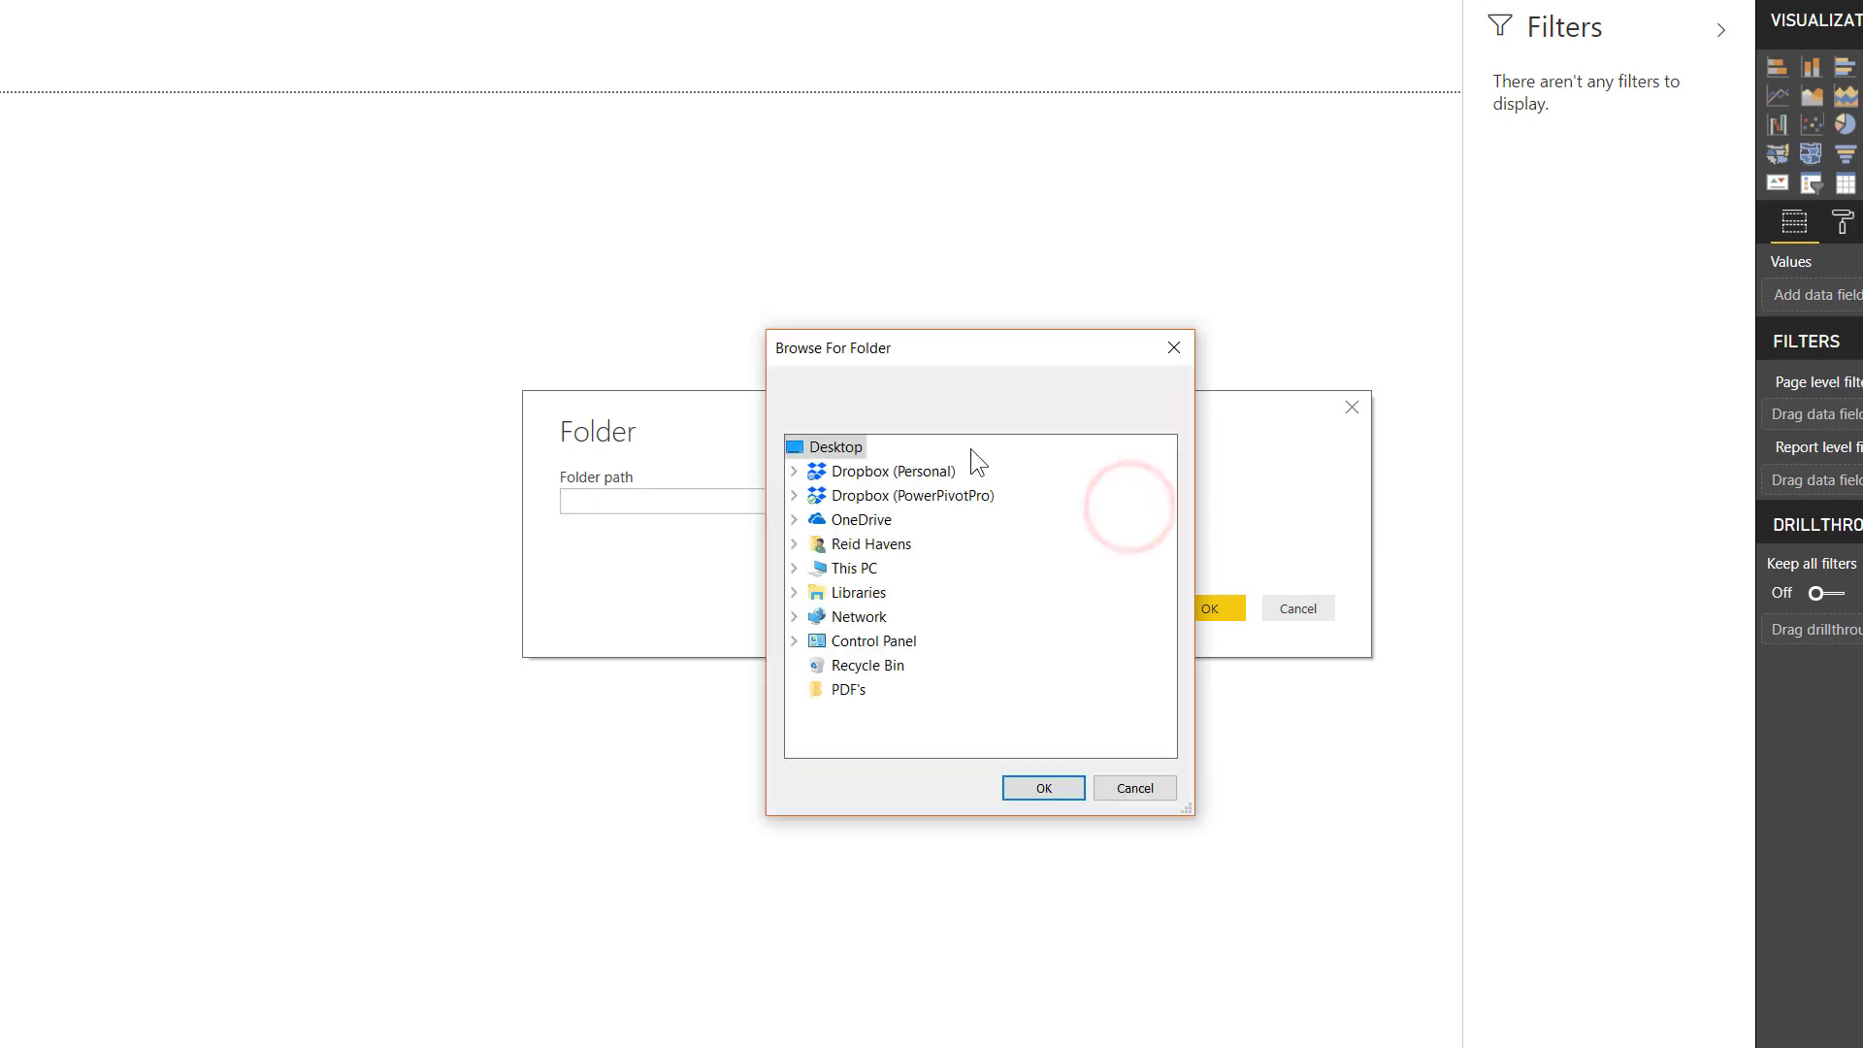
{"action": "left_click", "coordinate": [792, 566]}
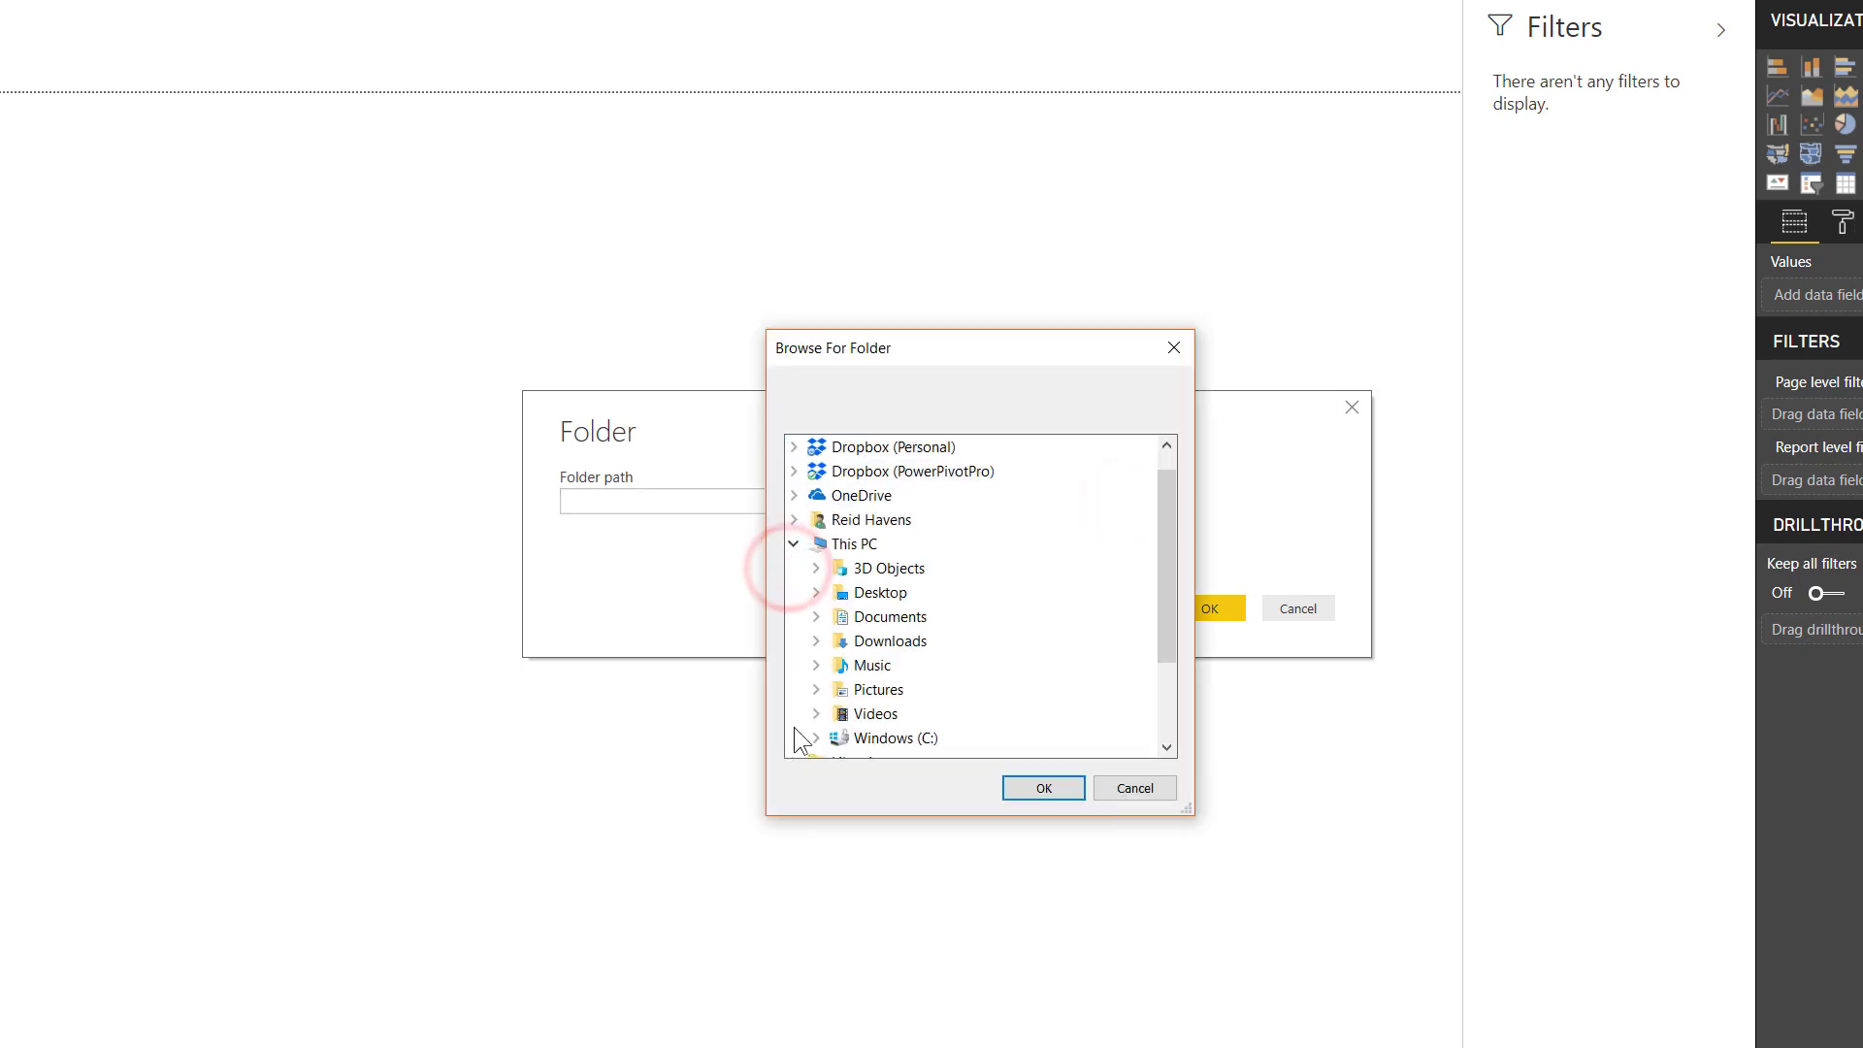
{"action": "left_click", "coordinate": [812, 739]}
{"action": "left_click", "coordinate": [916, 495]}
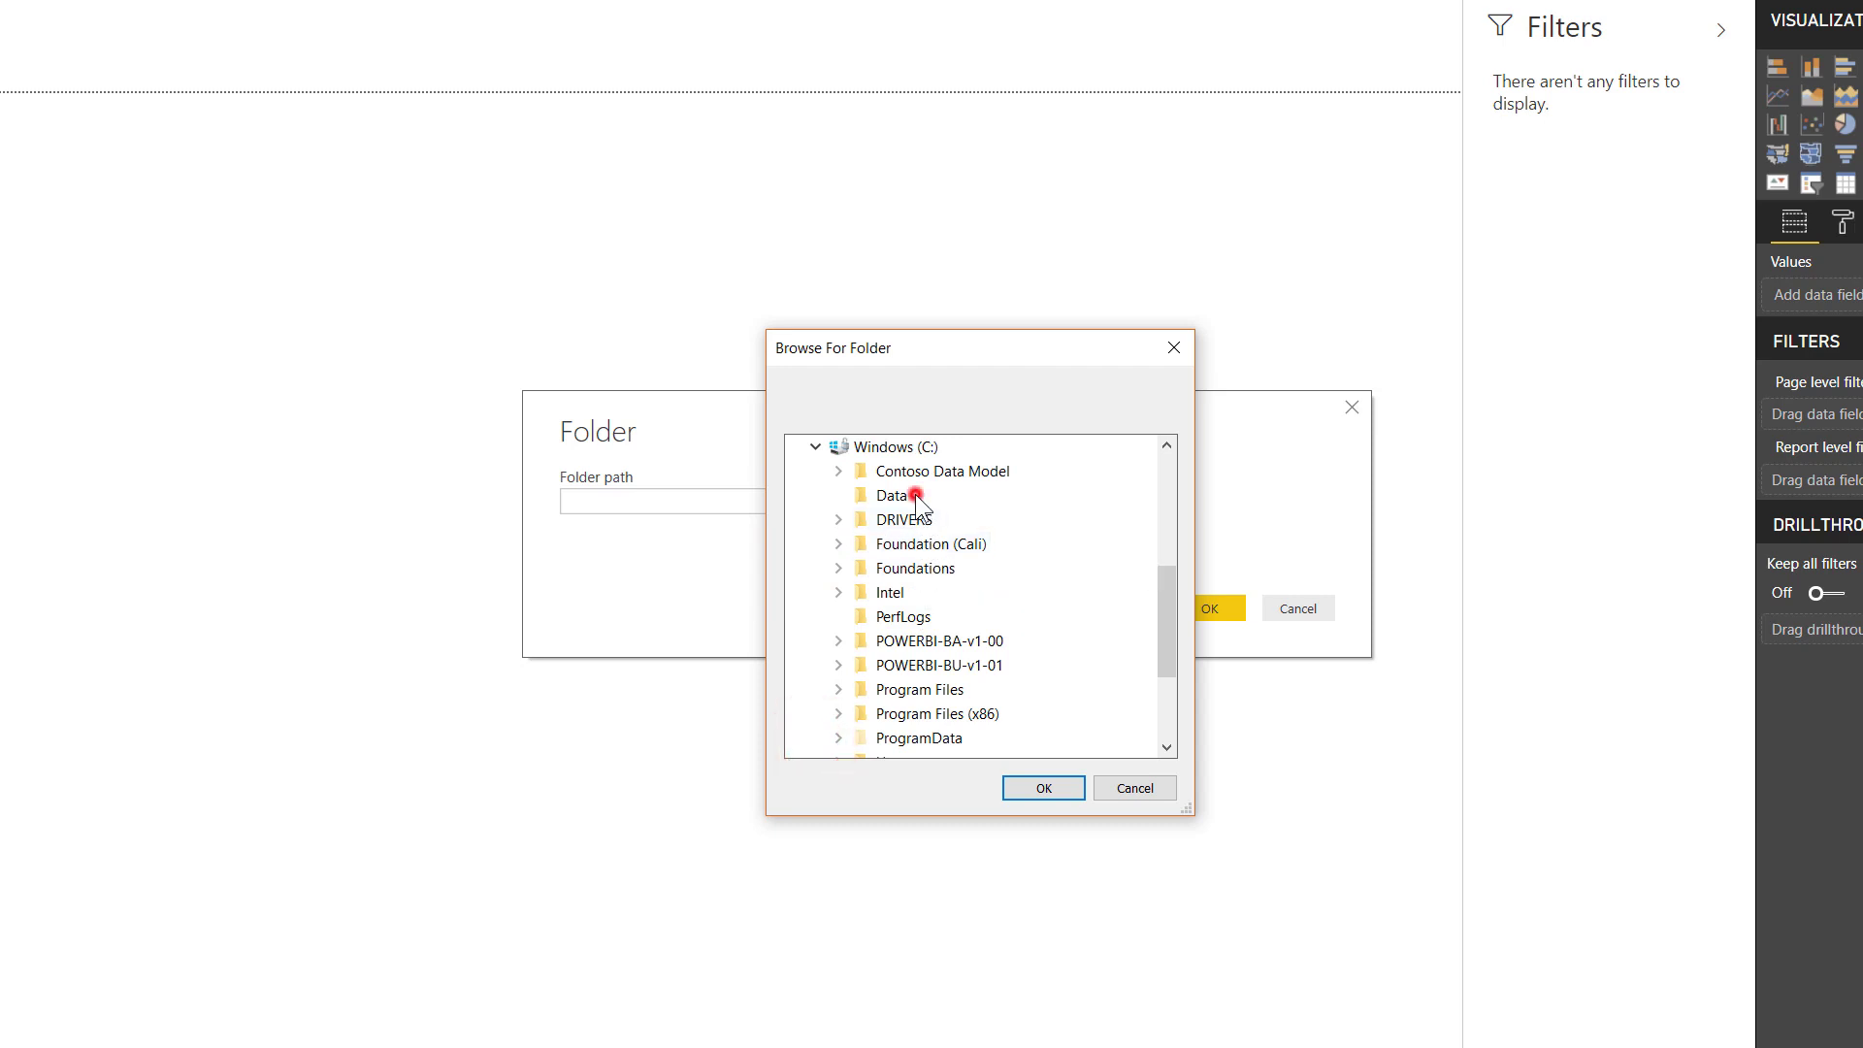
{"action": "left_click", "coordinate": [1043, 786]}
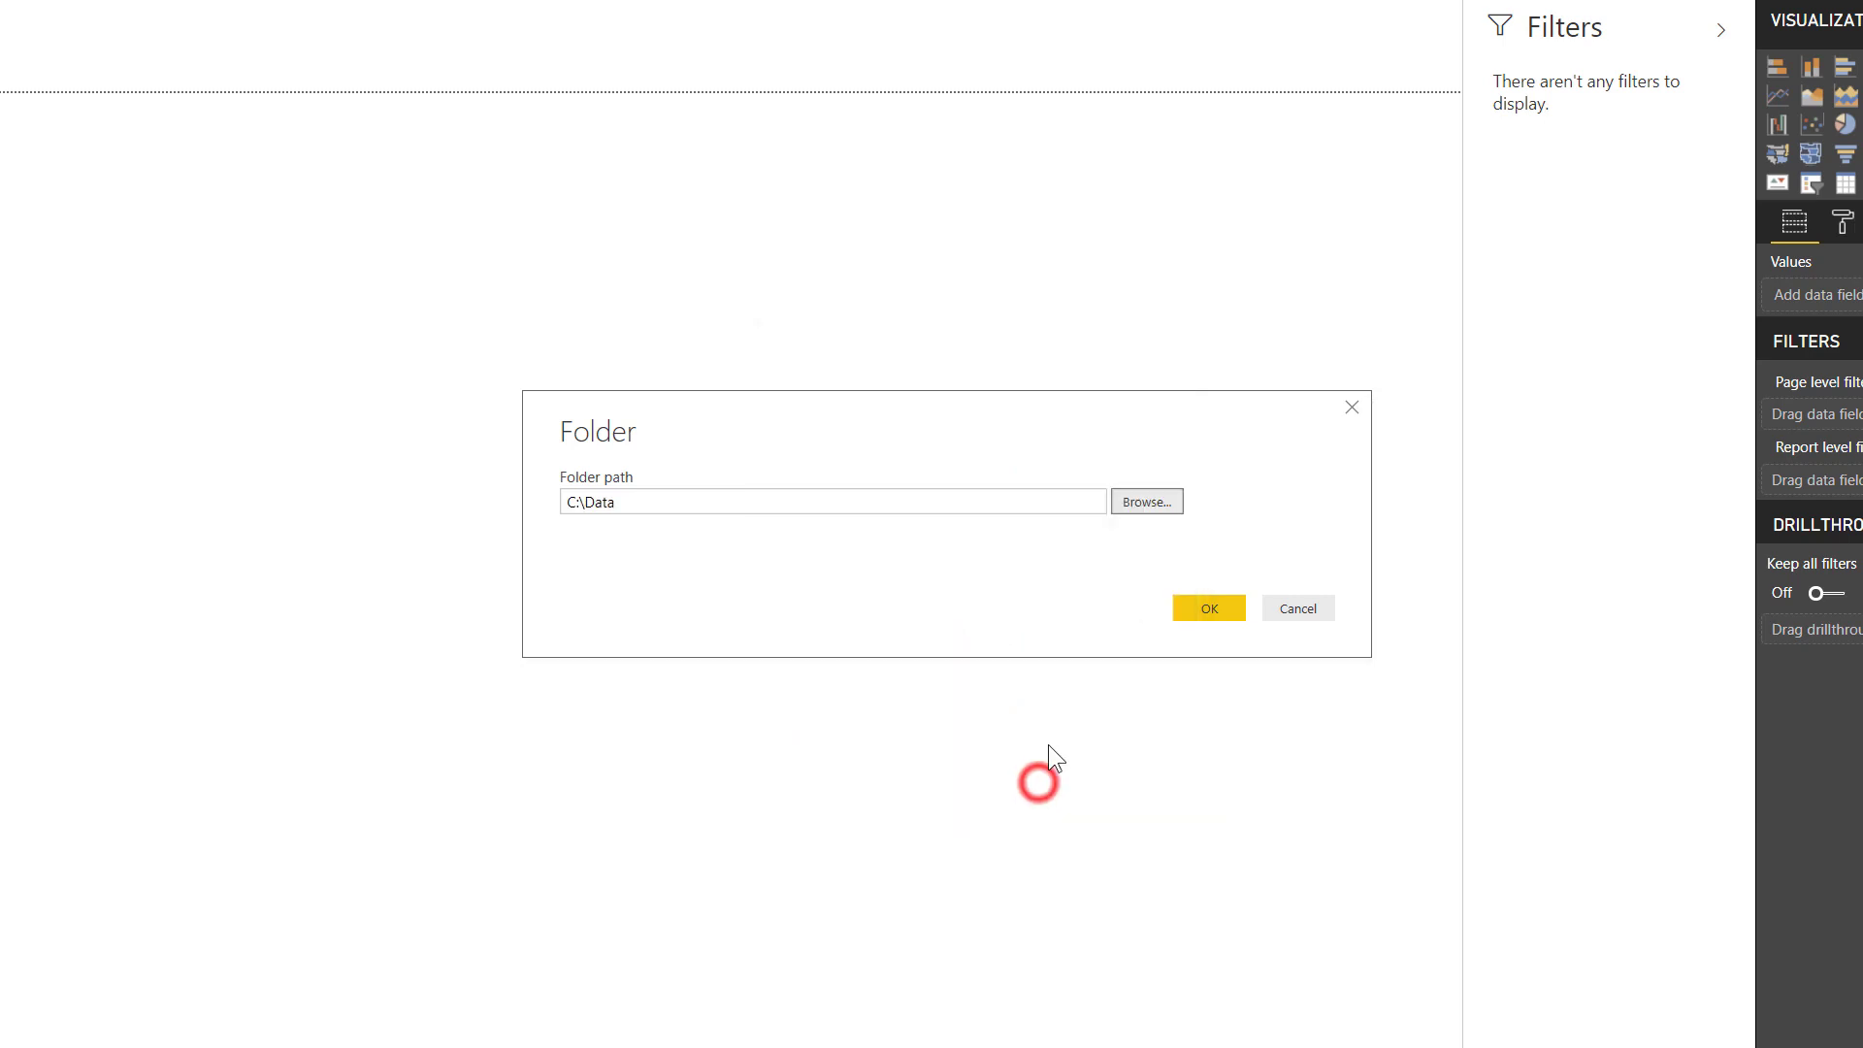
Step: Connect to the C:\Data folder and choose Combine & Edit for its files
{"action": "left_click", "coordinate": [1179, 604]}
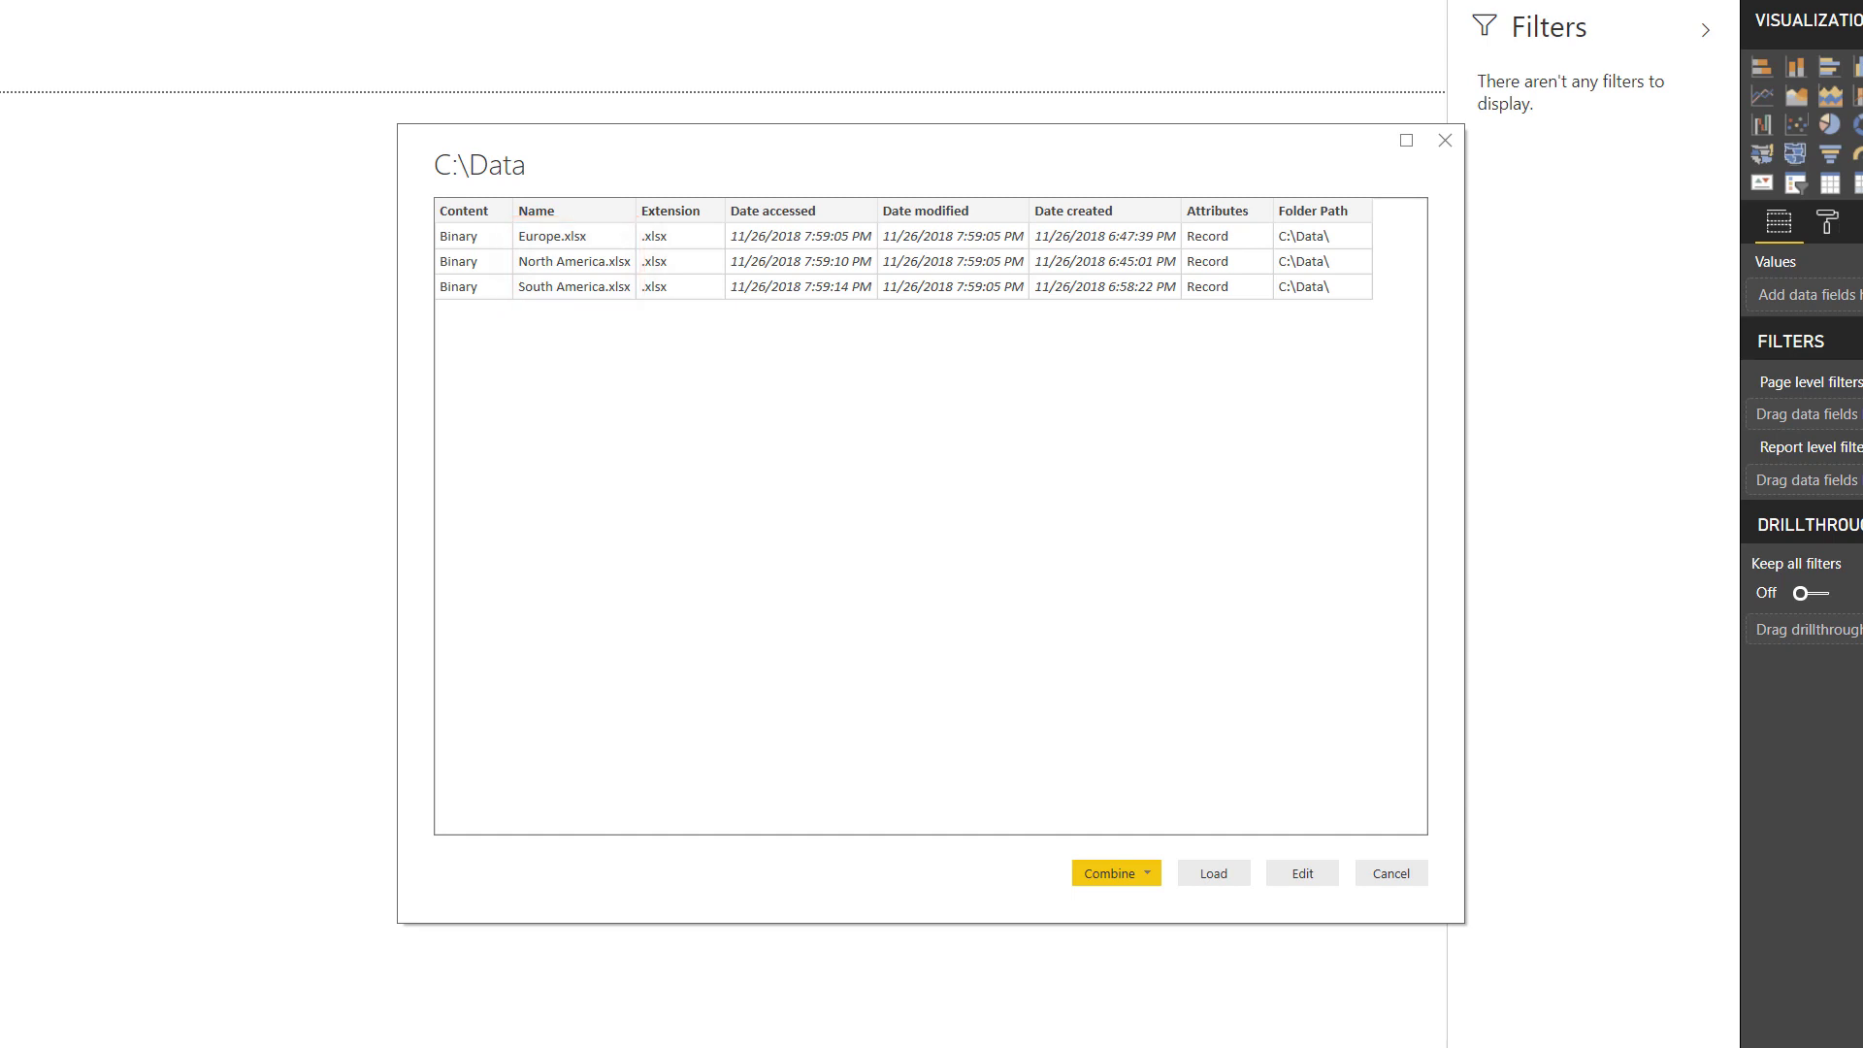
{"action": "left_click", "coordinate": [1143, 872]}
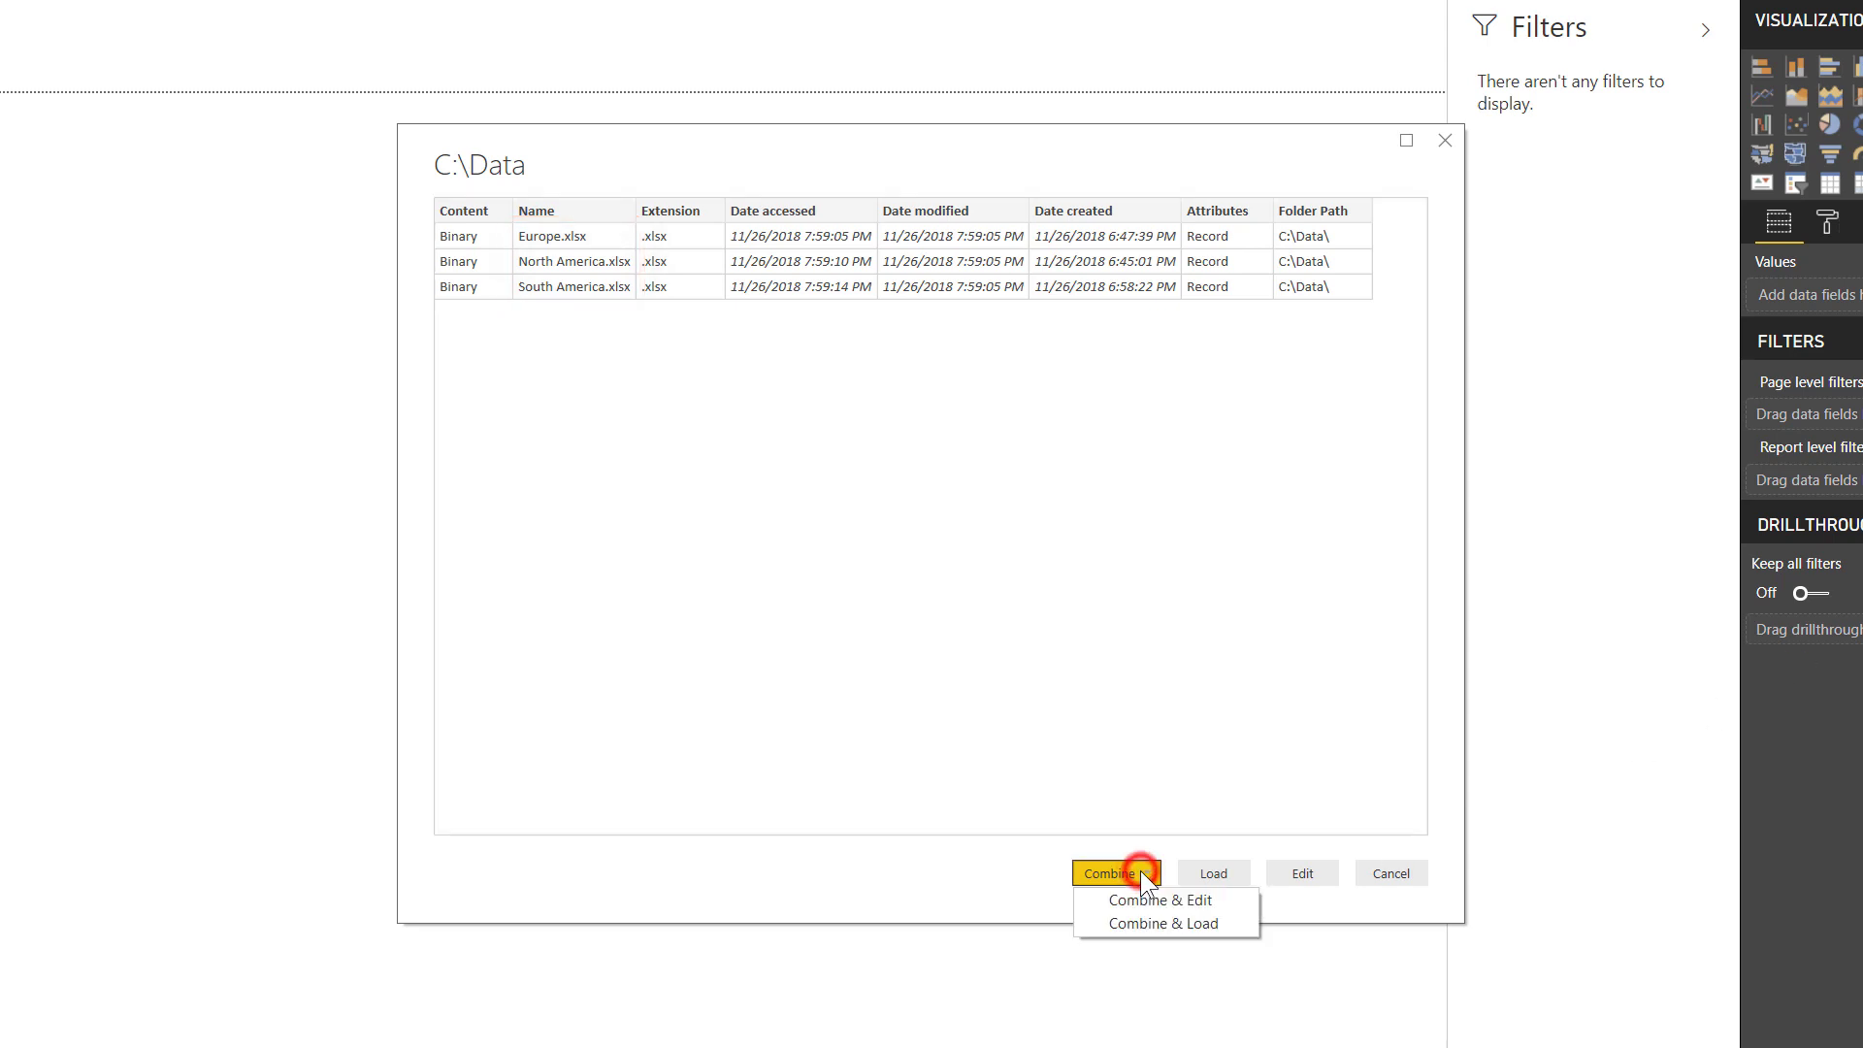
{"action": "left_click", "coordinate": [1101, 900]}
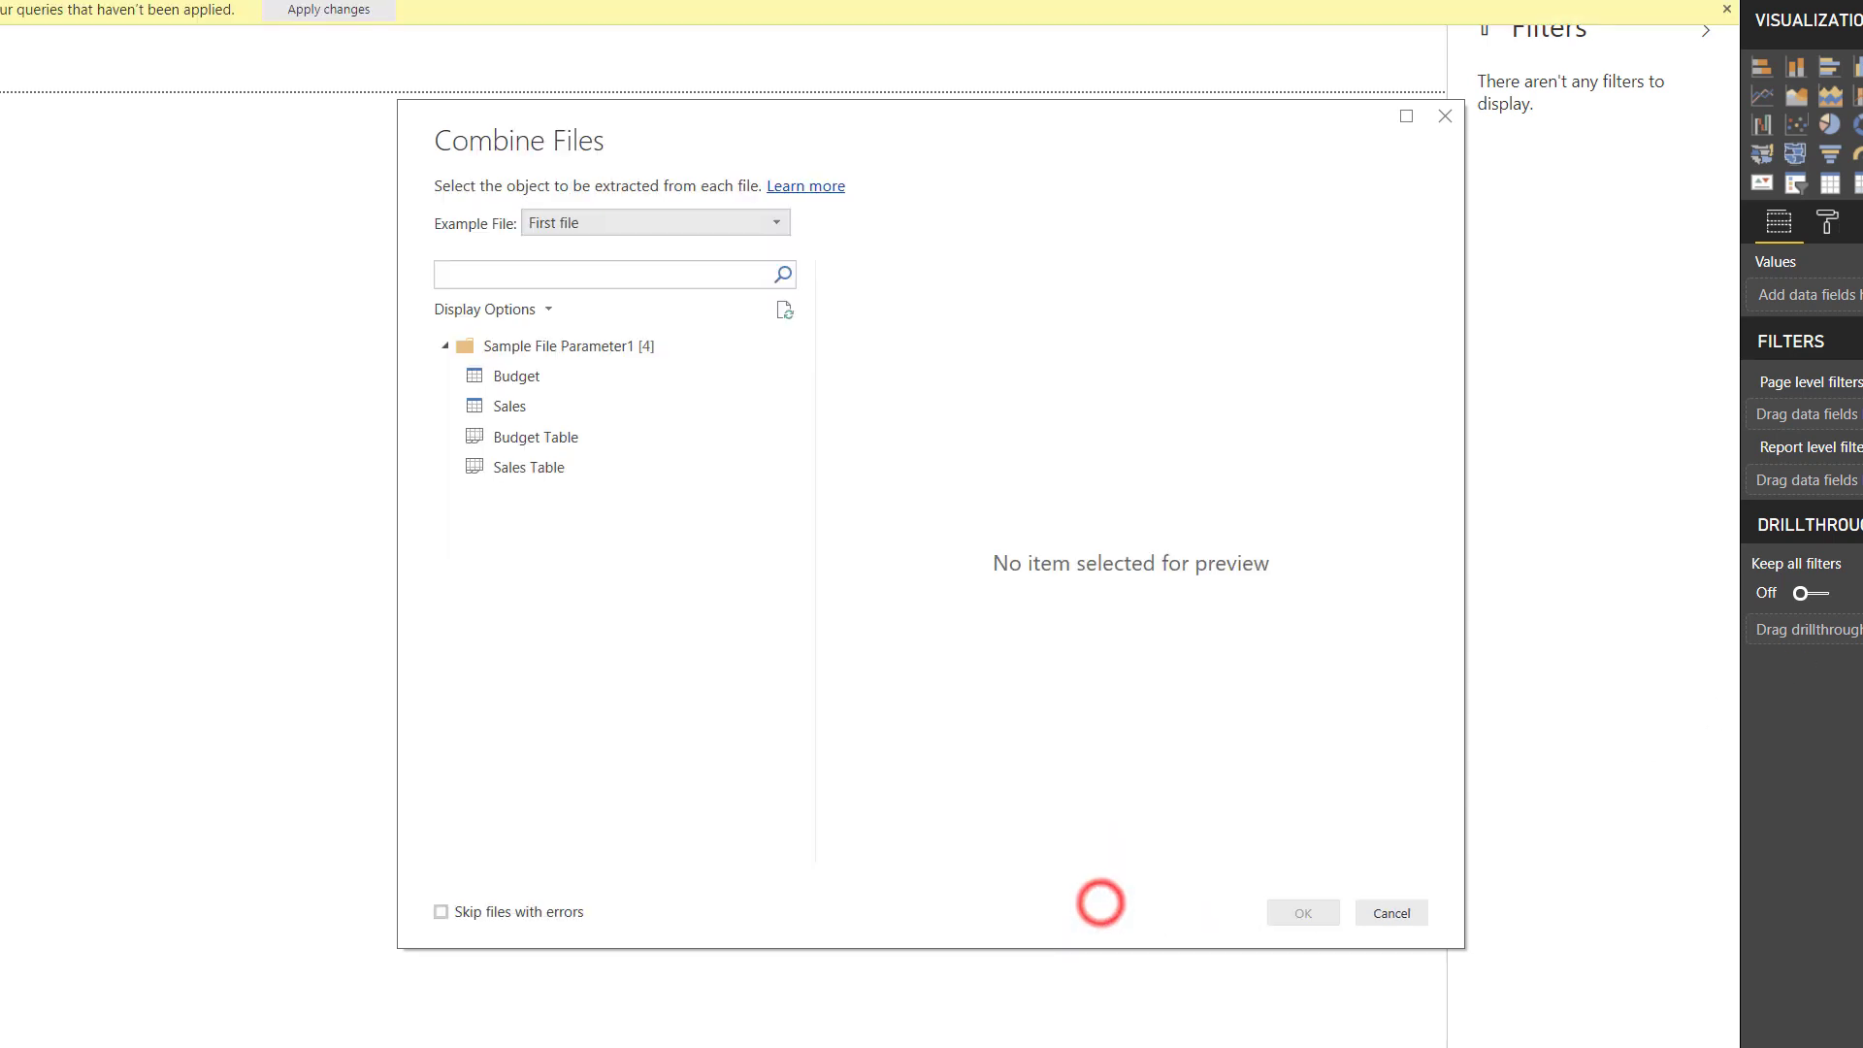
Step: Combine the files using the whole Sample File Parameter1 workbook rather than one table
{"action": "left_click", "coordinate": [518, 379]}
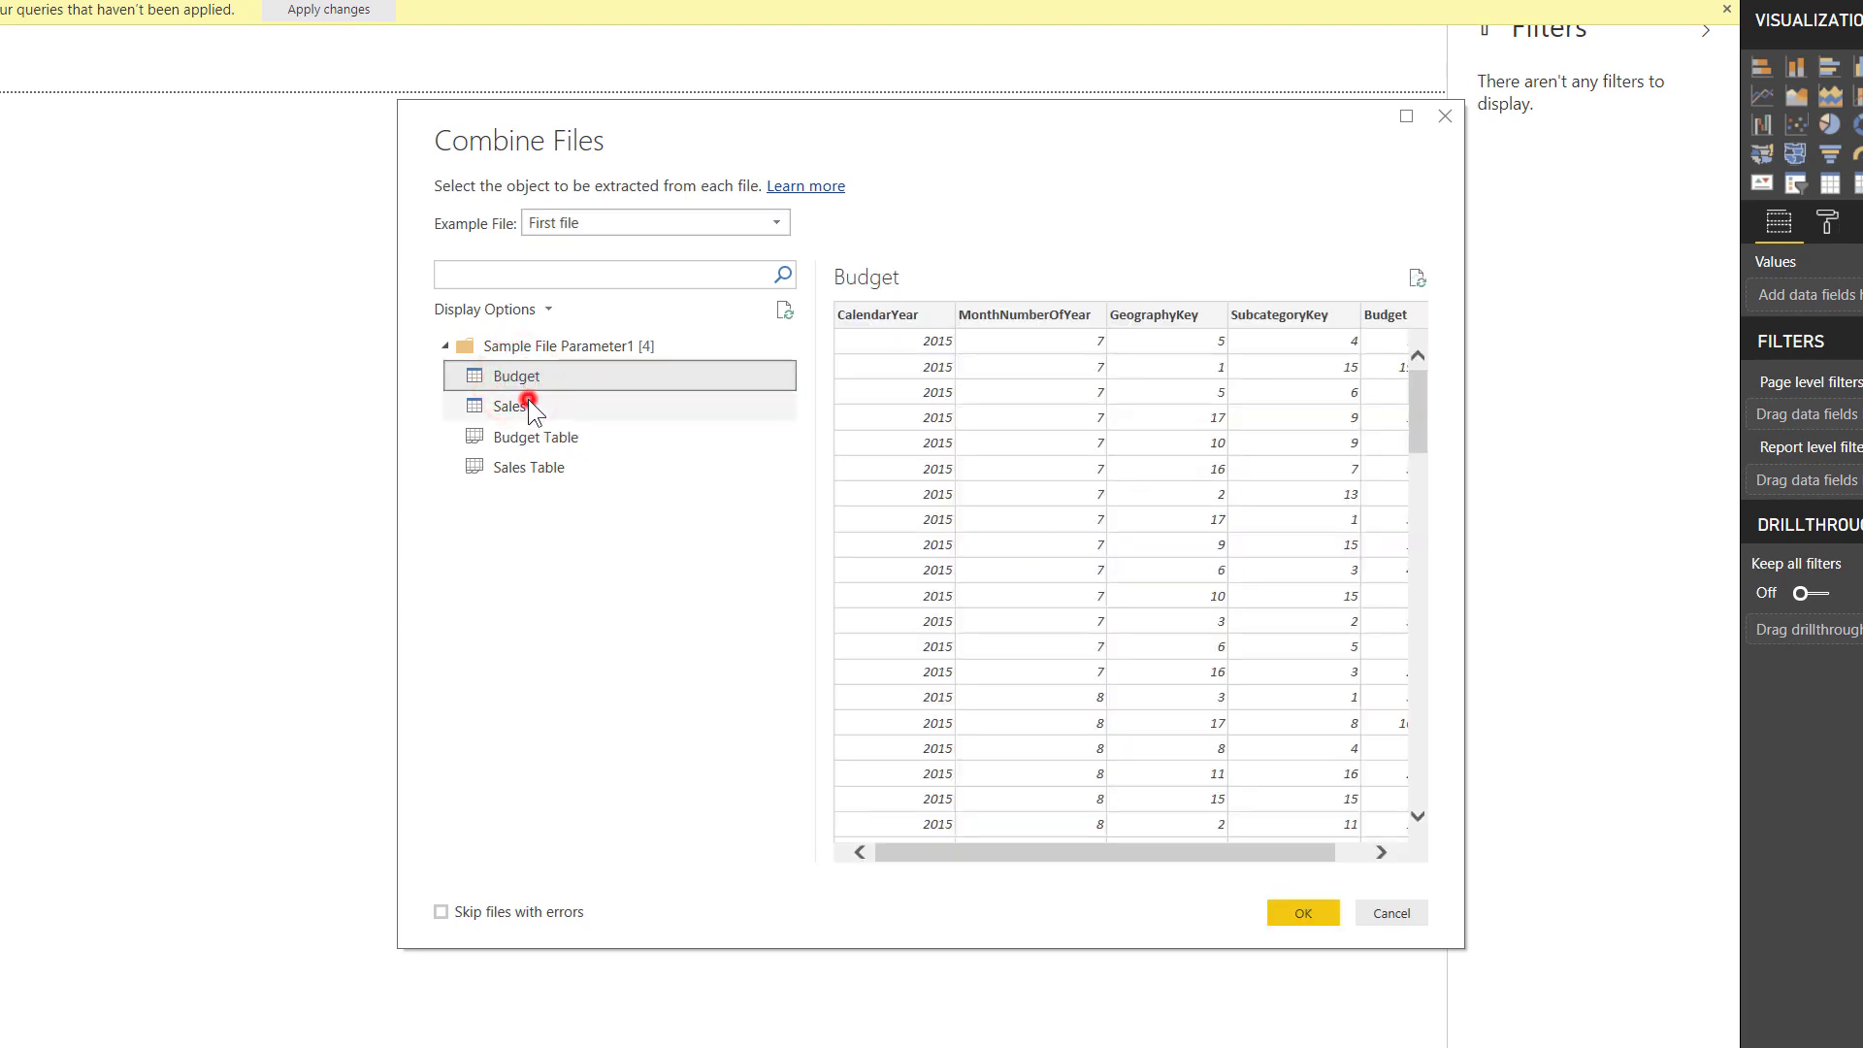
{"action": "left_click", "coordinate": [528, 399]}
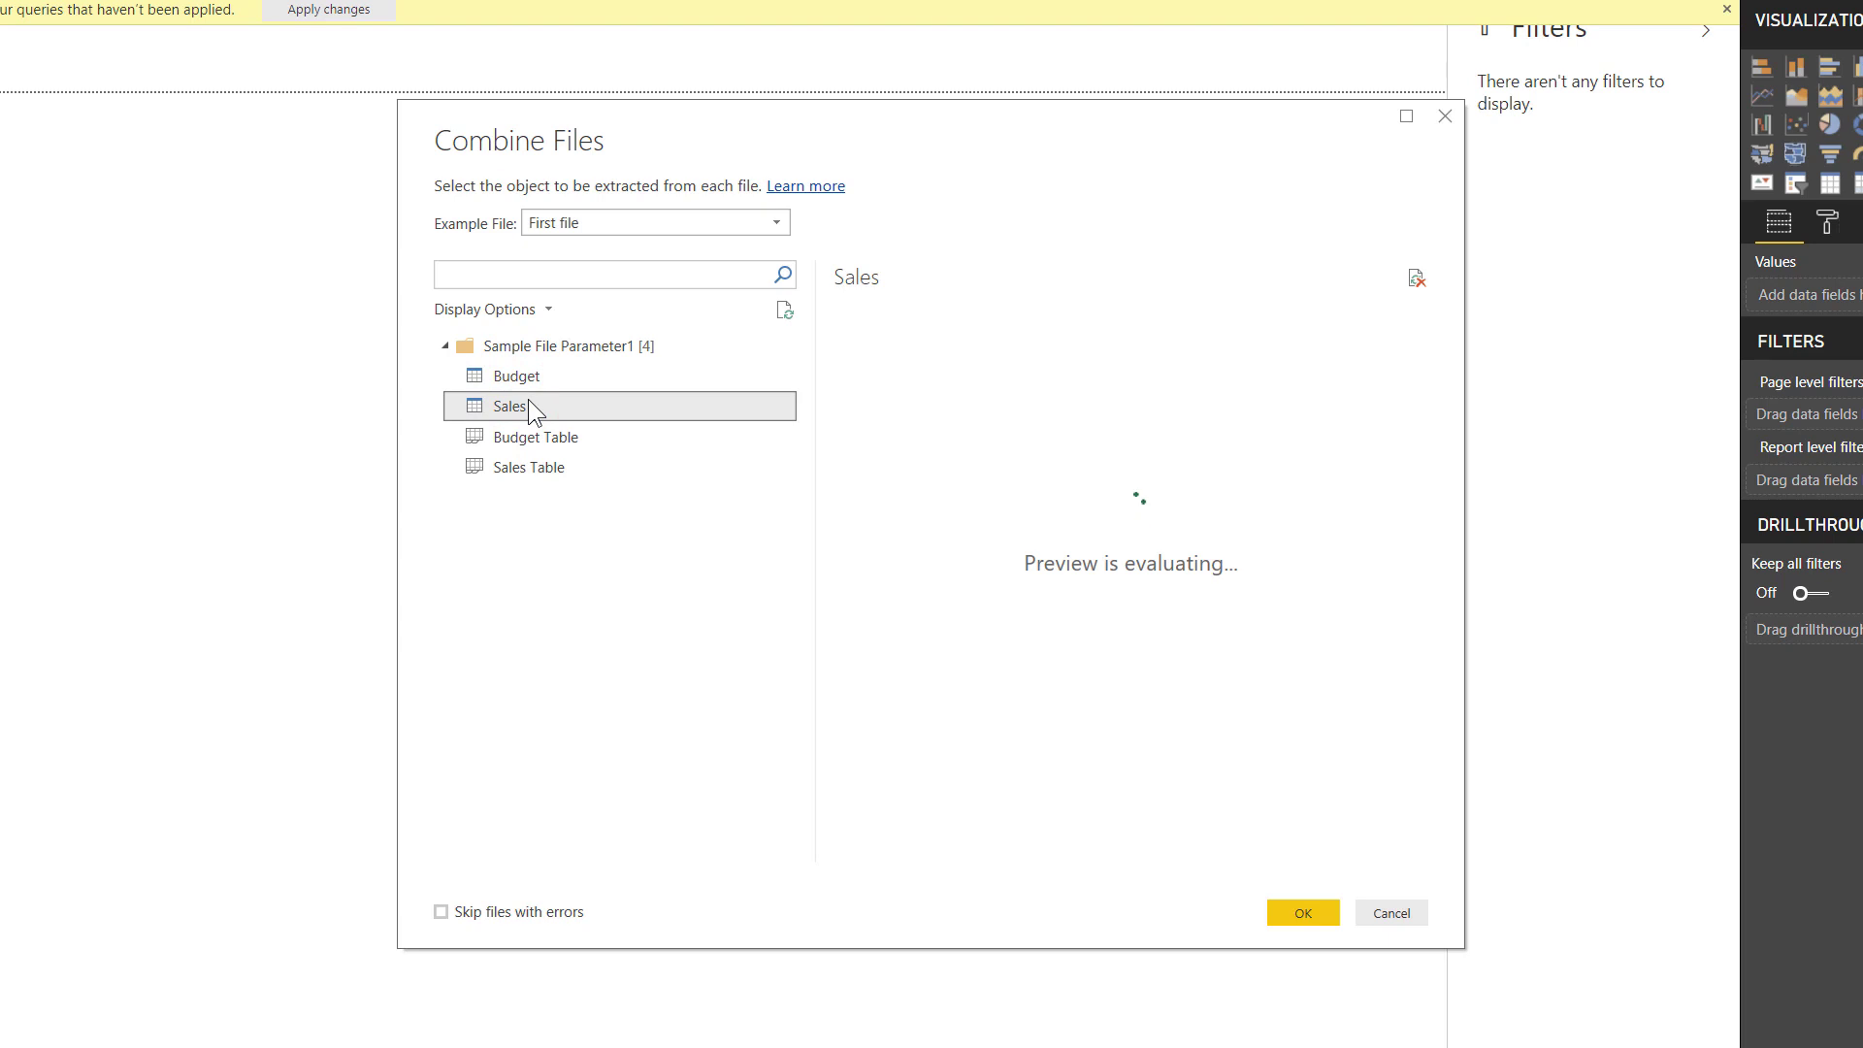
{"action": "left_click", "coordinate": [523, 347]}
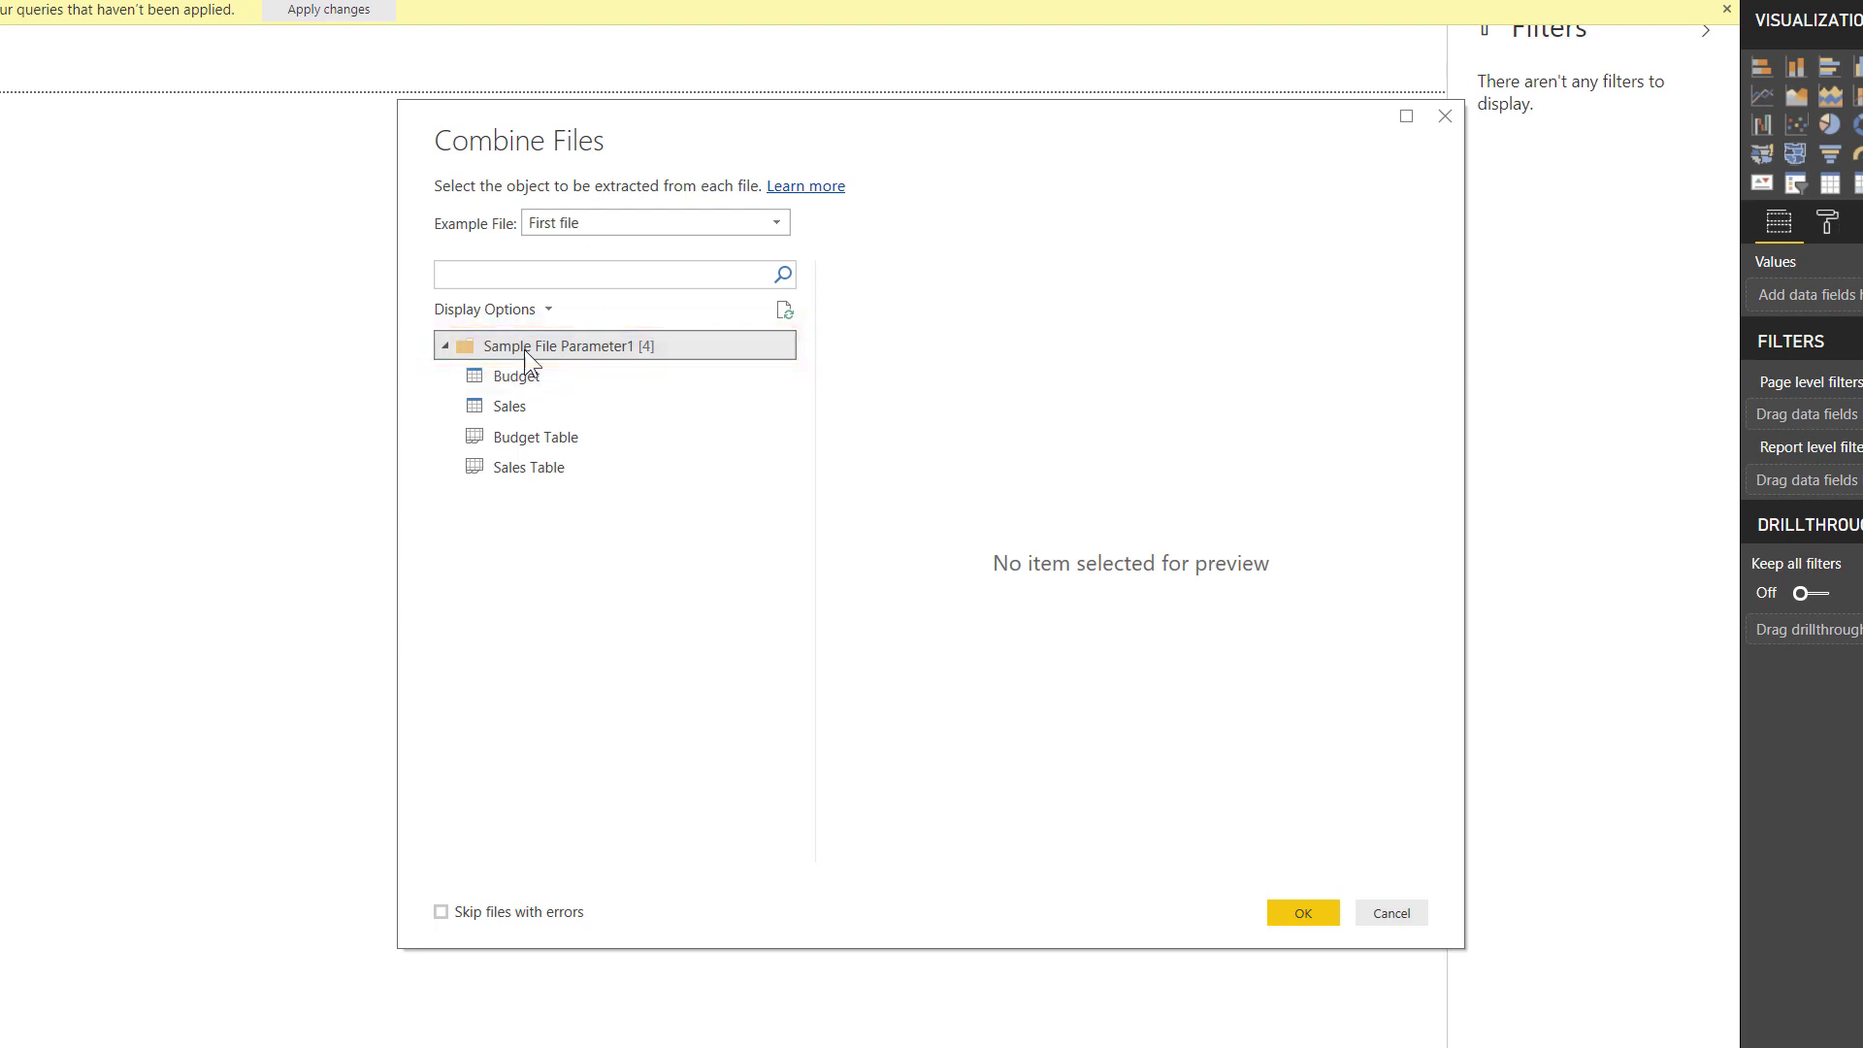
{"action": "left_click", "coordinate": [1281, 913]}
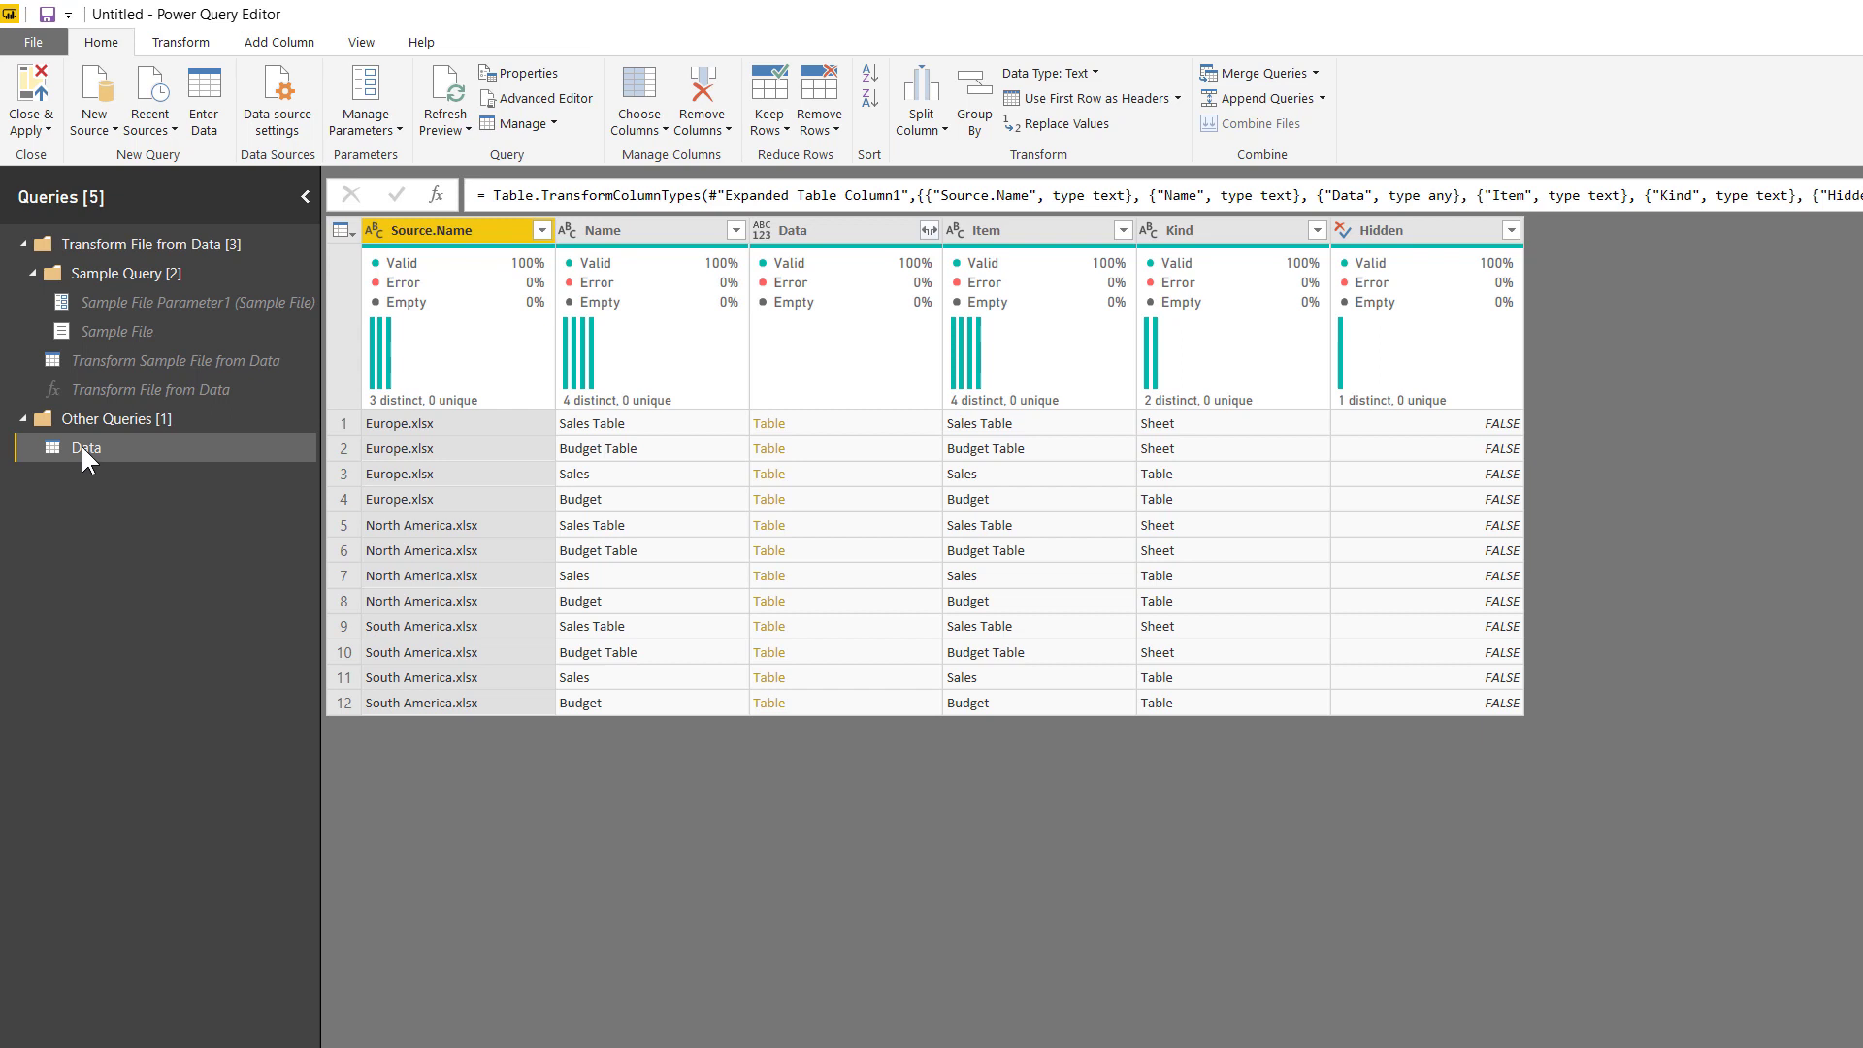
Step: Duplicate the Data query to create Data (2)
{"action": "right_click", "coordinate": [81, 446]}
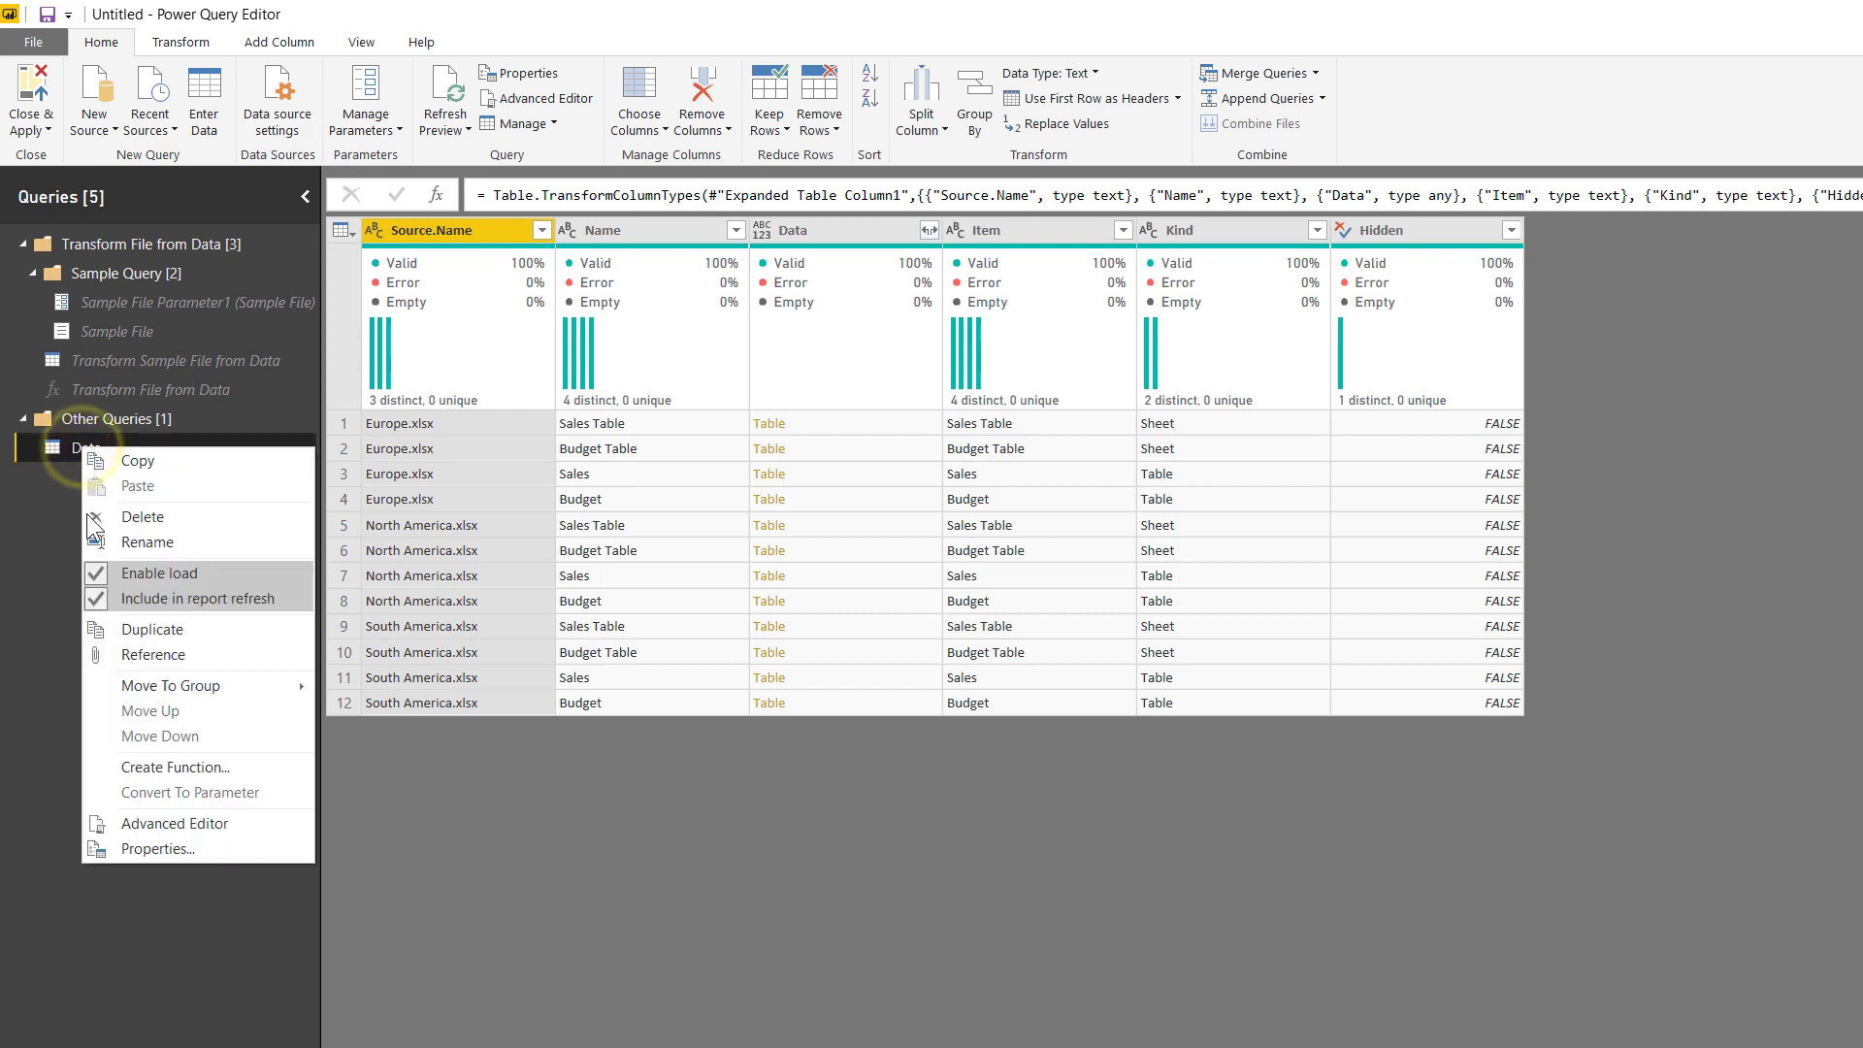
{"action": "left_click", "coordinate": [120, 631]}
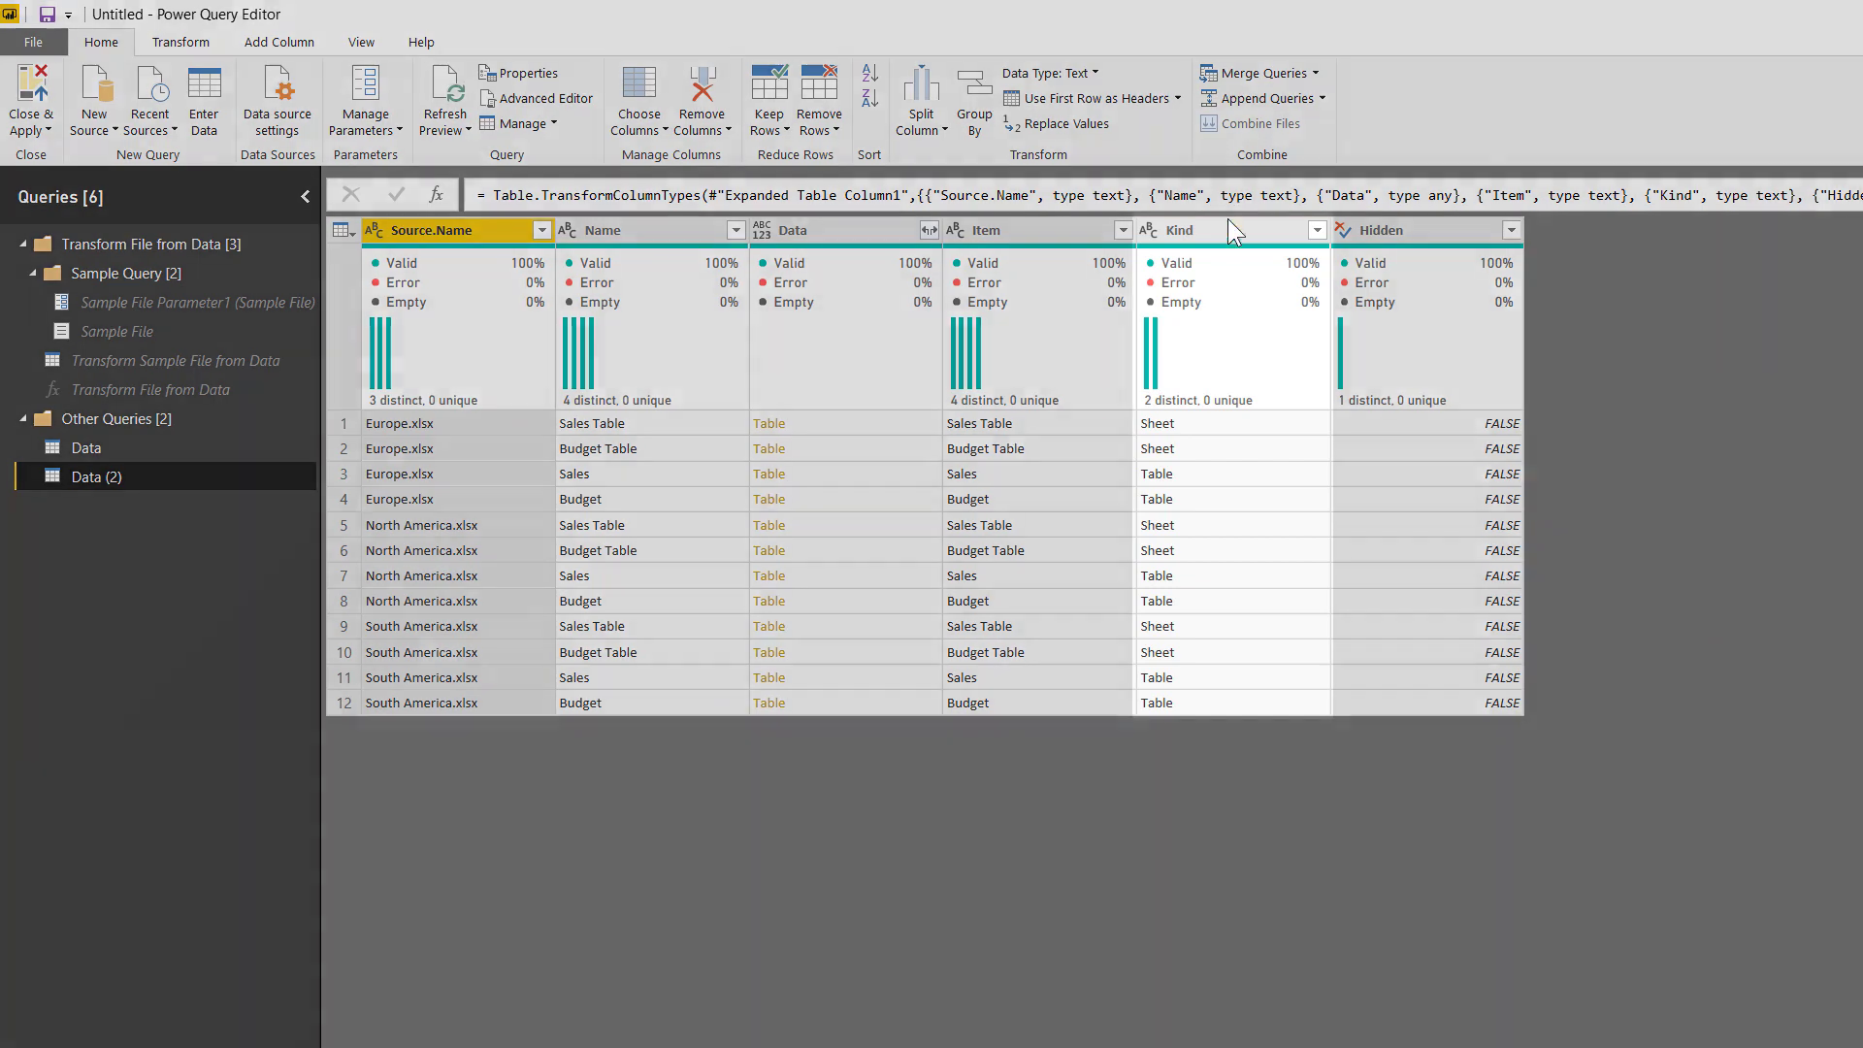
Step: In Transform Sample File from Data, filter out rows whose Kind equals Sheet
{"action": "left_click", "coordinate": [1227, 229]}
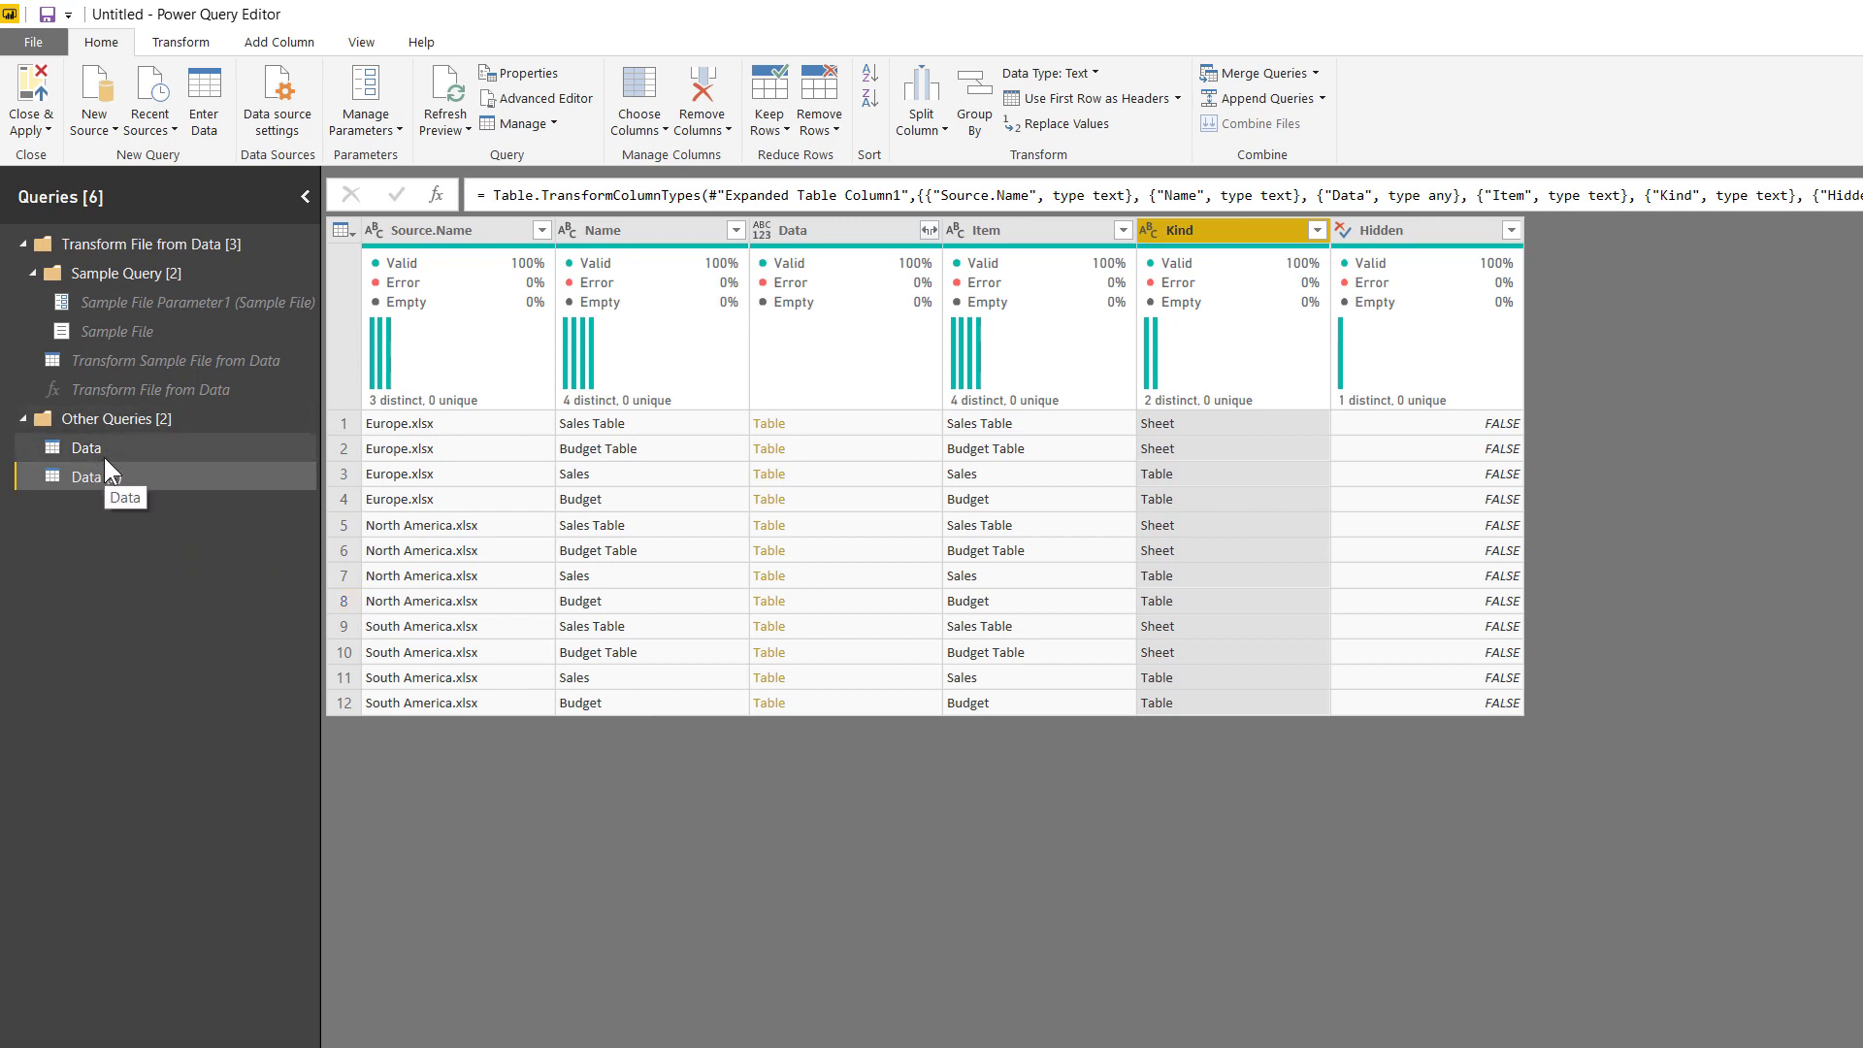
{"action": "left_click", "coordinate": [125, 361]}
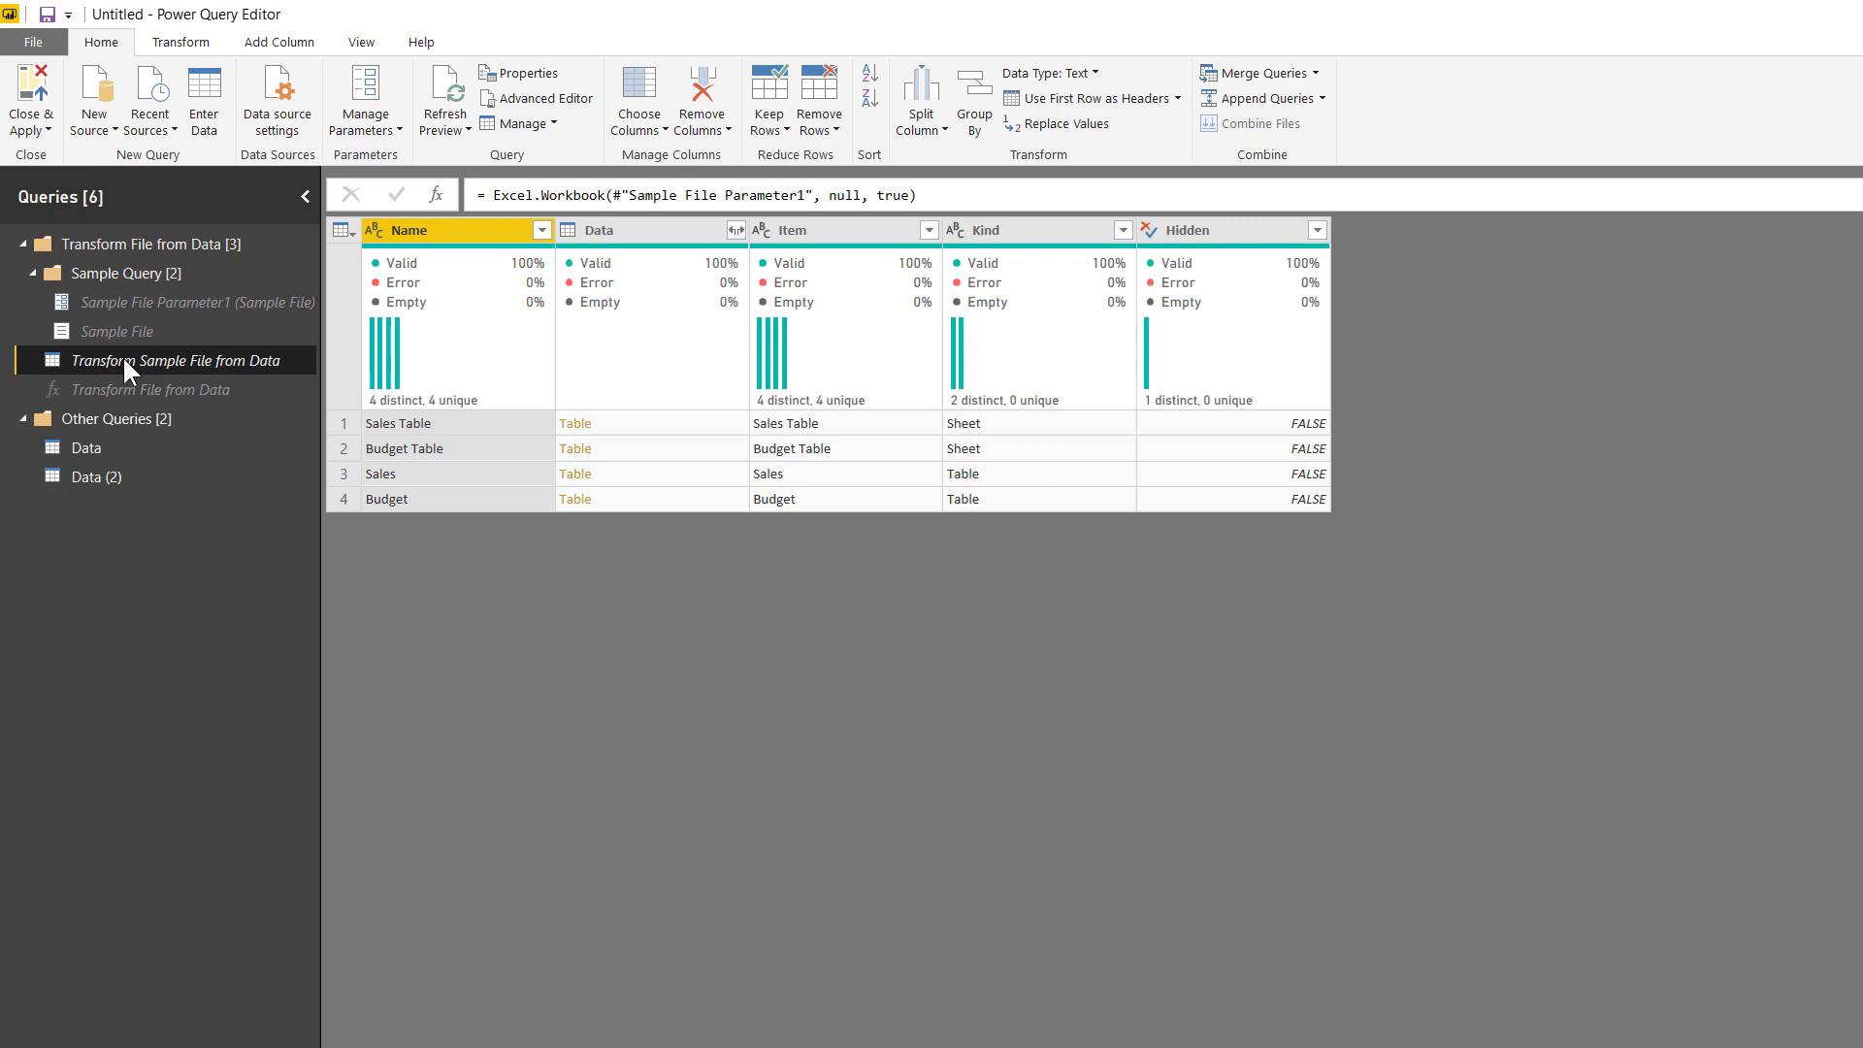
{"action": "right_click", "coordinate": [1026, 427]}
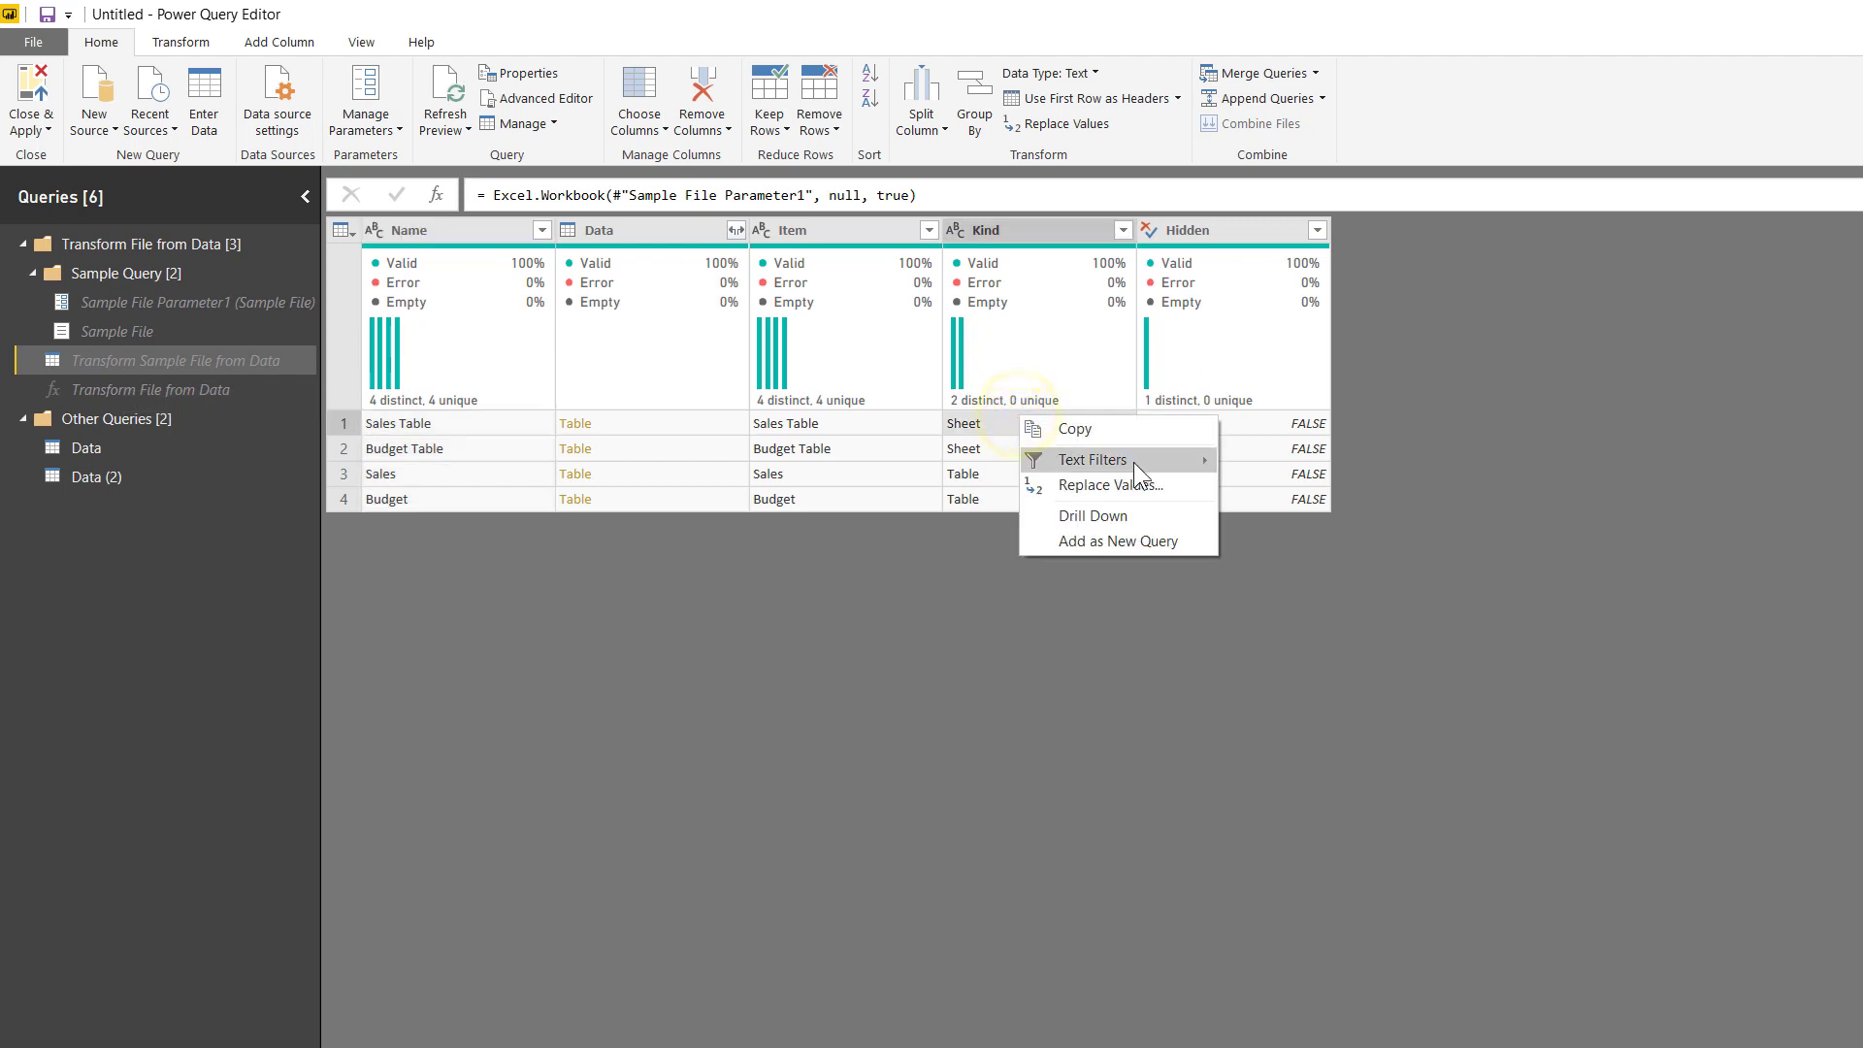
{"action": "mouse_move", "coordinate": [1139, 475]}
{"action": "left_click", "coordinate": [1268, 482]}
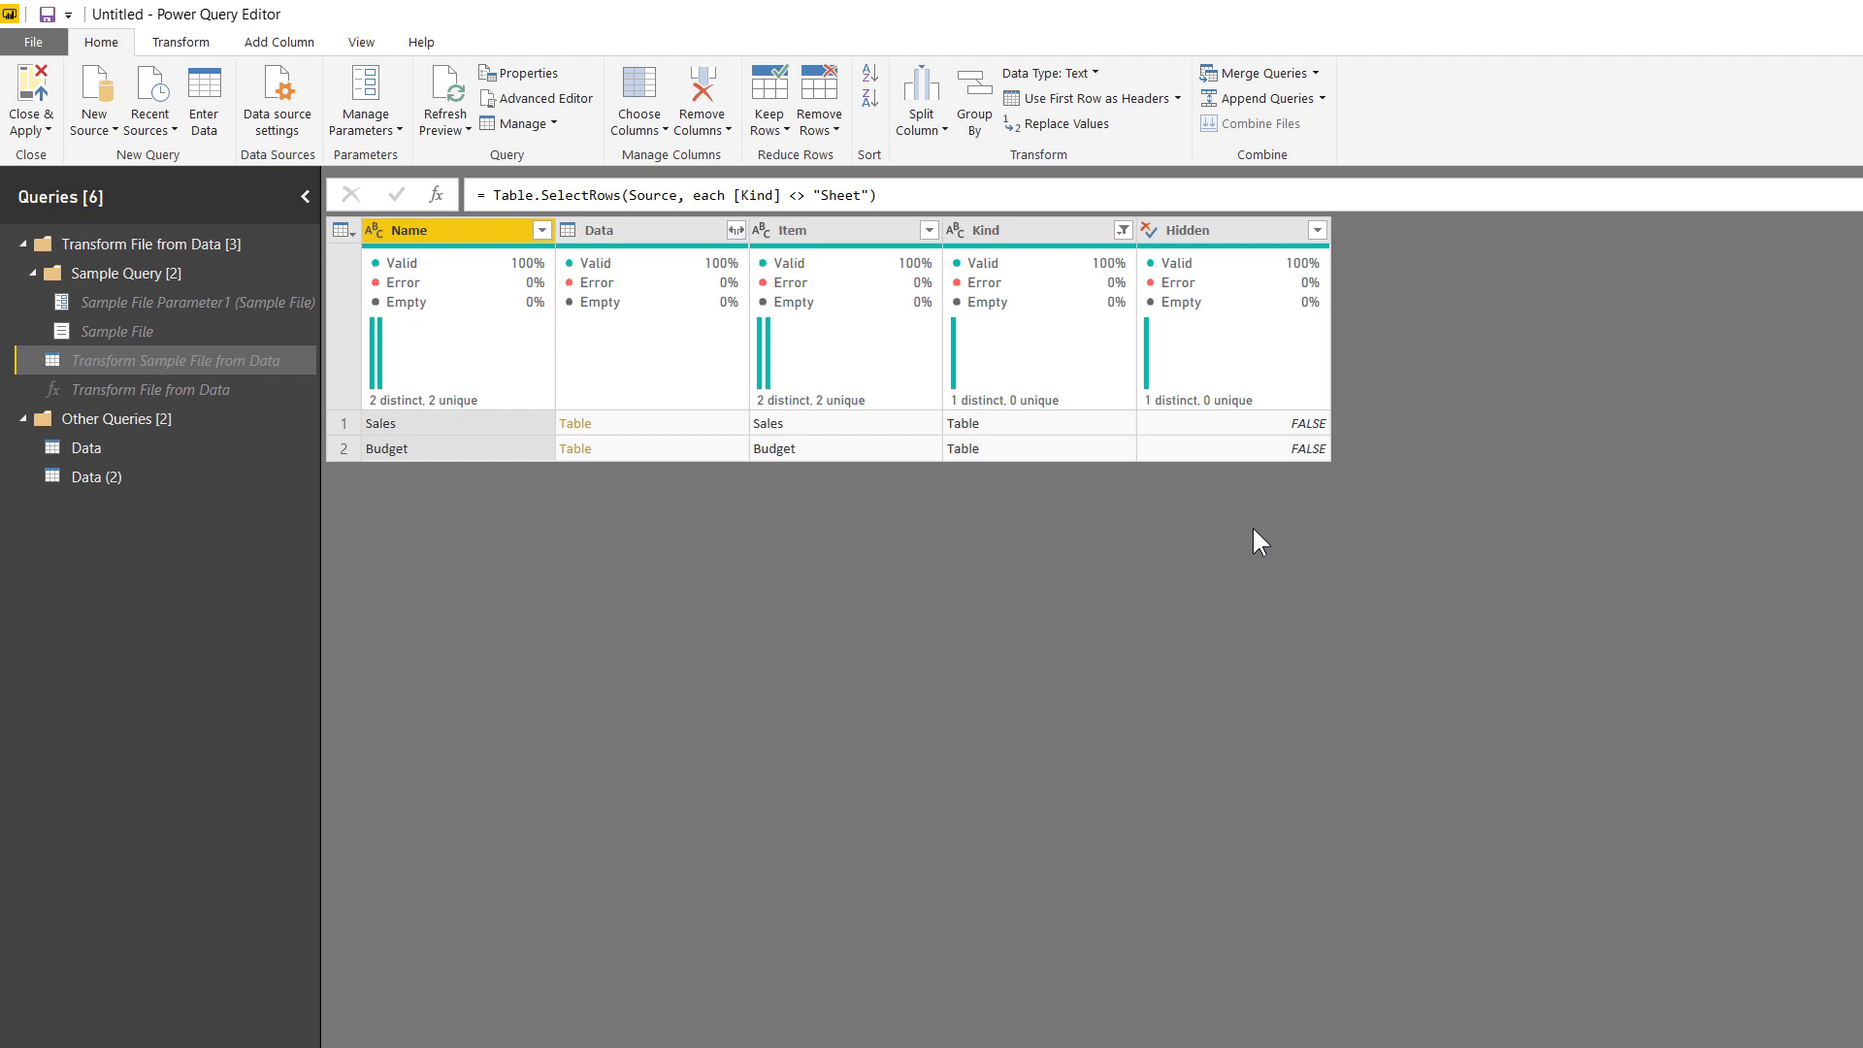
Step: Rename the Filtered Rows step to 'Removed sheets'
{"action": "right_click", "coordinate": [1634, 432]}
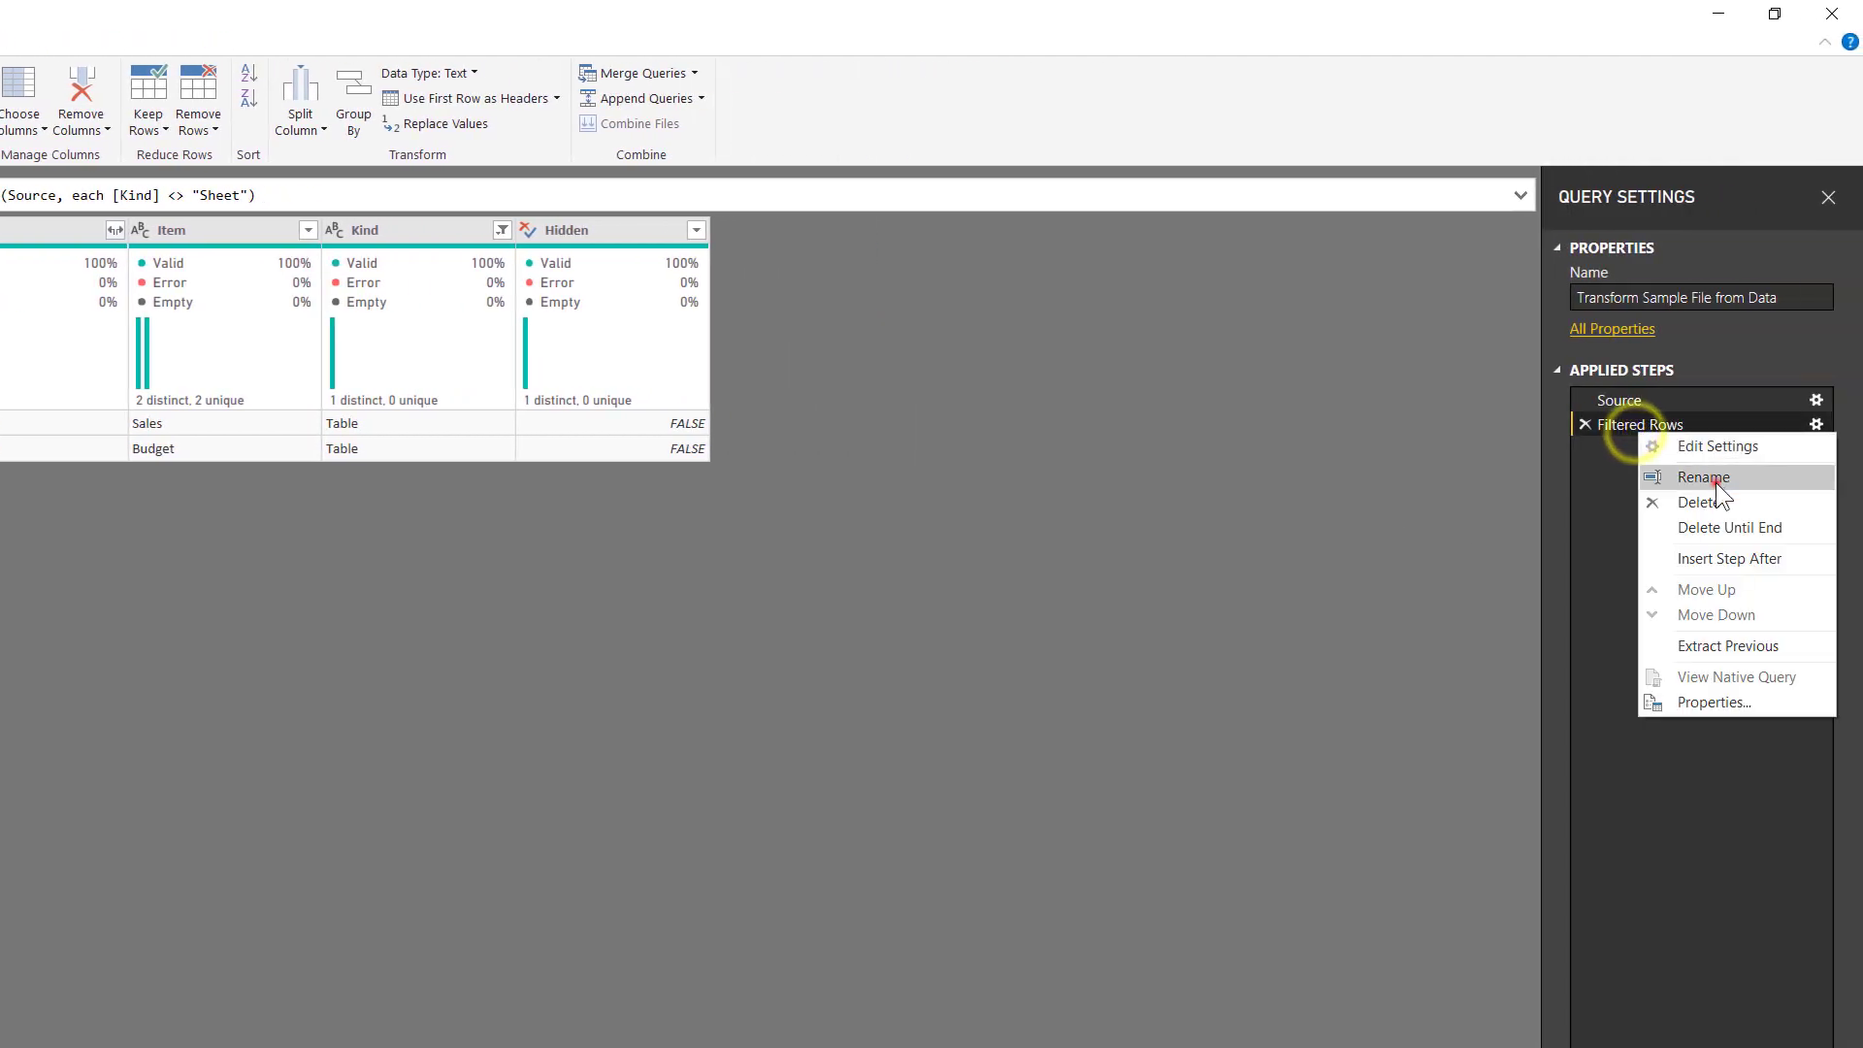
{"action": "left_click", "coordinate": [1714, 480]}
{"action": "key", "text": "End"}
{"action": "key", "text": "ctrl+shift+Left"}
{"action": "key", "text": "BackSpace"}
{"action": "key", "text": "BackSpace"}
{"action": "key", "text": "BackSpace"}
{"action": "key", "text": "BackSpace"}
{"action": "key", "text": "BackSpace"}
{"action": "key", "text": "BackSpace"}
{"action": "key", "text": "BackSpace"}
{"action": "key", "text": "BackSpace"}
{"action": "key", "text": "BackSpace"}
{"action": "key", "text": "BackSpace"}
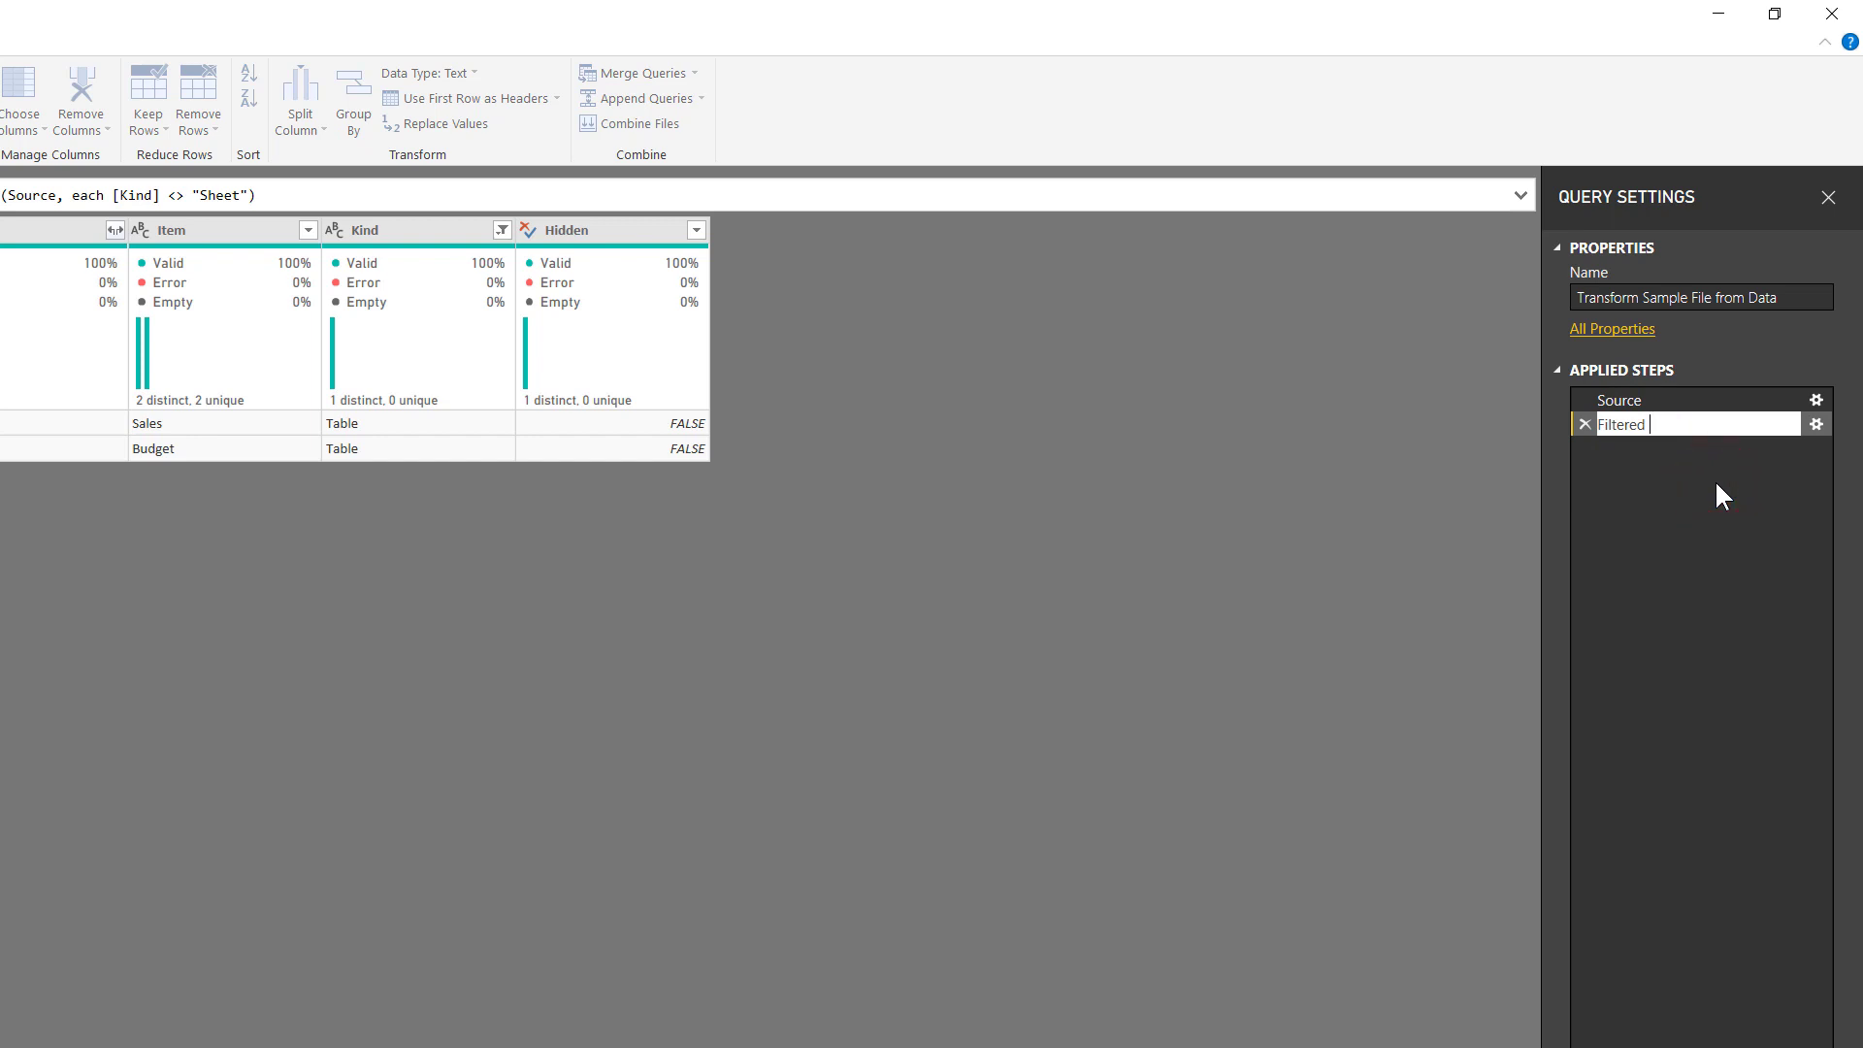
{"action": "type", "text": "Removed sheets"}
{"action": "key", "text": "Return"}
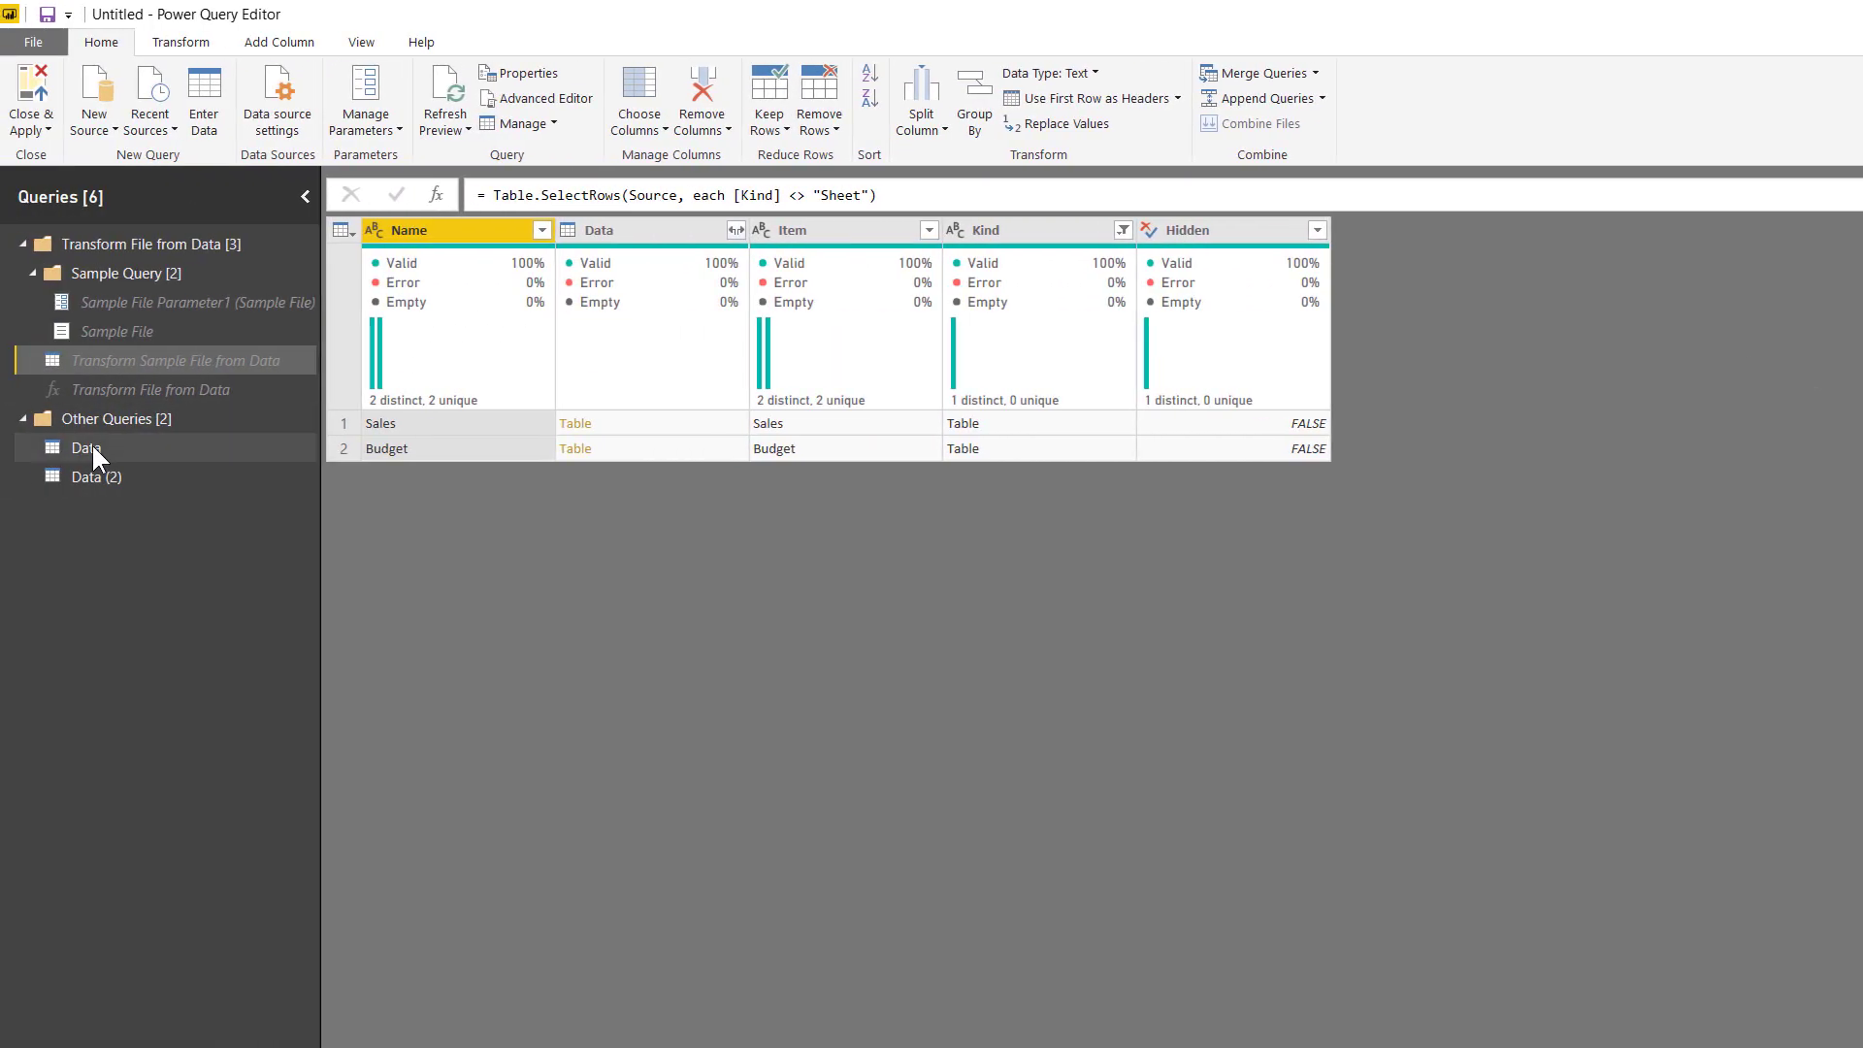
Step: Rename the combined Data query to 'Sales' in Query Settings
{"action": "left_click", "coordinate": [92, 449]}
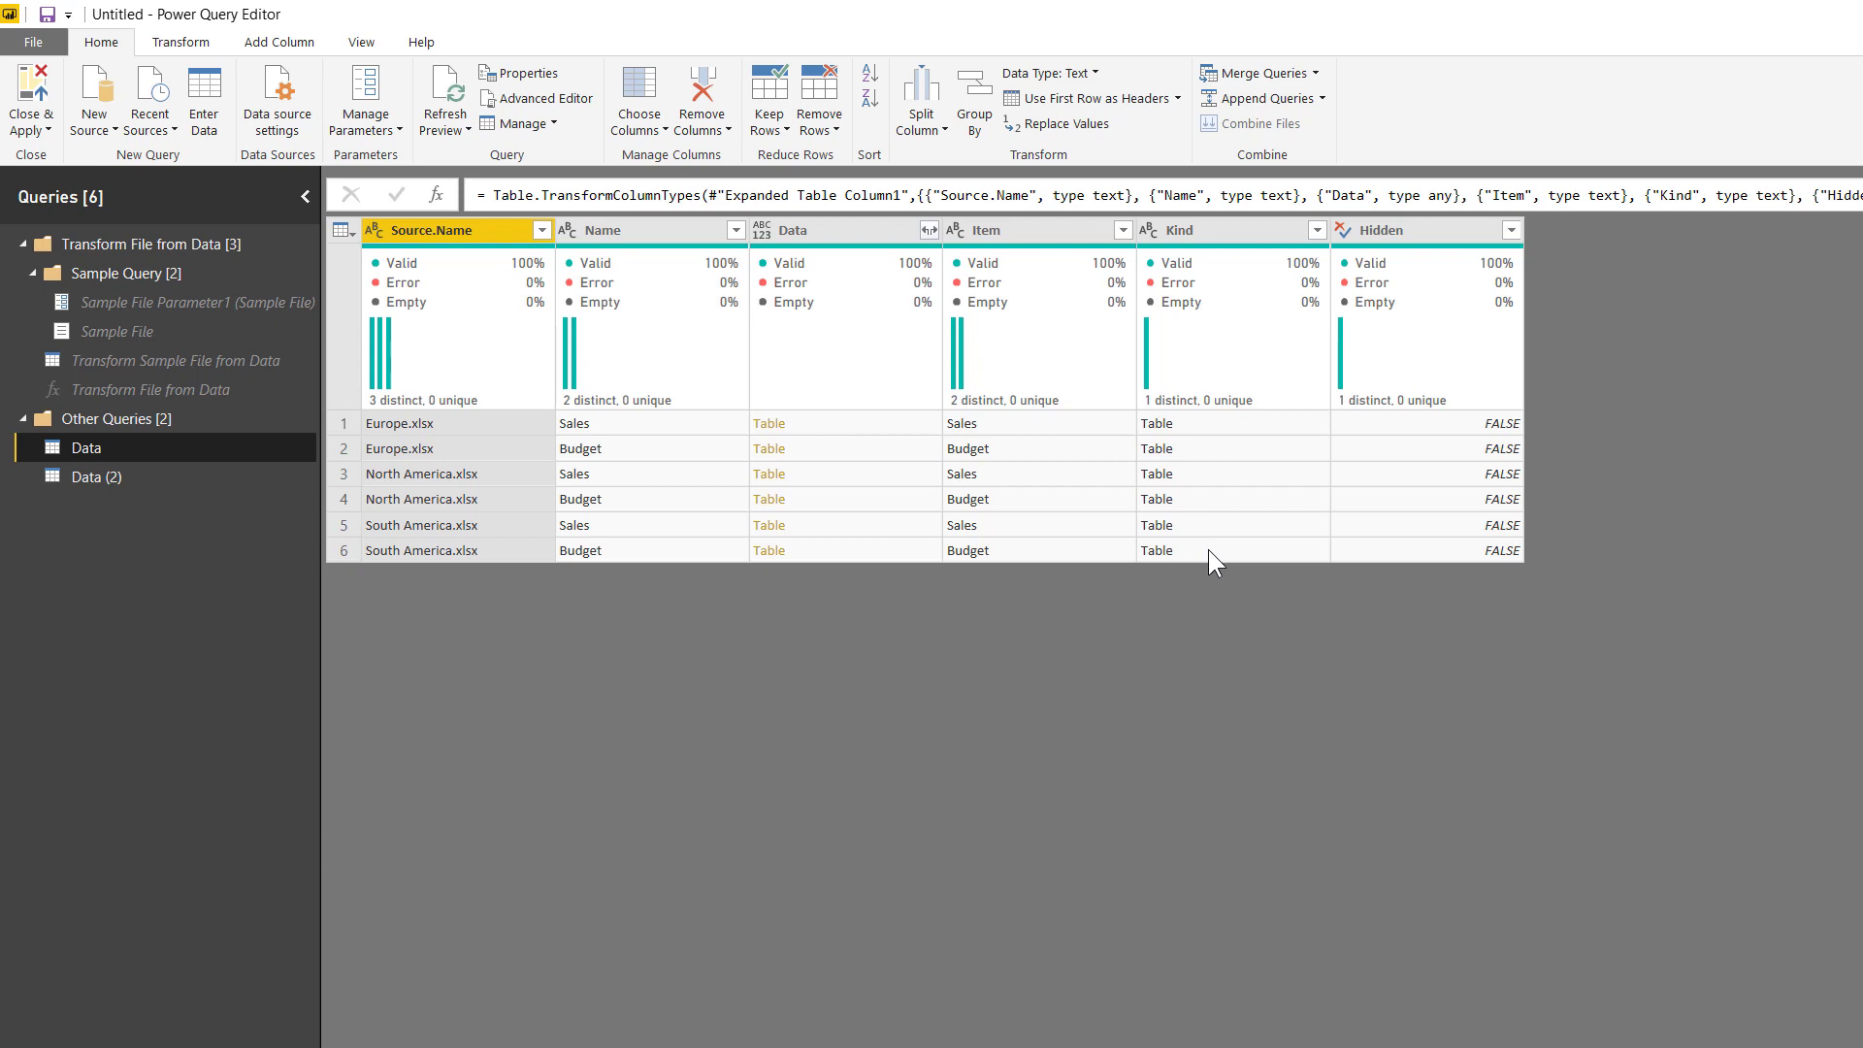
{"action": "left_click", "coordinate": [1588, 306]}
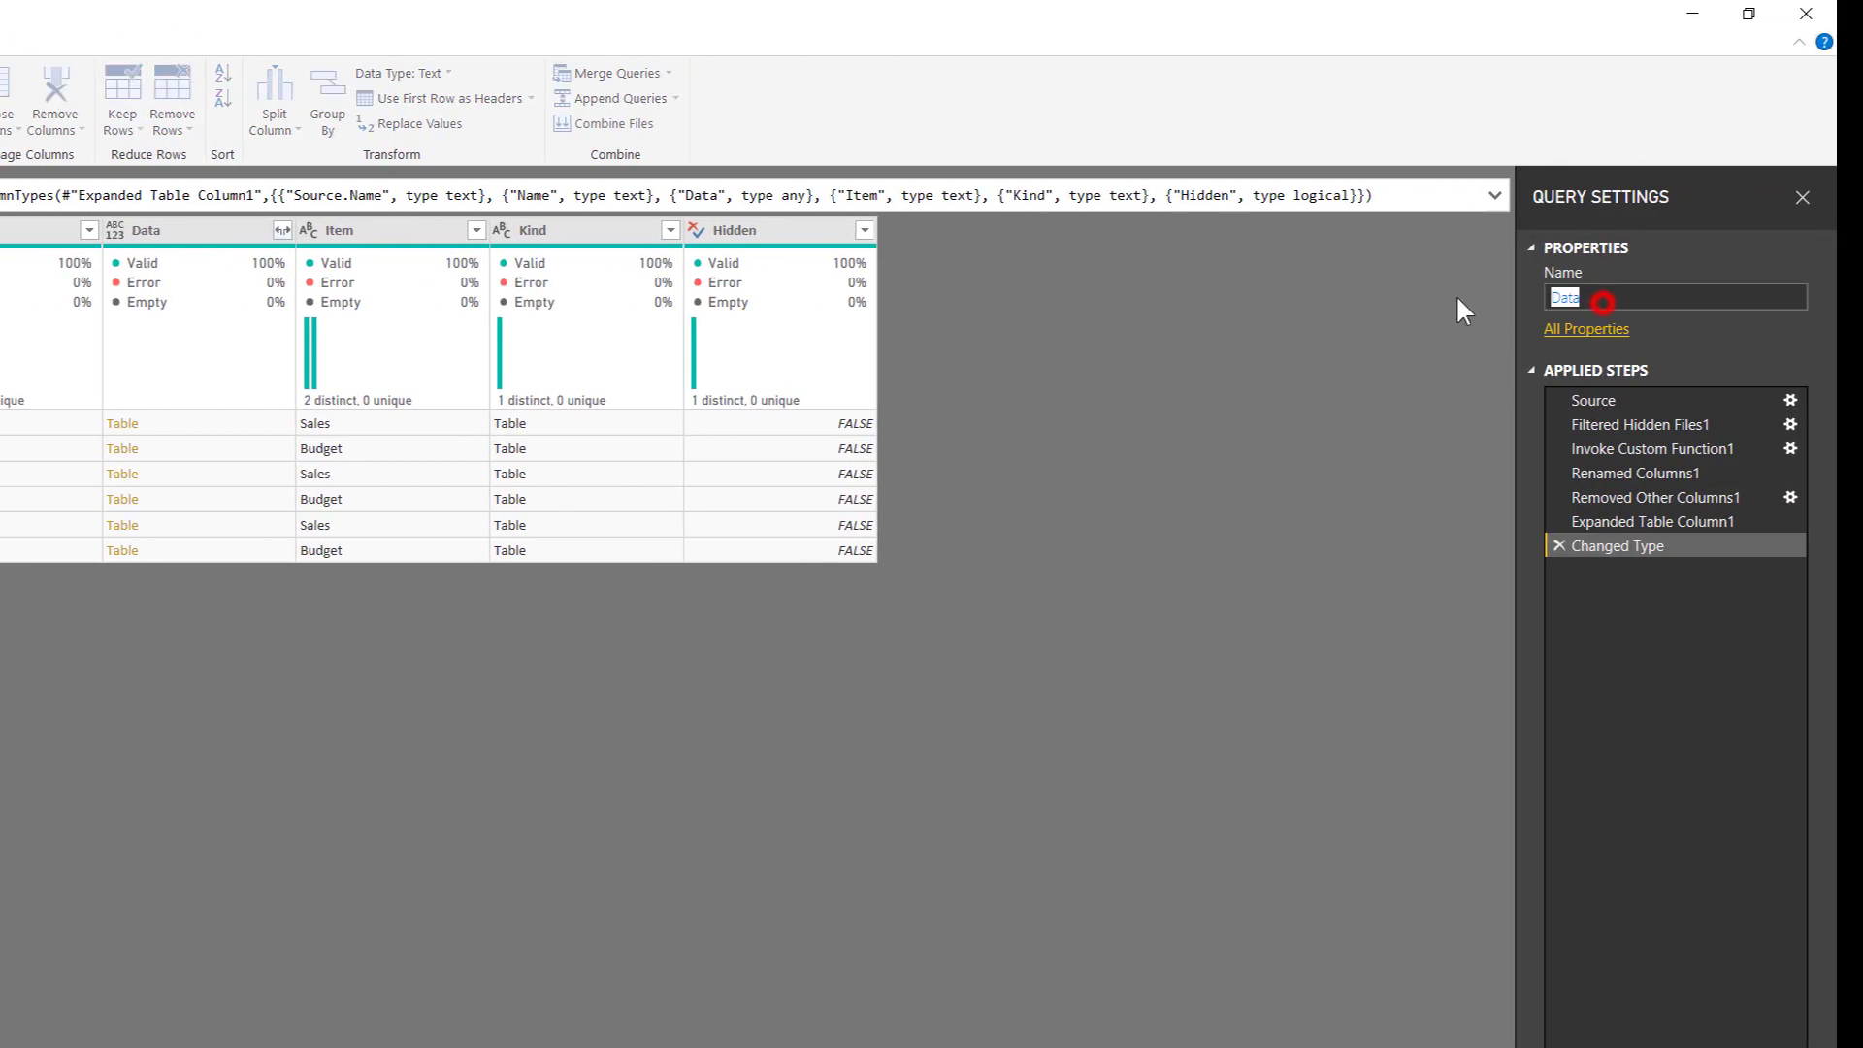
{"action": "type", "text": "Sales"}
{"action": "key", "text": "Return"}
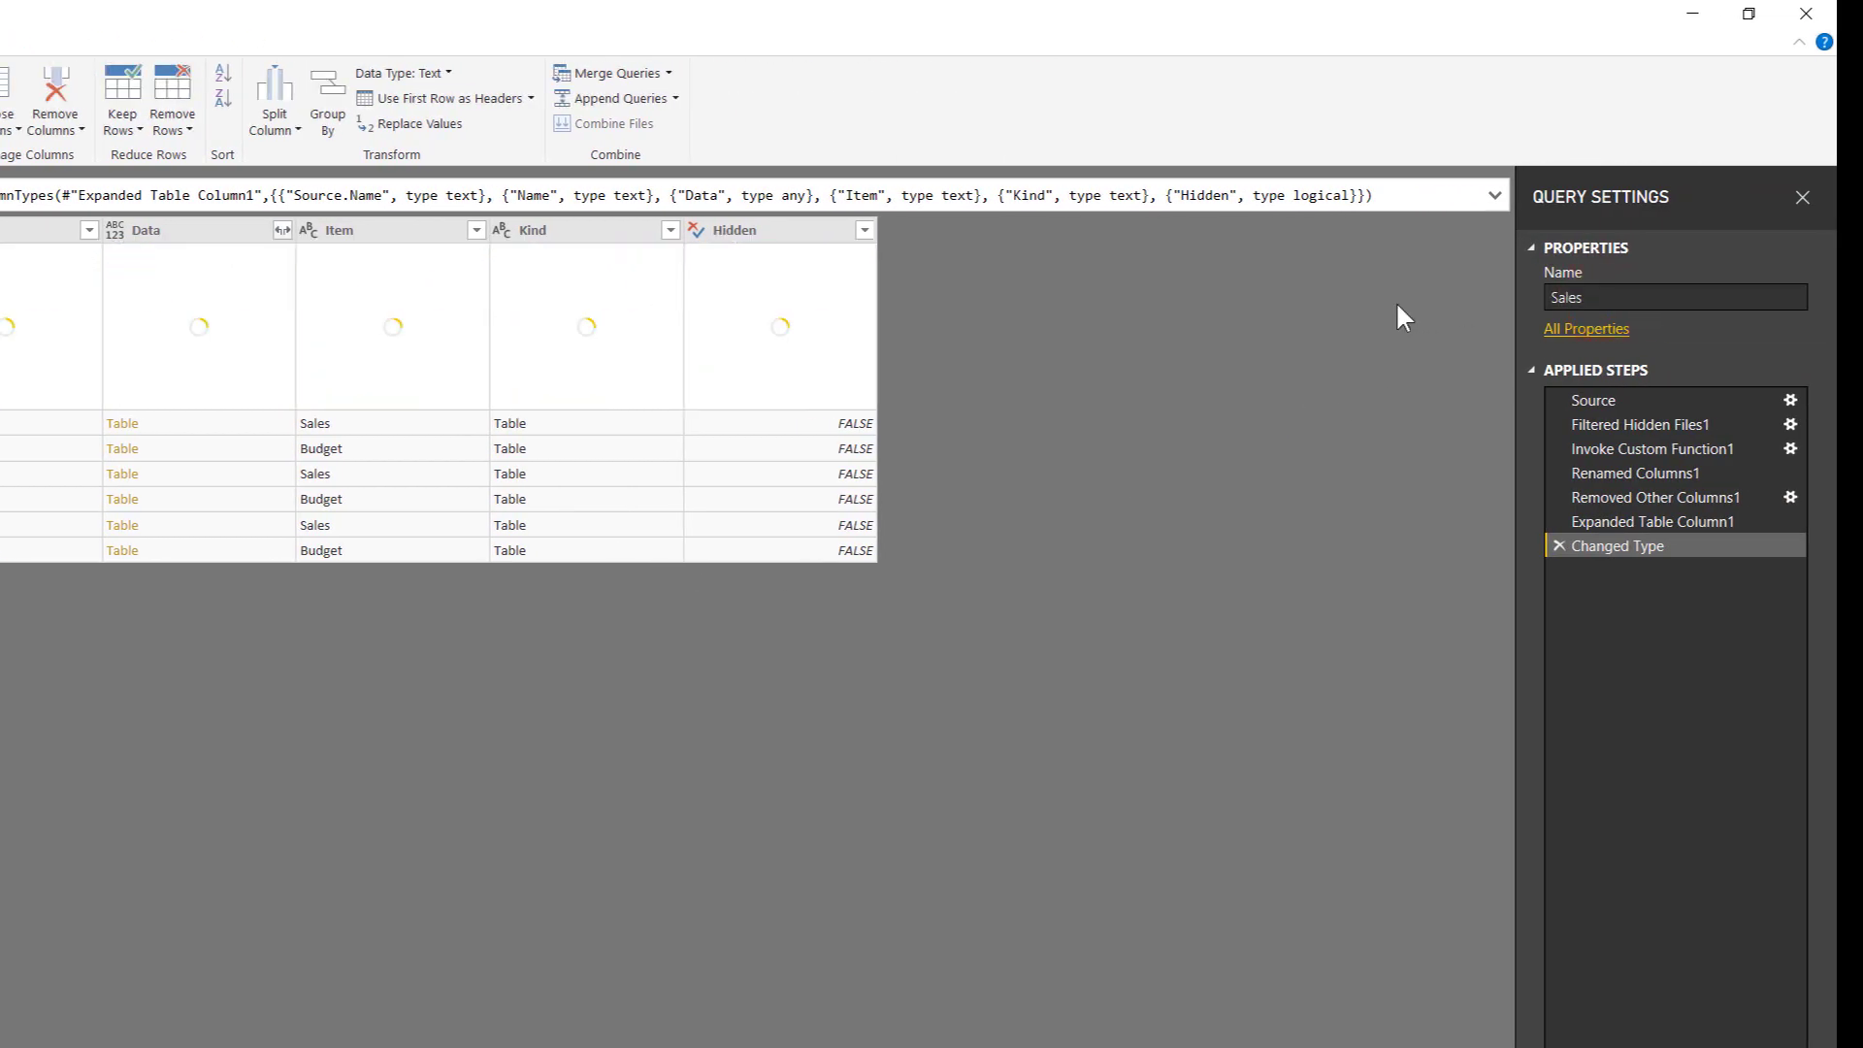
Step: Delete the Changed Type step and preview the Europe and North America tables
{"action": "left_click", "coordinate": [1559, 544]}
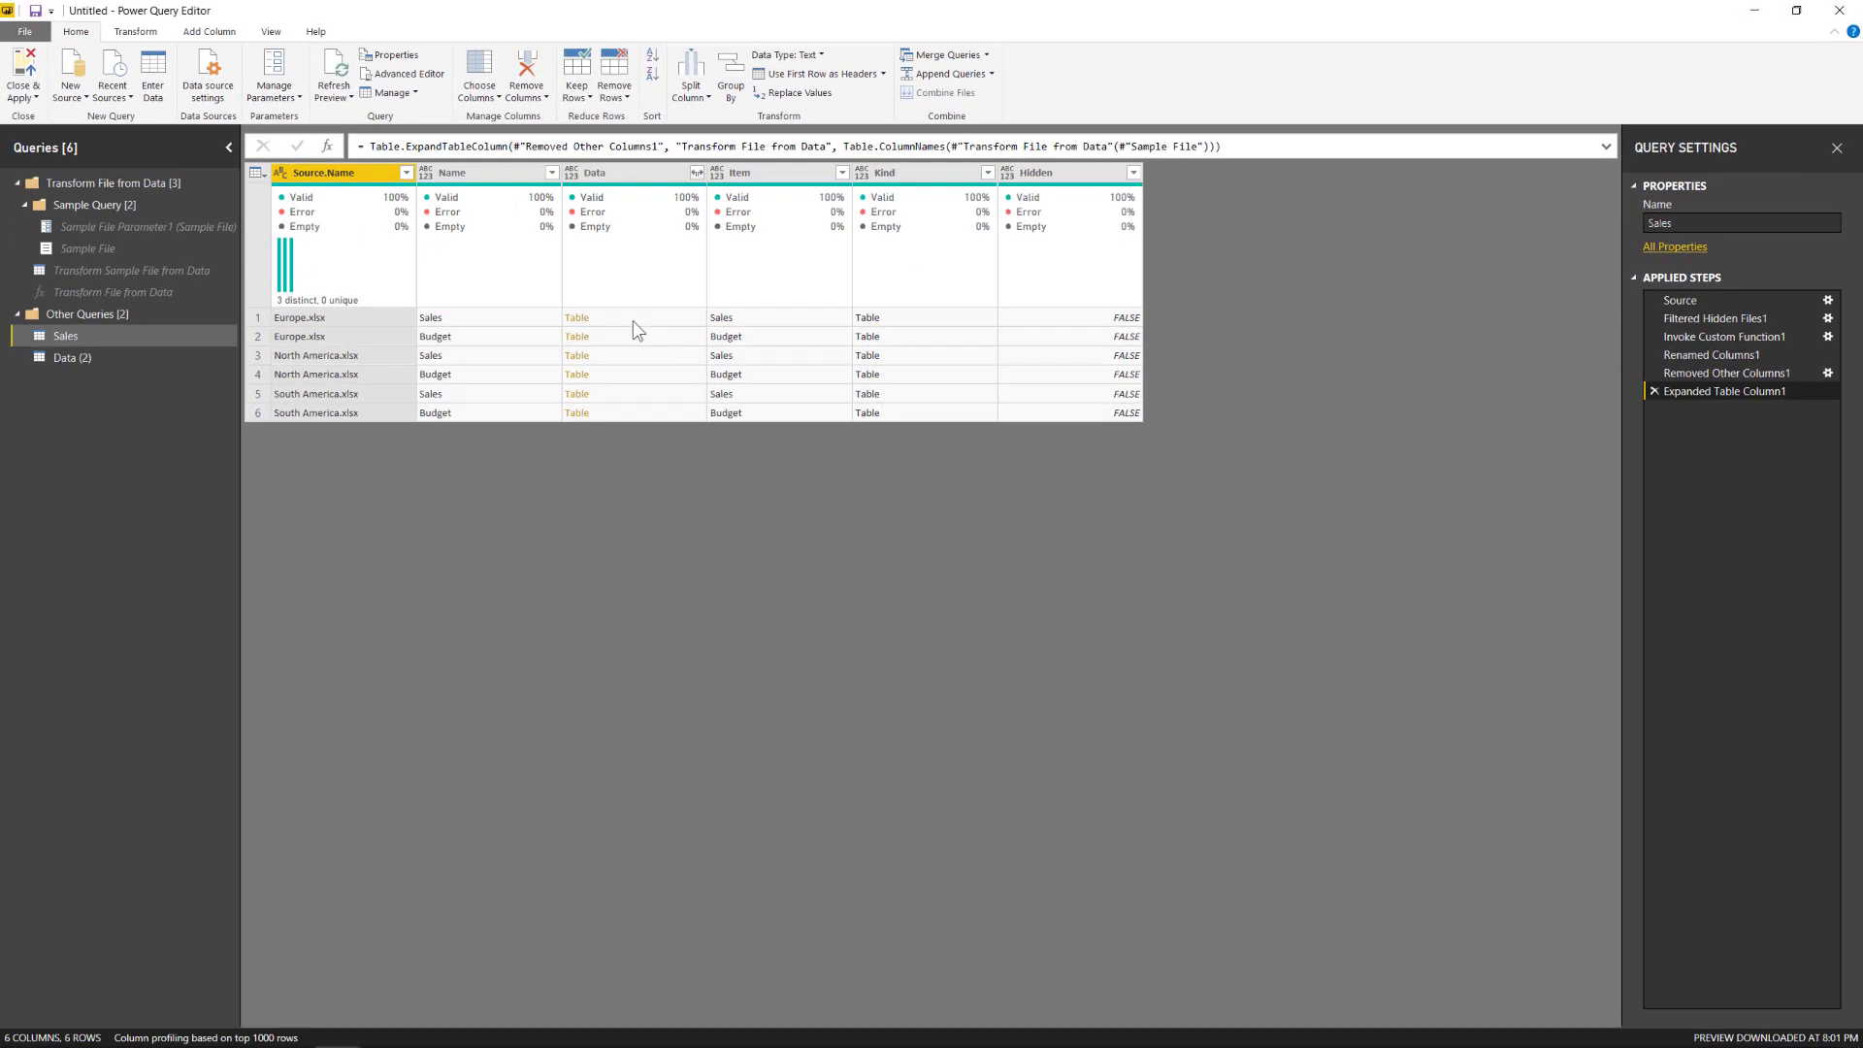
{"action": "left_click", "coordinate": [630, 320]}
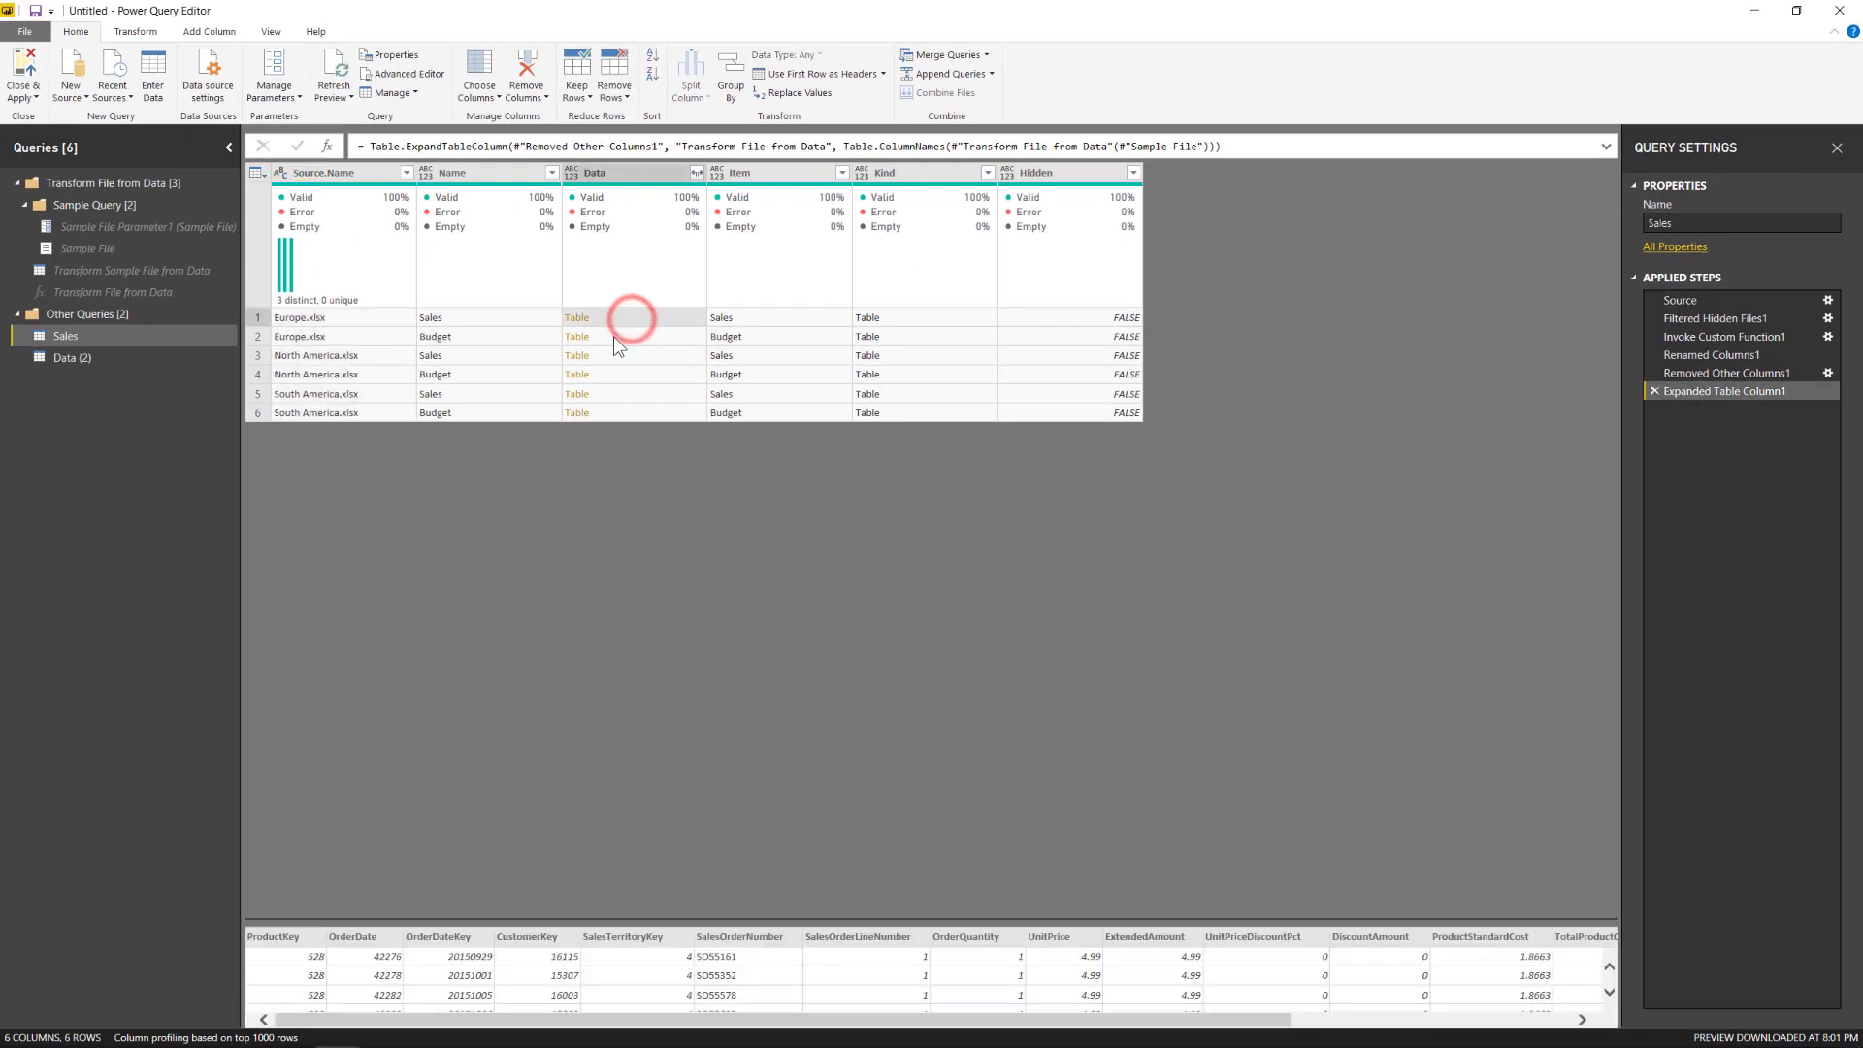
{"action": "left_click", "coordinate": [614, 336]}
{"action": "left_click", "coordinate": [613, 356]}
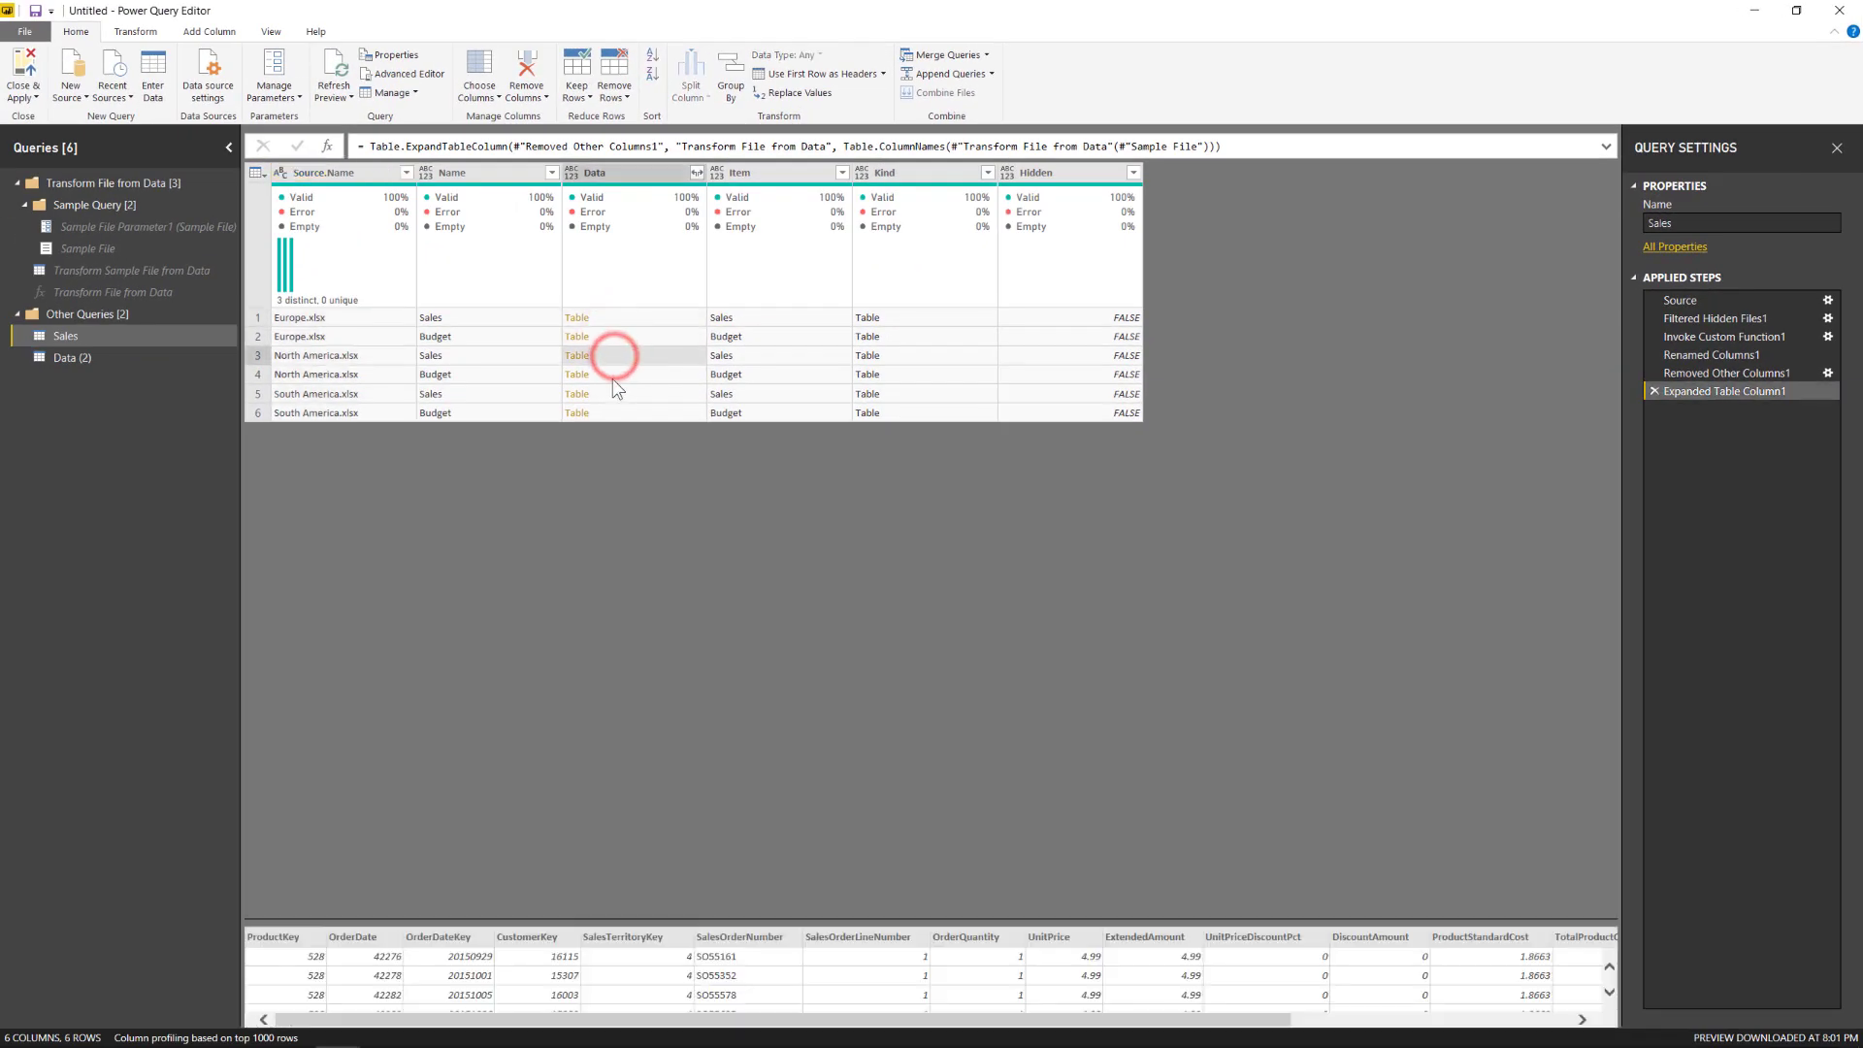
{"action": "left_click", "coordinate": [613, 376]}
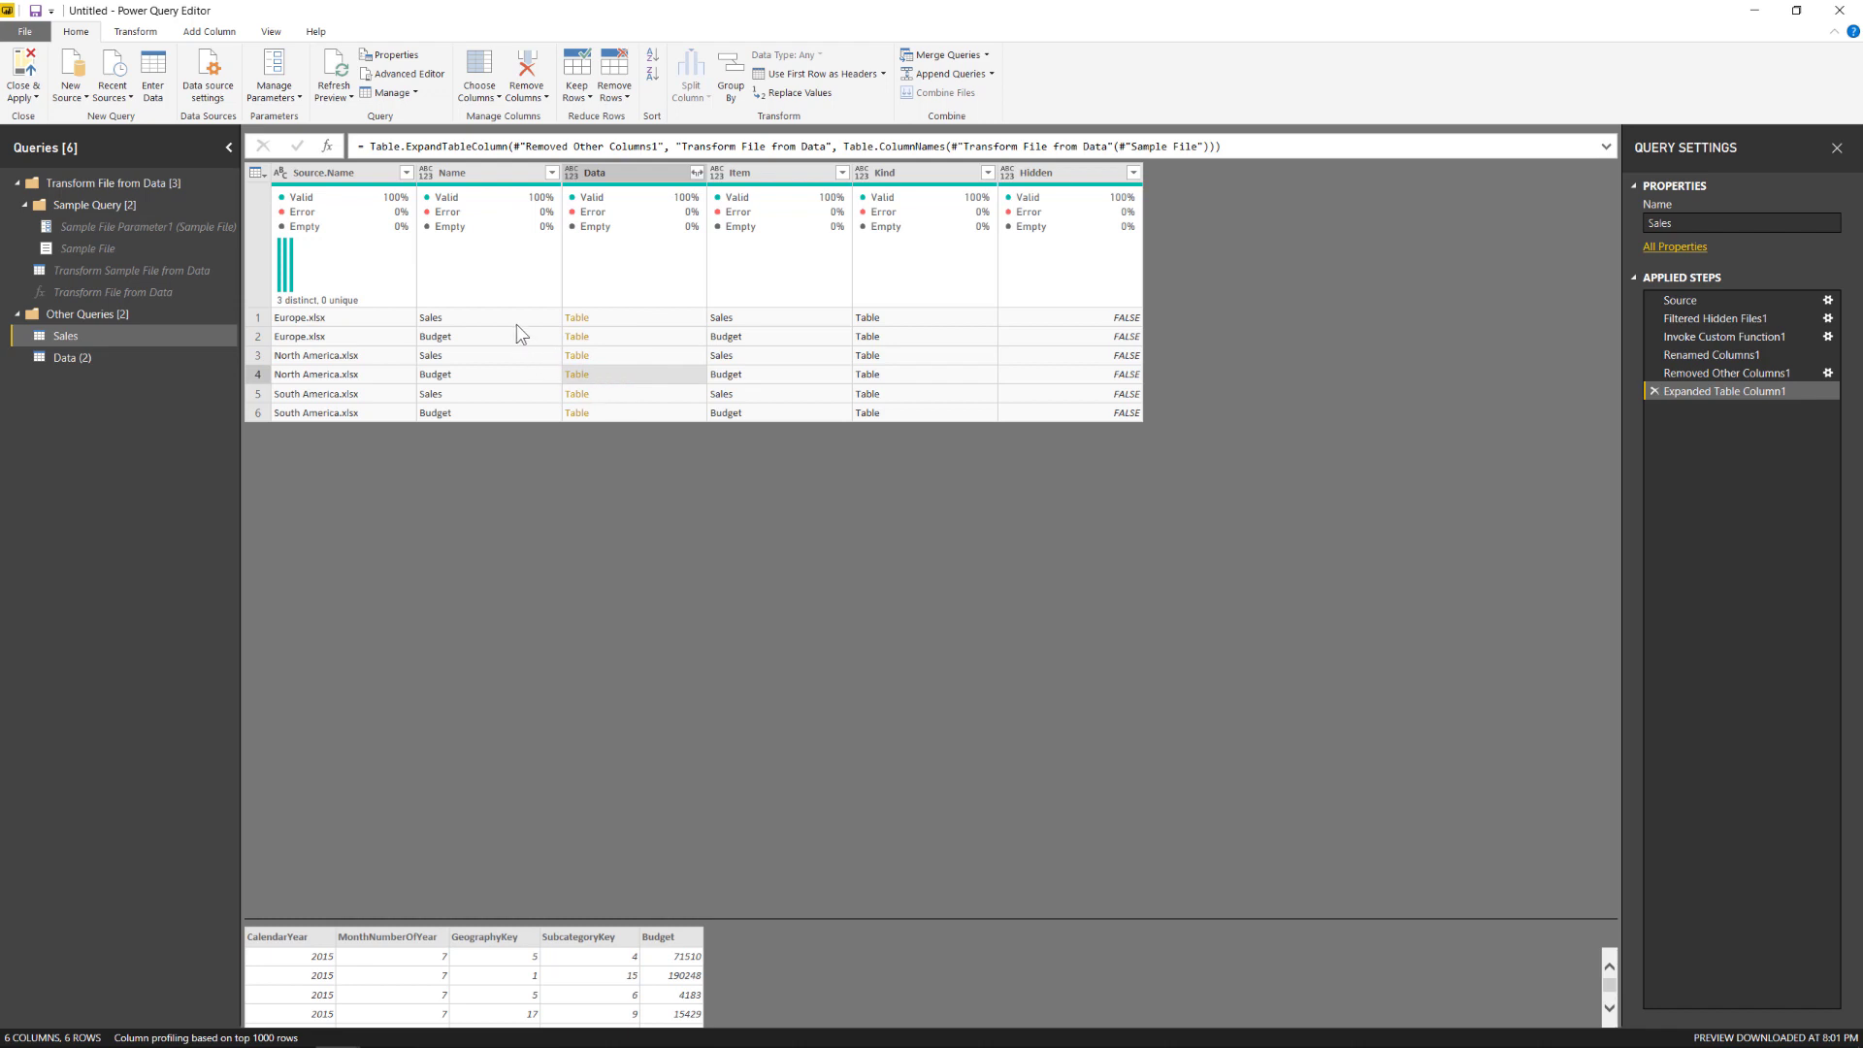
Step: Filter the Name column to rows equal to Sales
{"action": "left_click", "coordinate": [483, 317]}
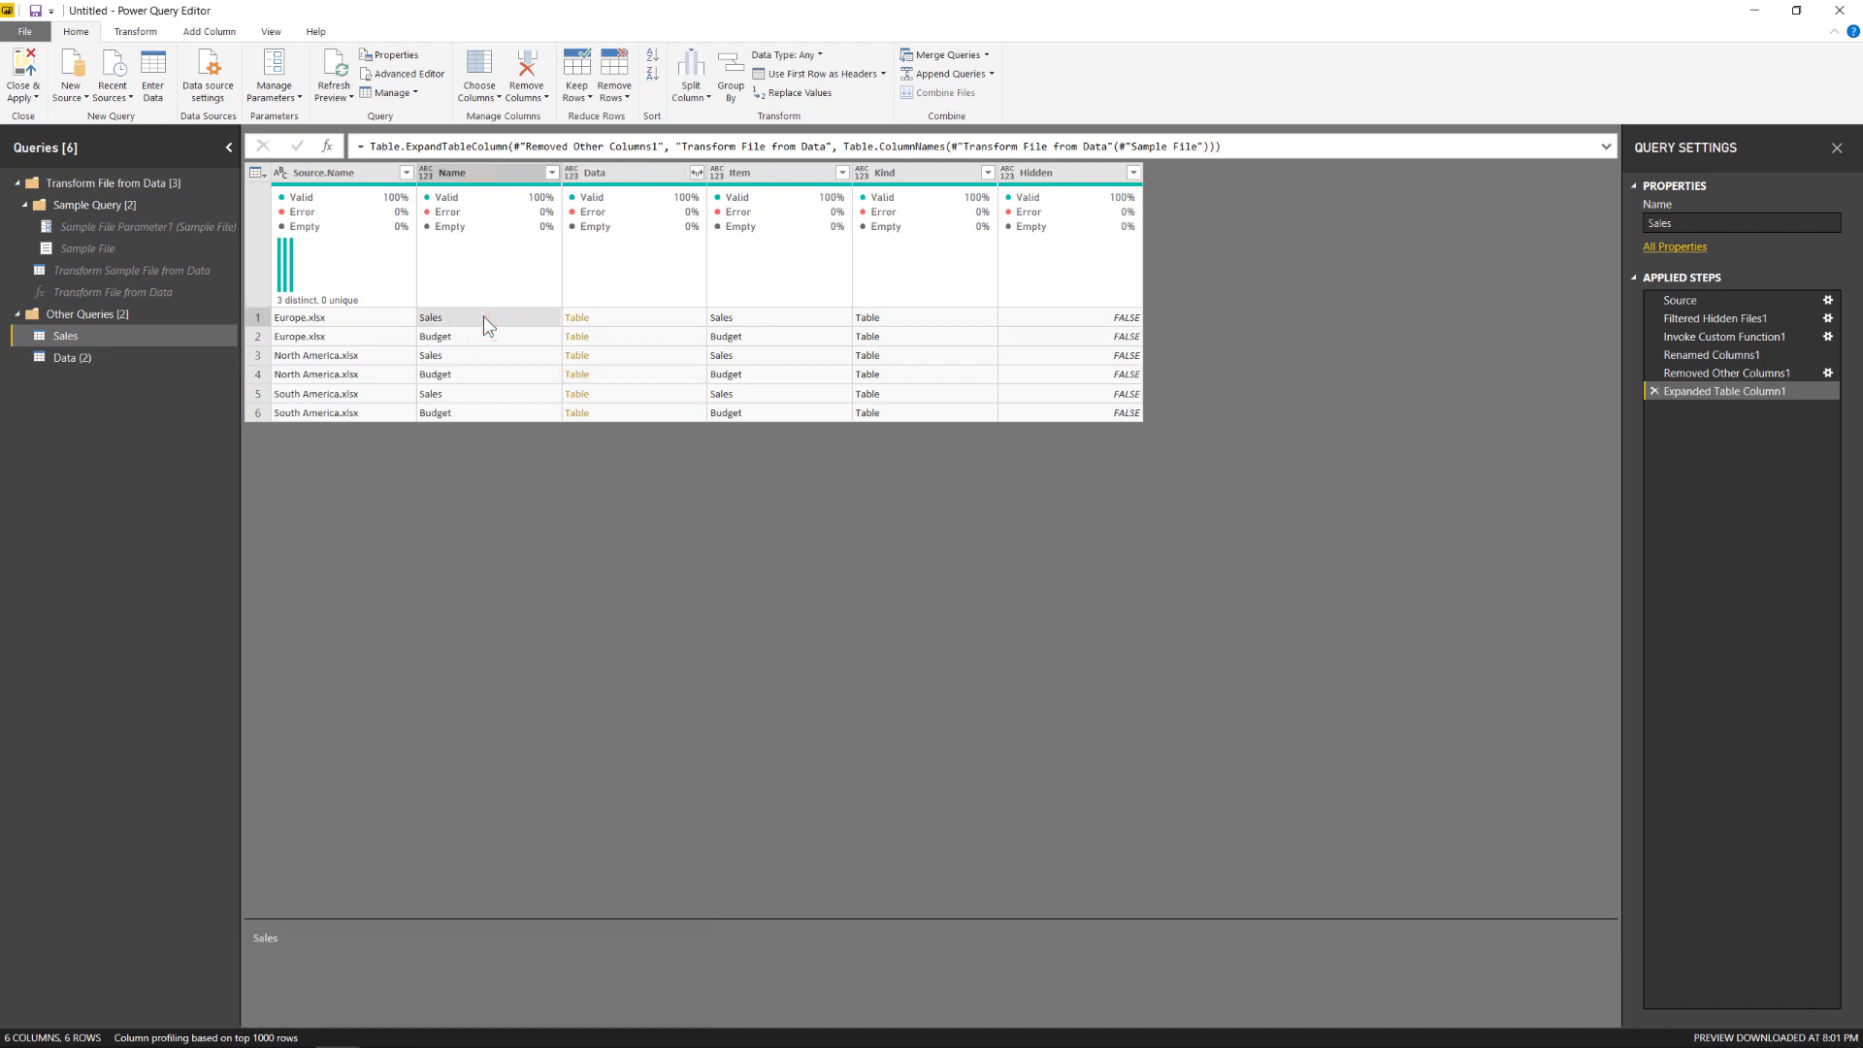
{"action": "scroll", "coordinate": [484, 326], "scroll_direction": "up", "scroll_amount": 5}
{"action": "right_click", "coordinate": [581, 380]}
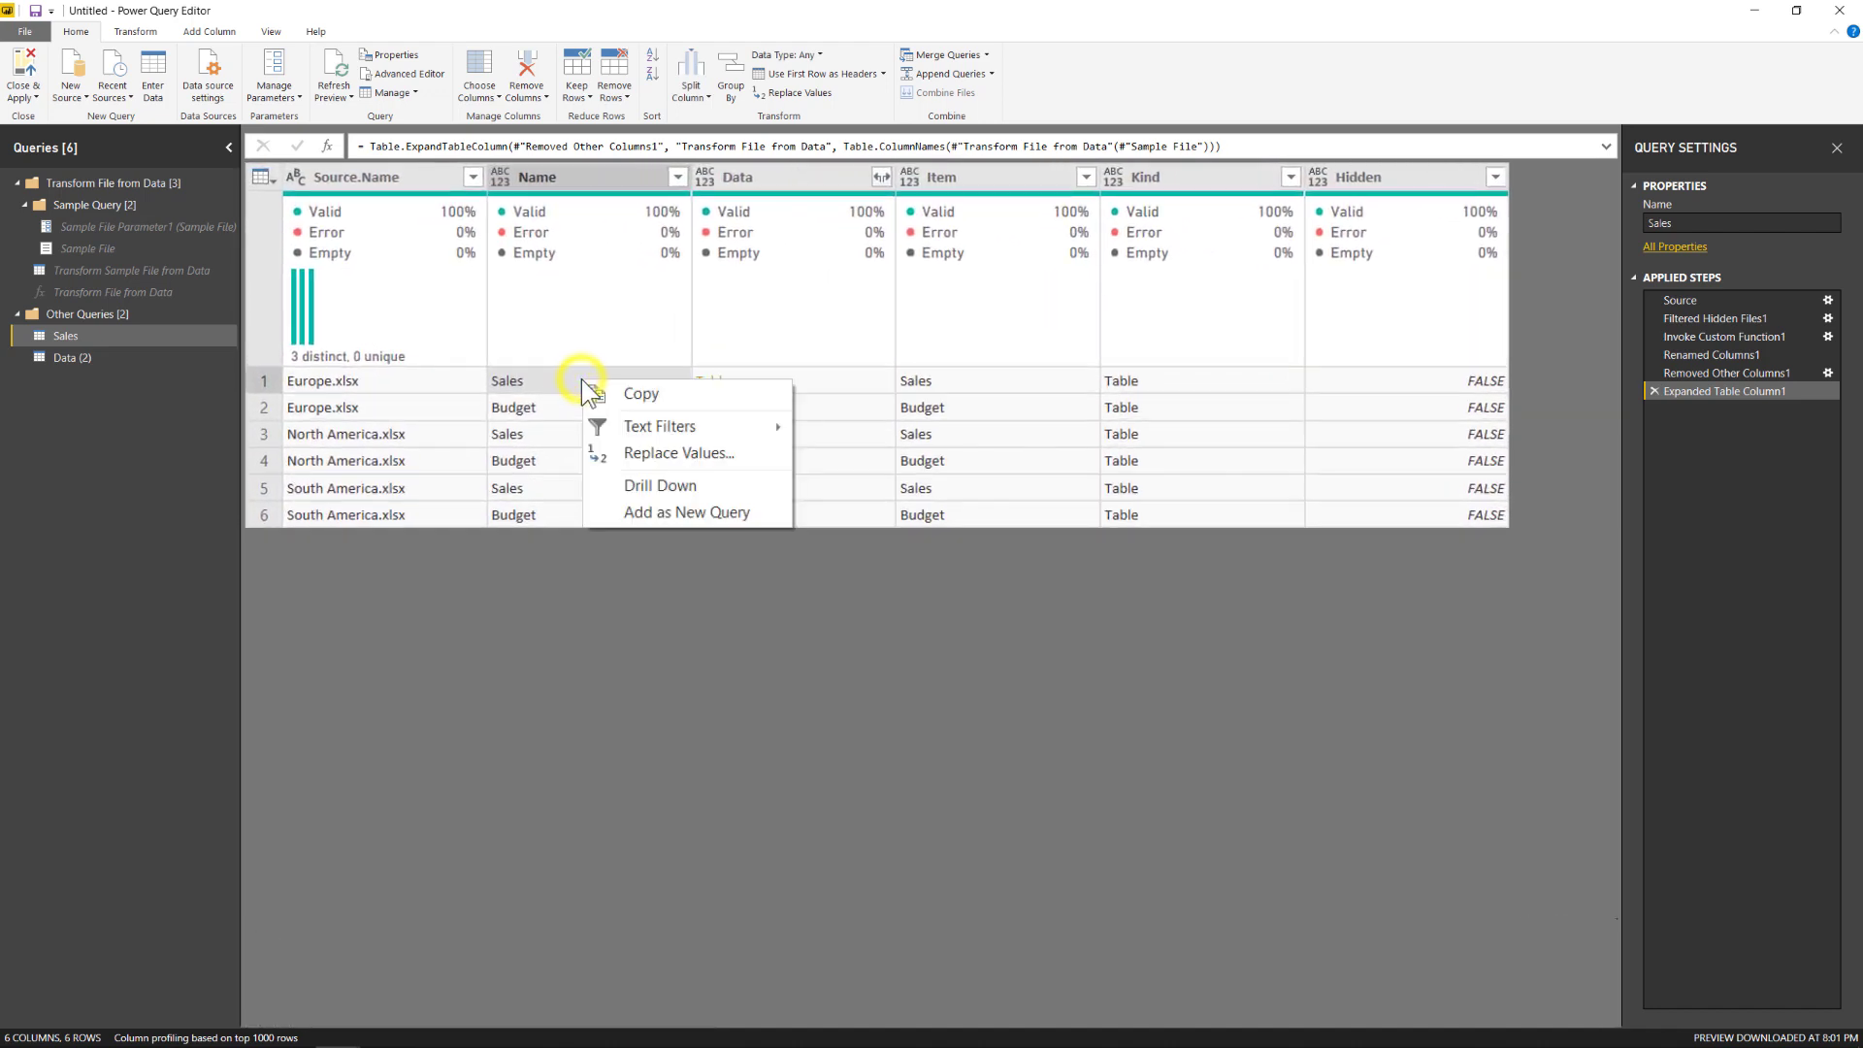
{"action": "mouse_move", "coordinate": [636, 420]}
{"action": "left_click", "coordinate": [842, 433]}
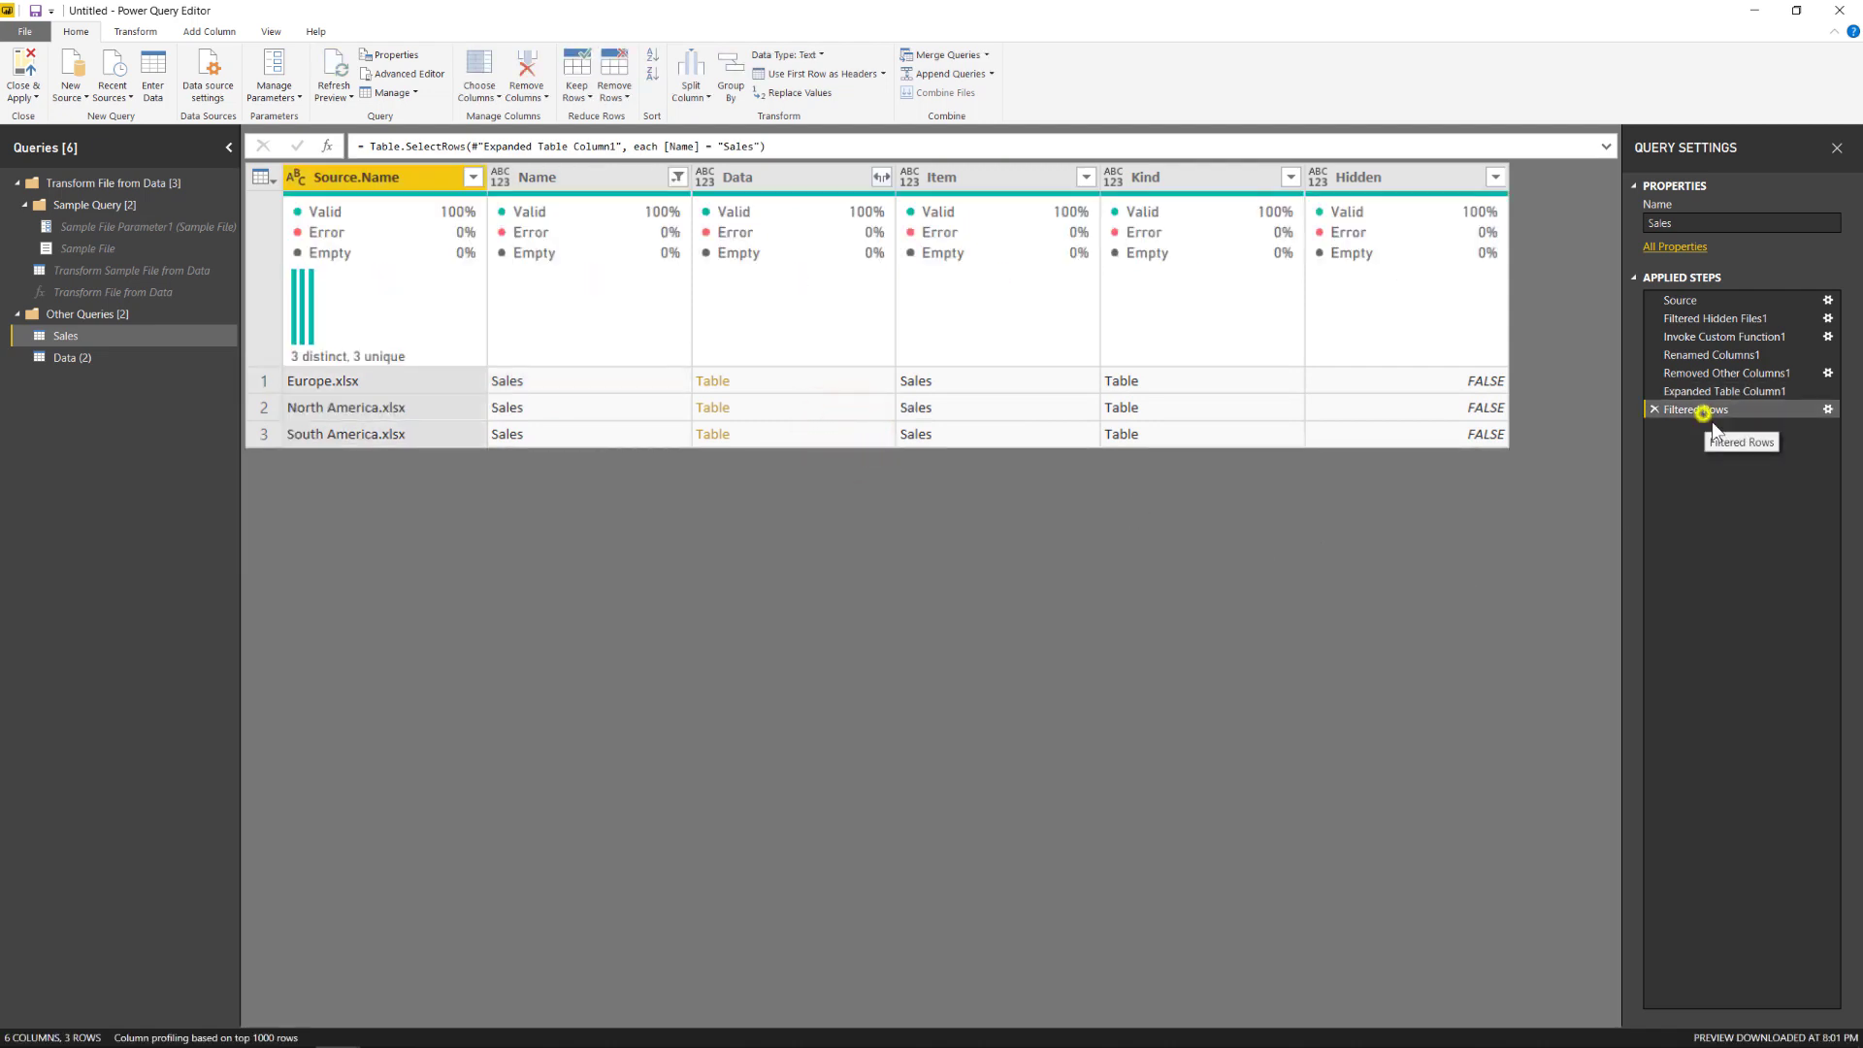
Step: Rename the new filter step to 'Filtered to Sales Tables'
{"action": "right_click", "coordinate": [1703, 409]}
{"action": "left_click", "coordinate": [1738, 446]}
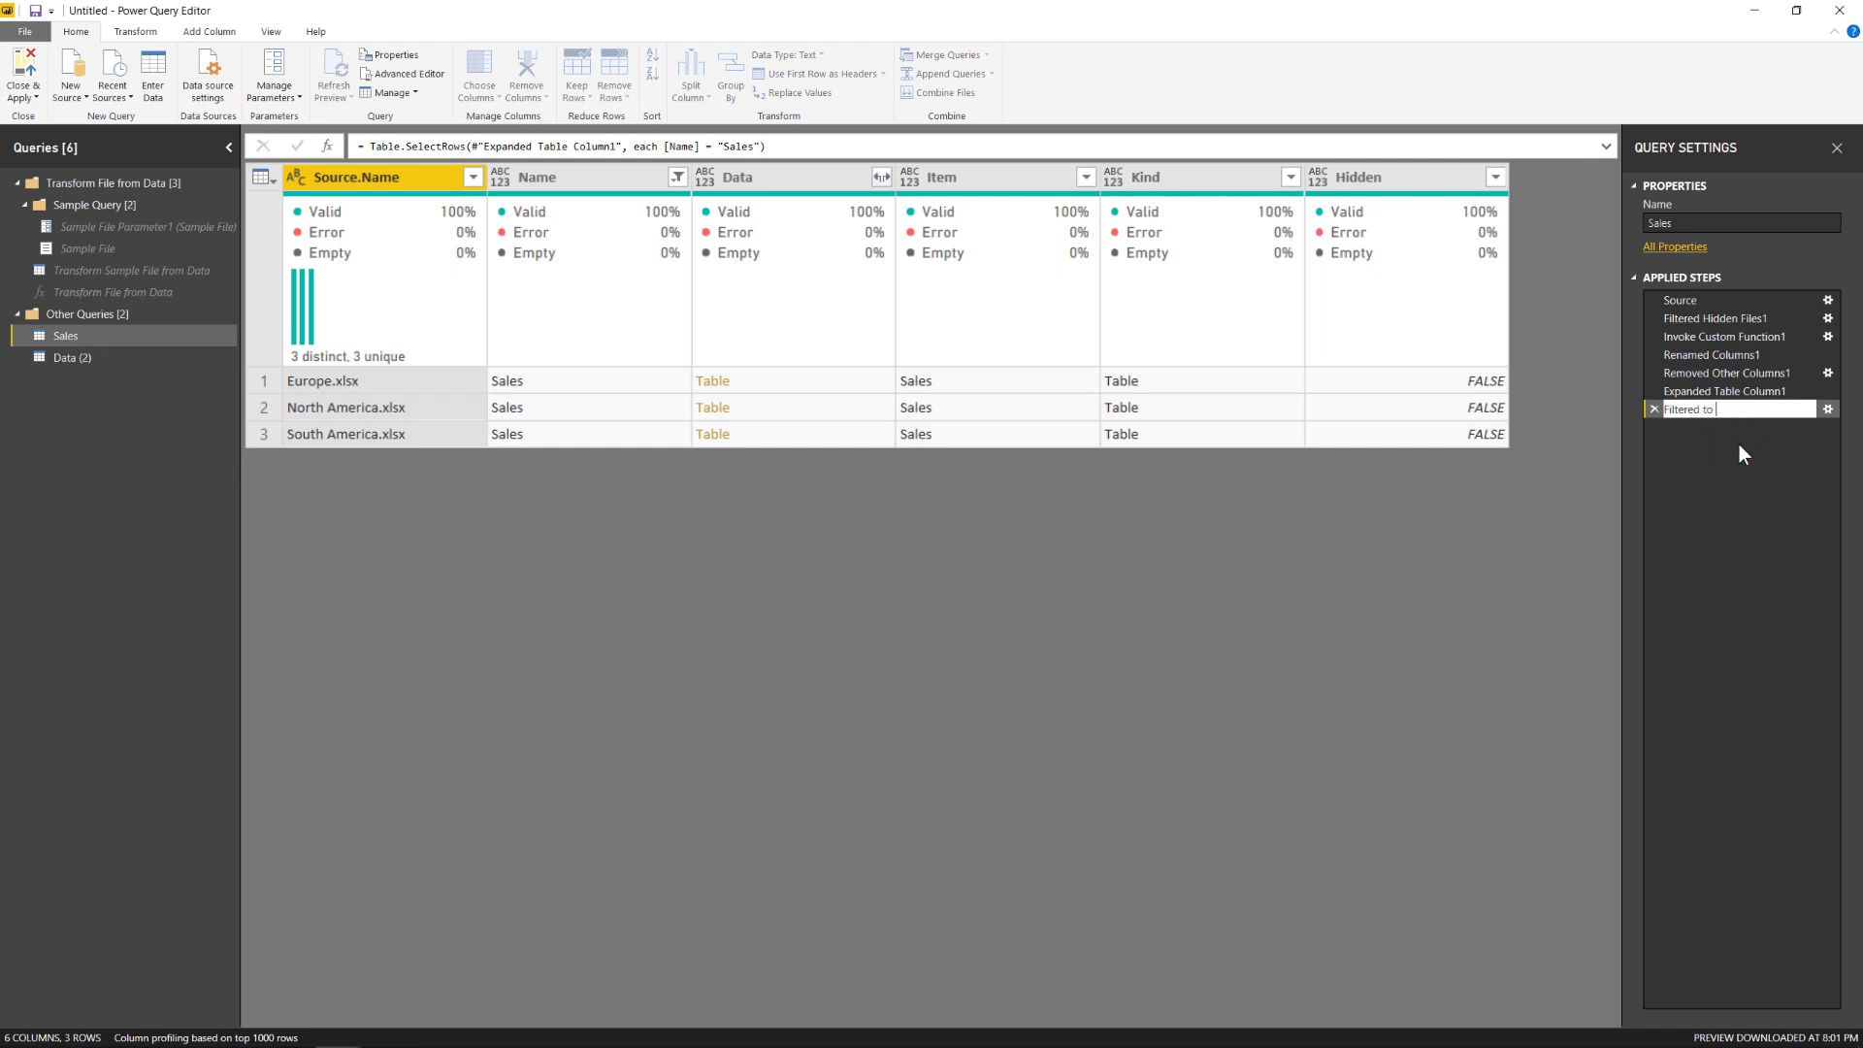
{"action": "type", "text": "Filtered to Sales Tables"}
{"action": "key", "text": "Return"}
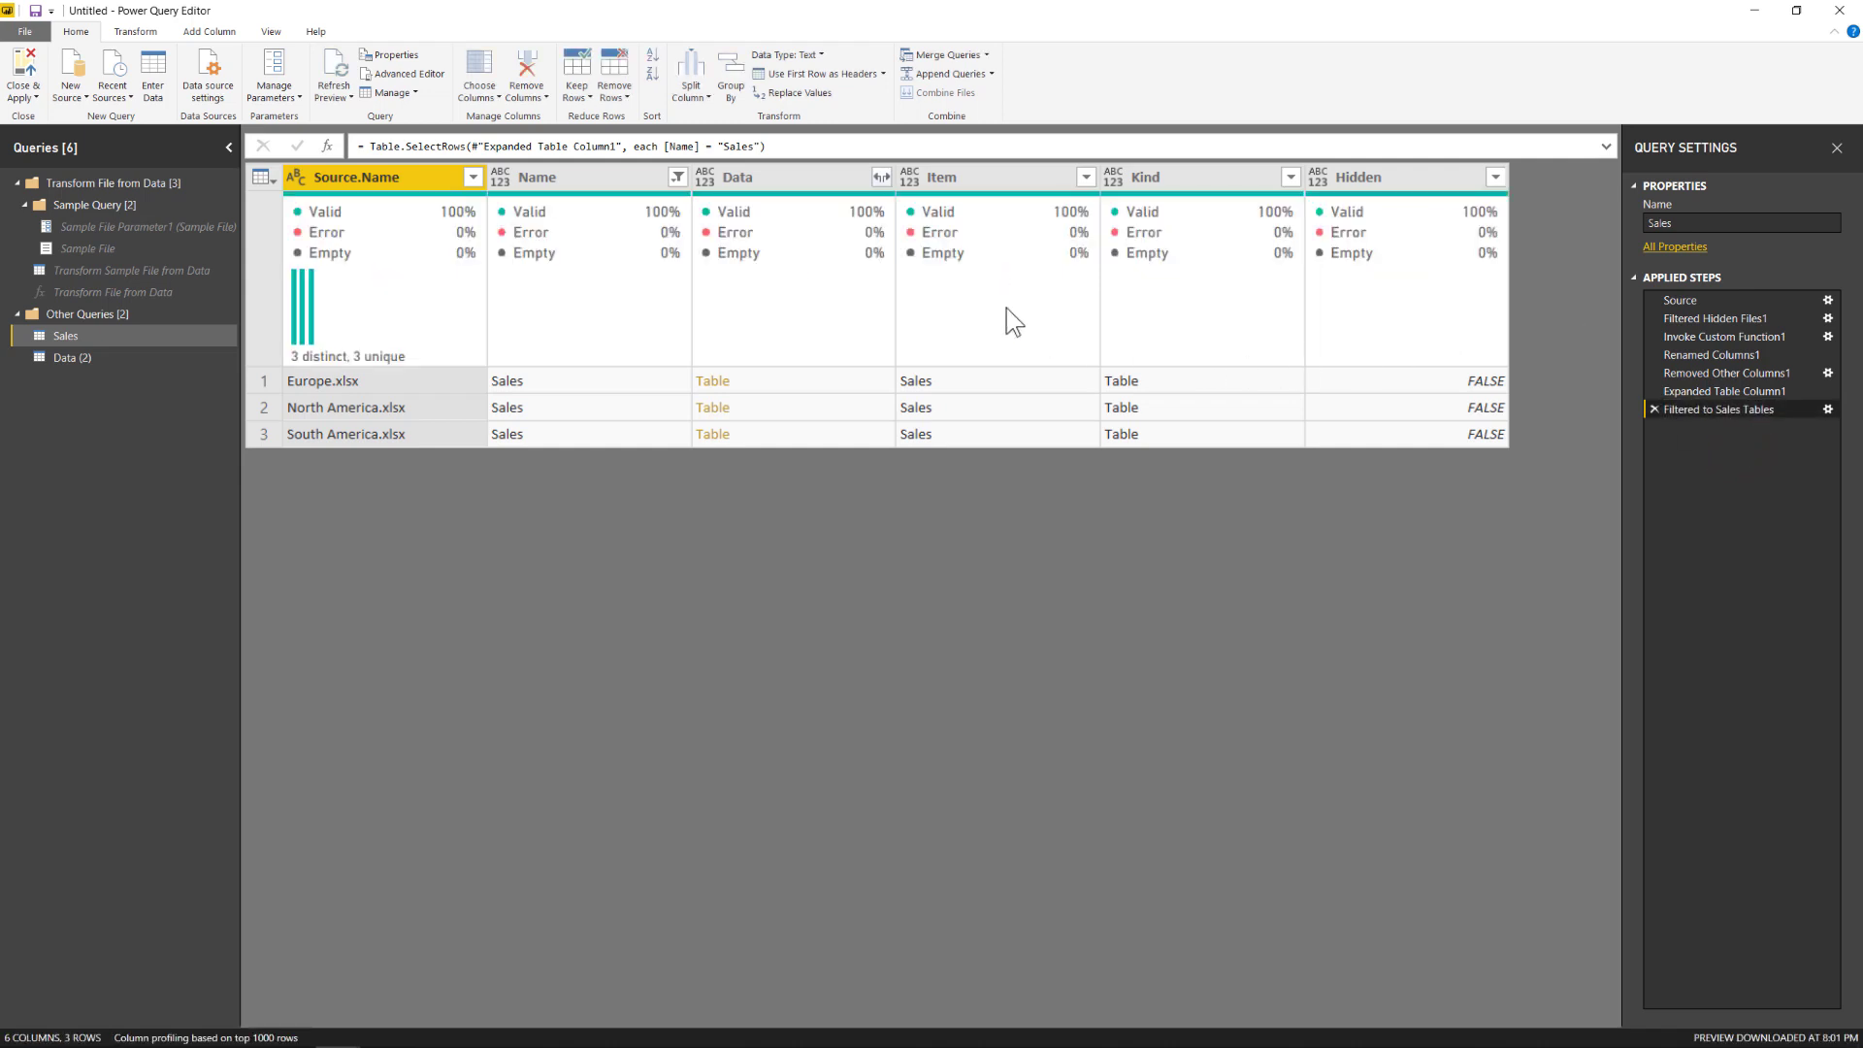
Step: Expand Sales' Data column into all its columns without the original-name prefix
{"action": "left_click", "coordinate": [728, 182]}
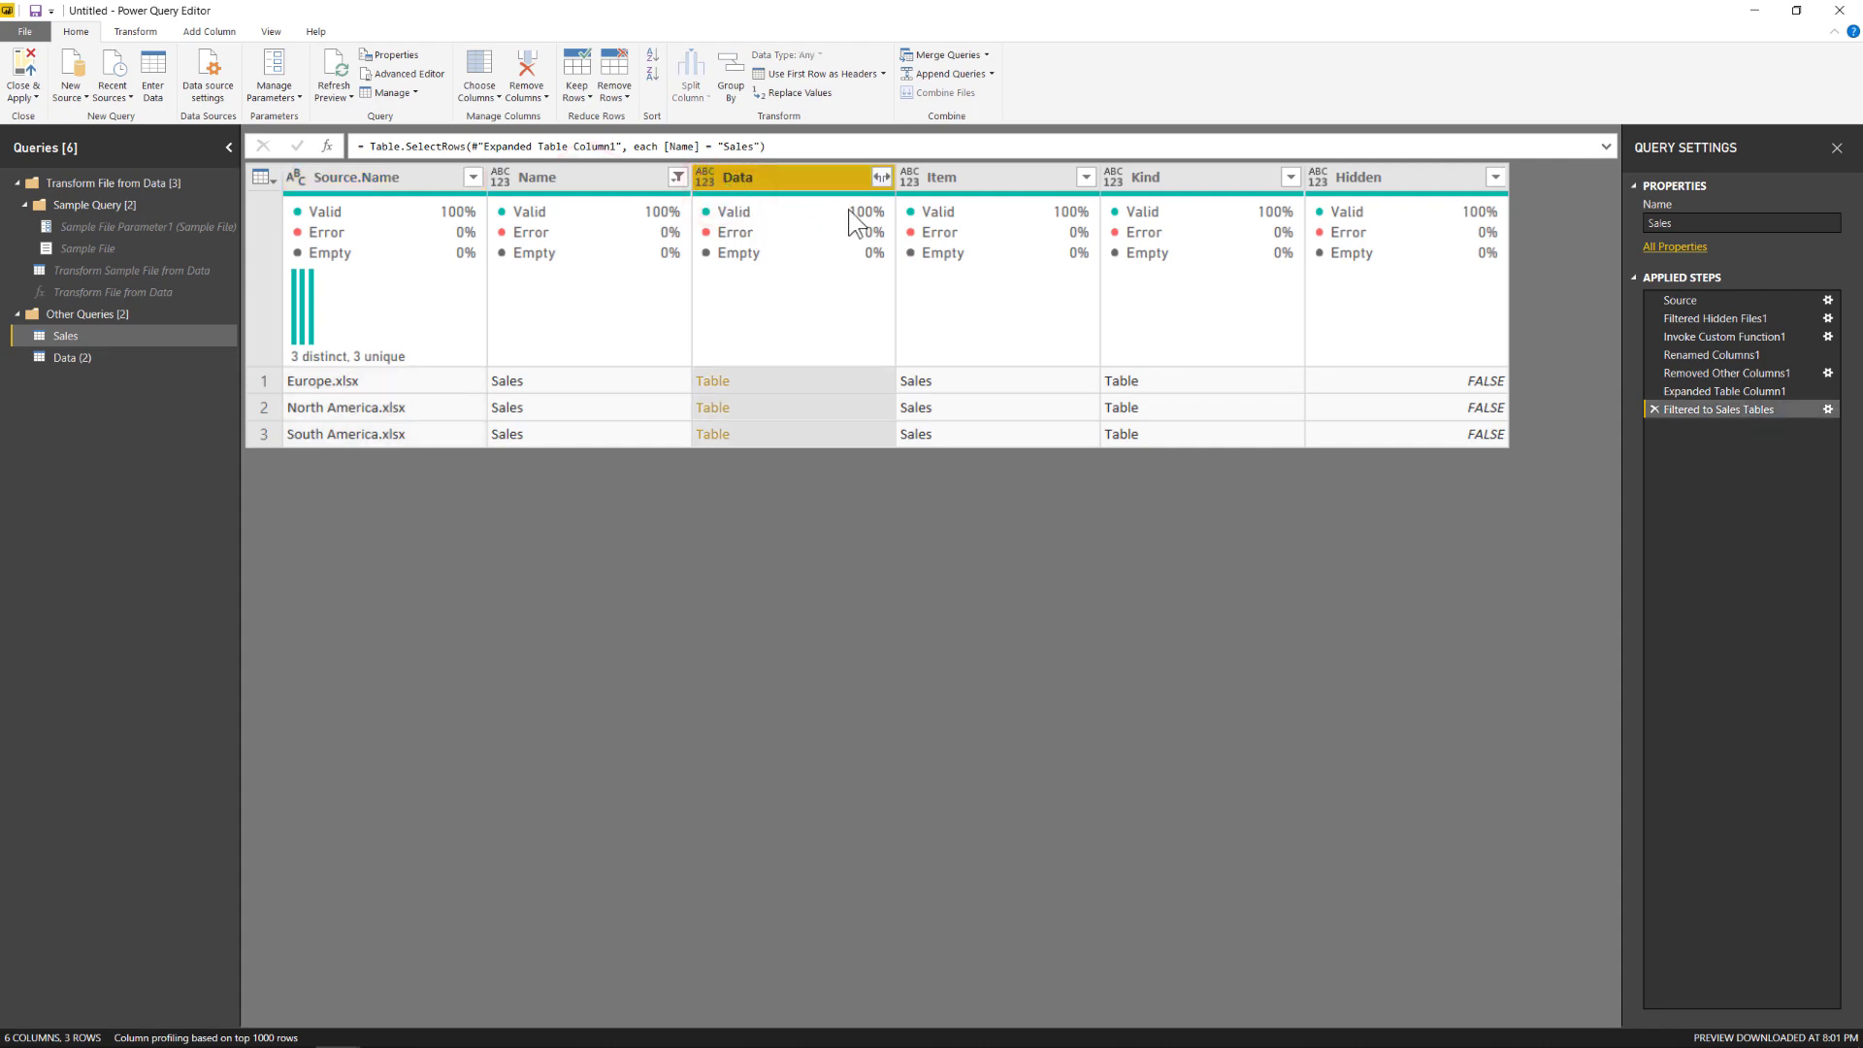
{"action": "left_click", "coordinate": [881, 178]}
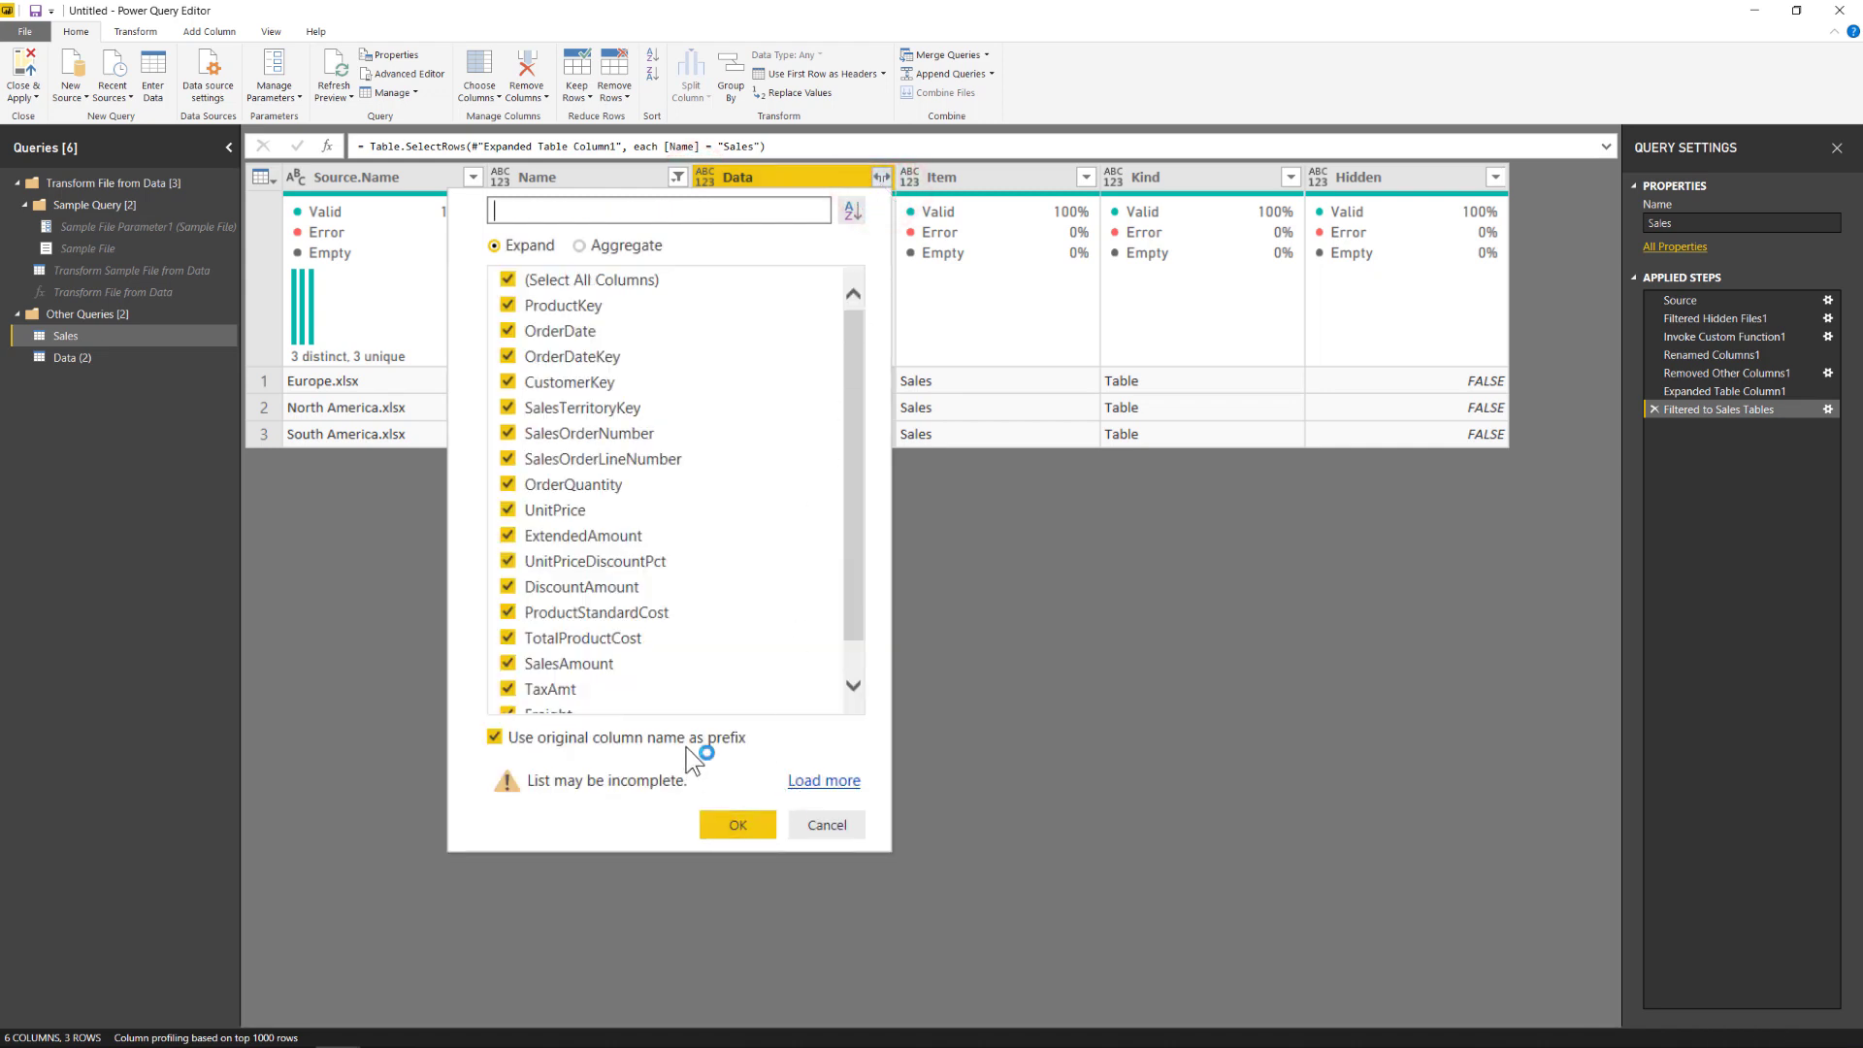
{"action": "left_click", "coordinate": [685, 739]}
{"action": "left_click", "coordinate": [737, 824]}
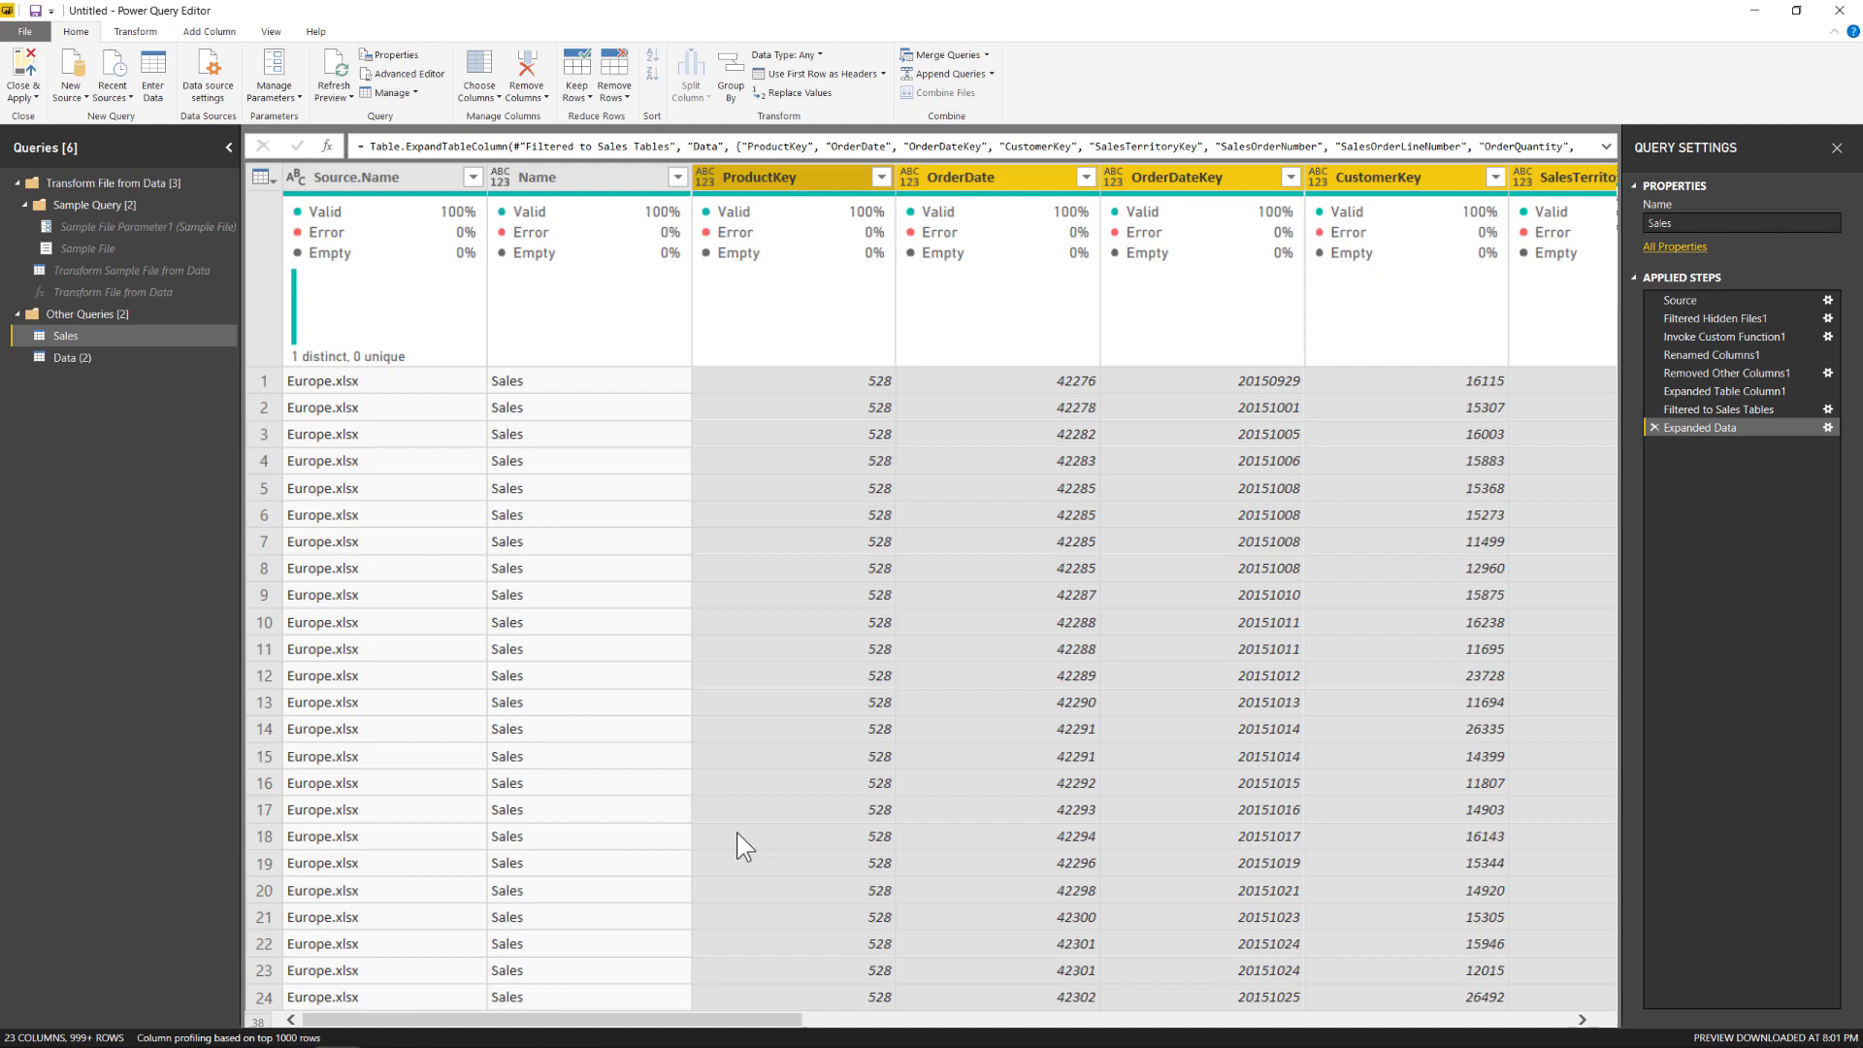
Step: In Data (2), delete Changed Type and filter Name to equal Budget
{"action": "left_click", "coordinate": [119, 362]}
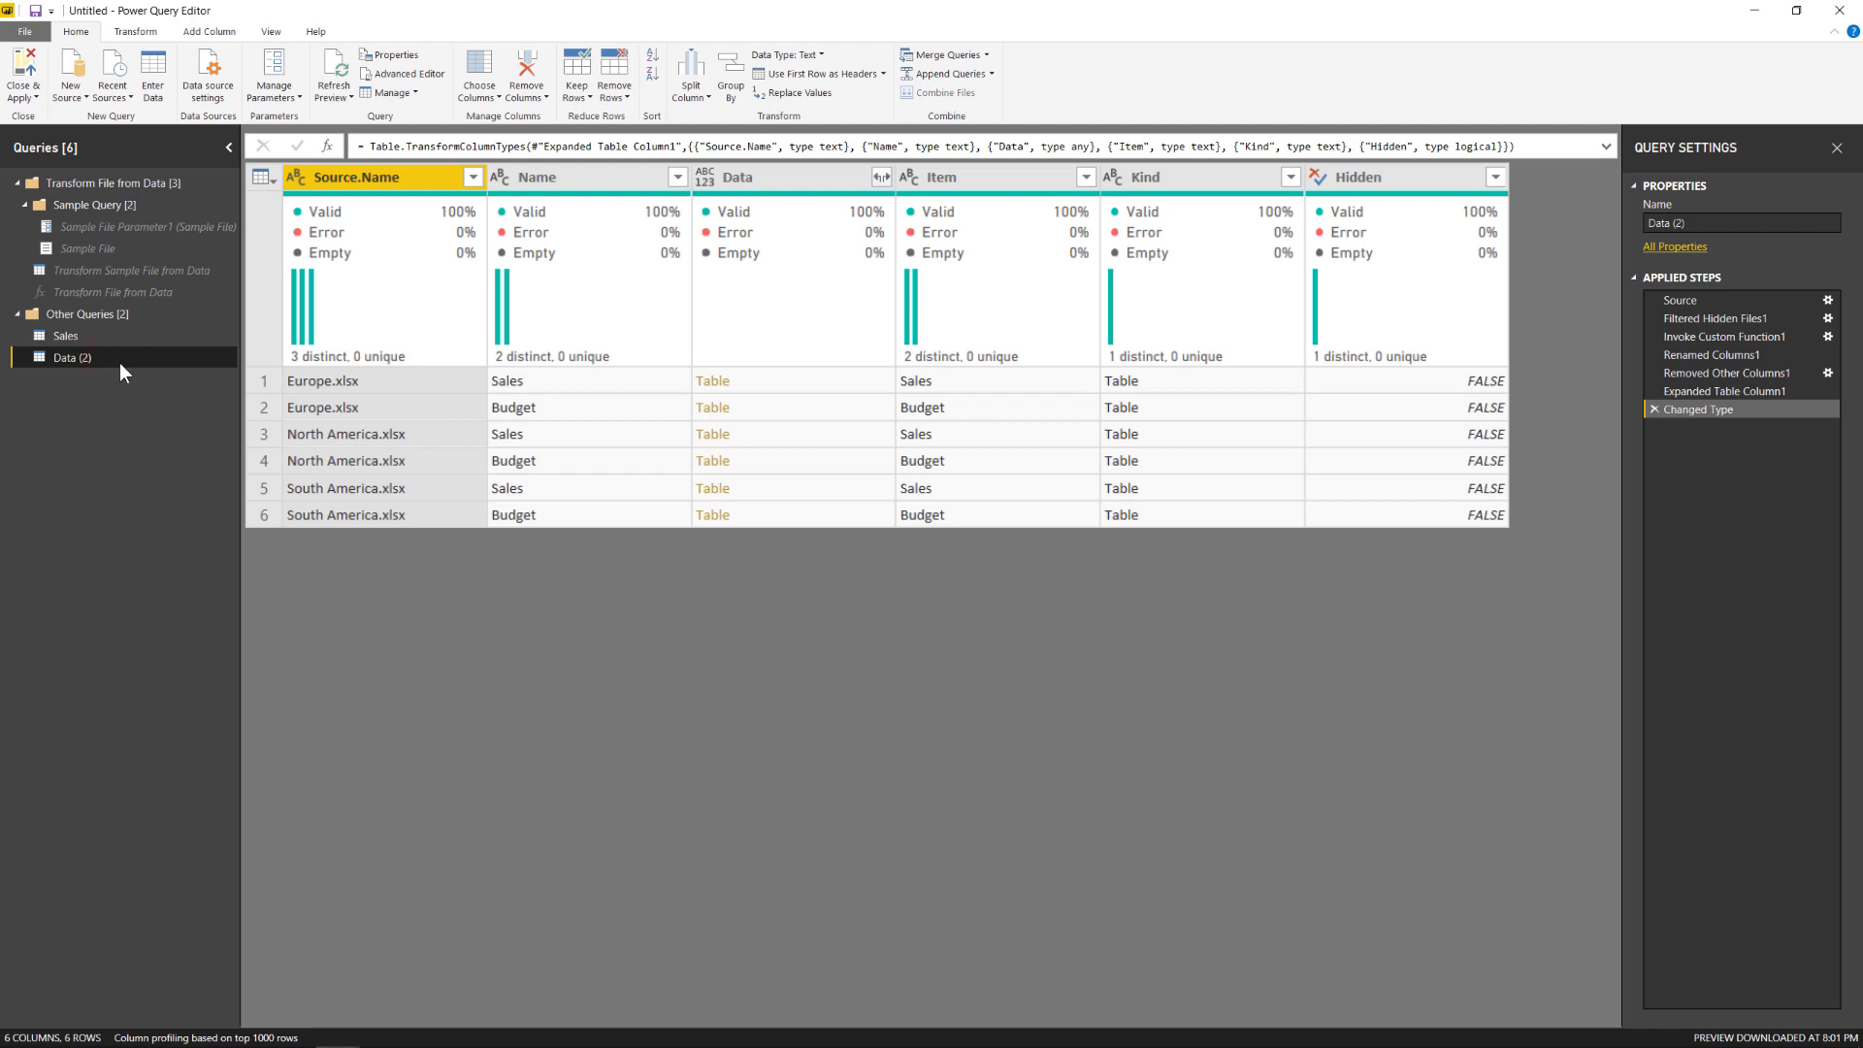
{"action": "left_click", "coordinate": [1655, 410]}
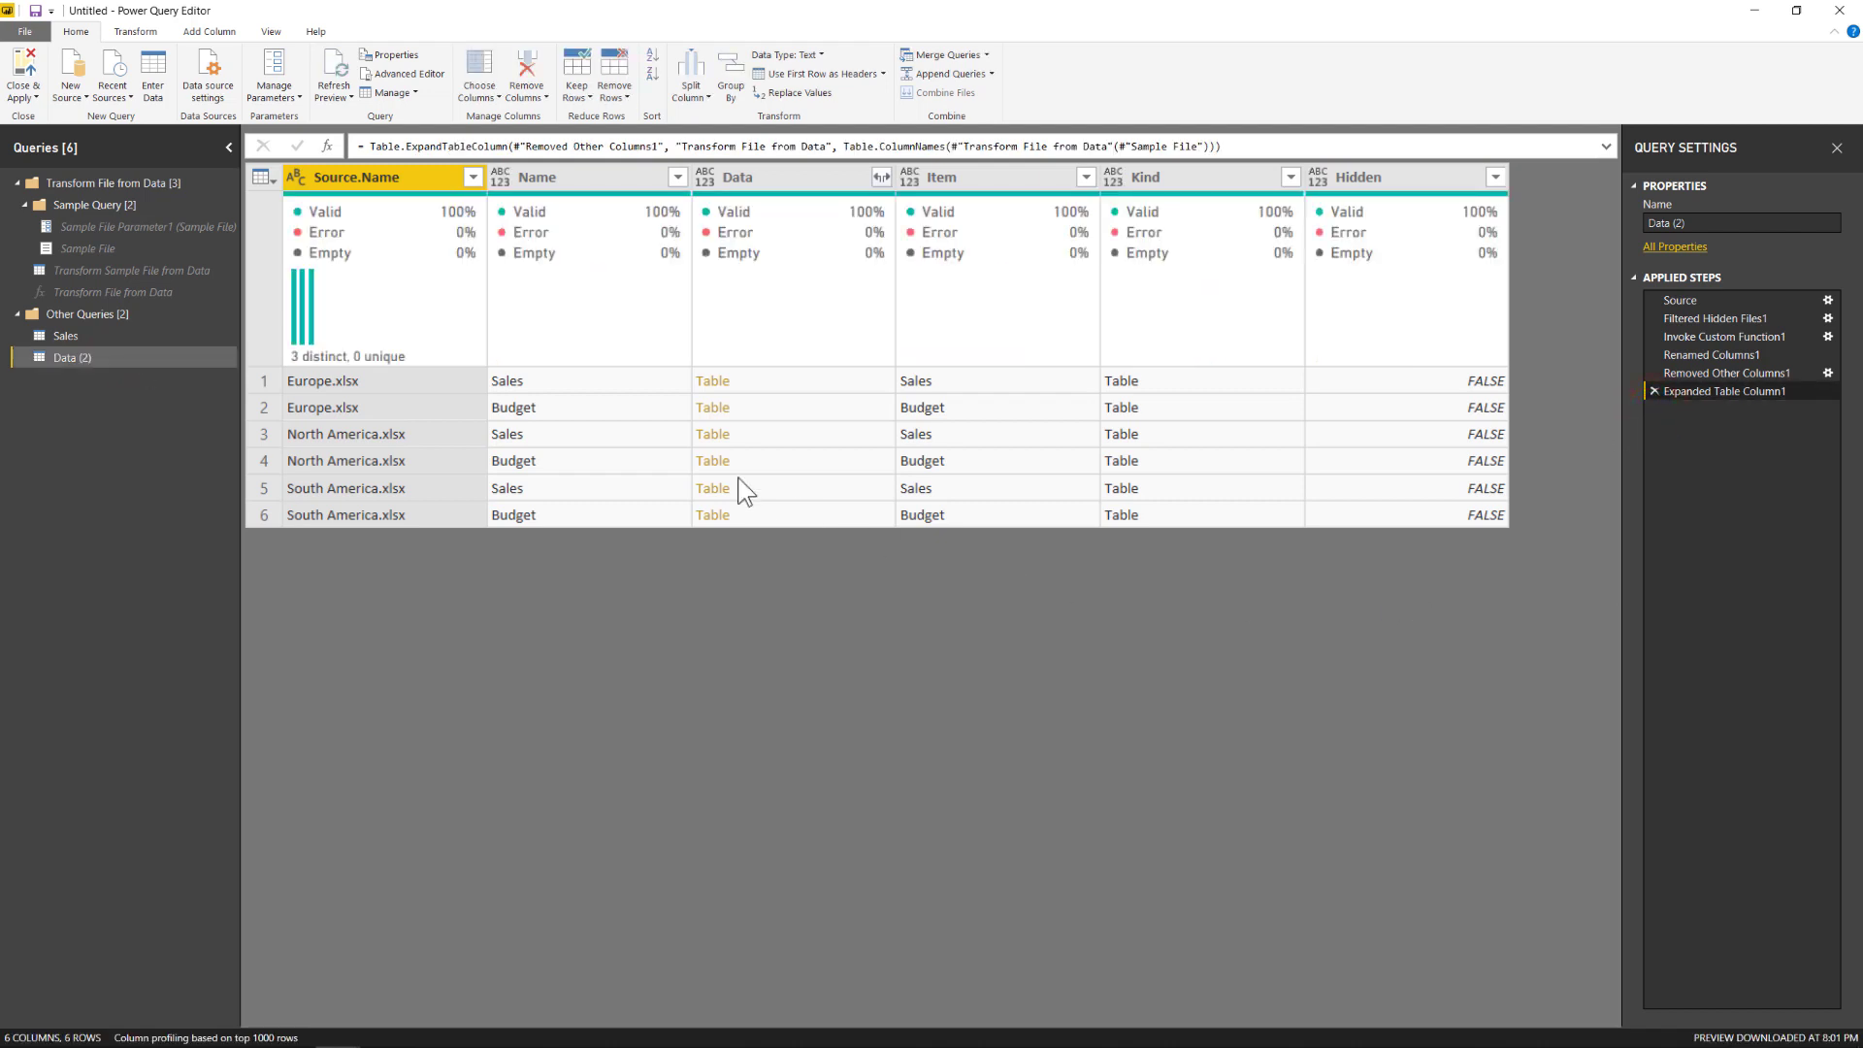
{"action": "left_click", "coordinate": [555, 409]}
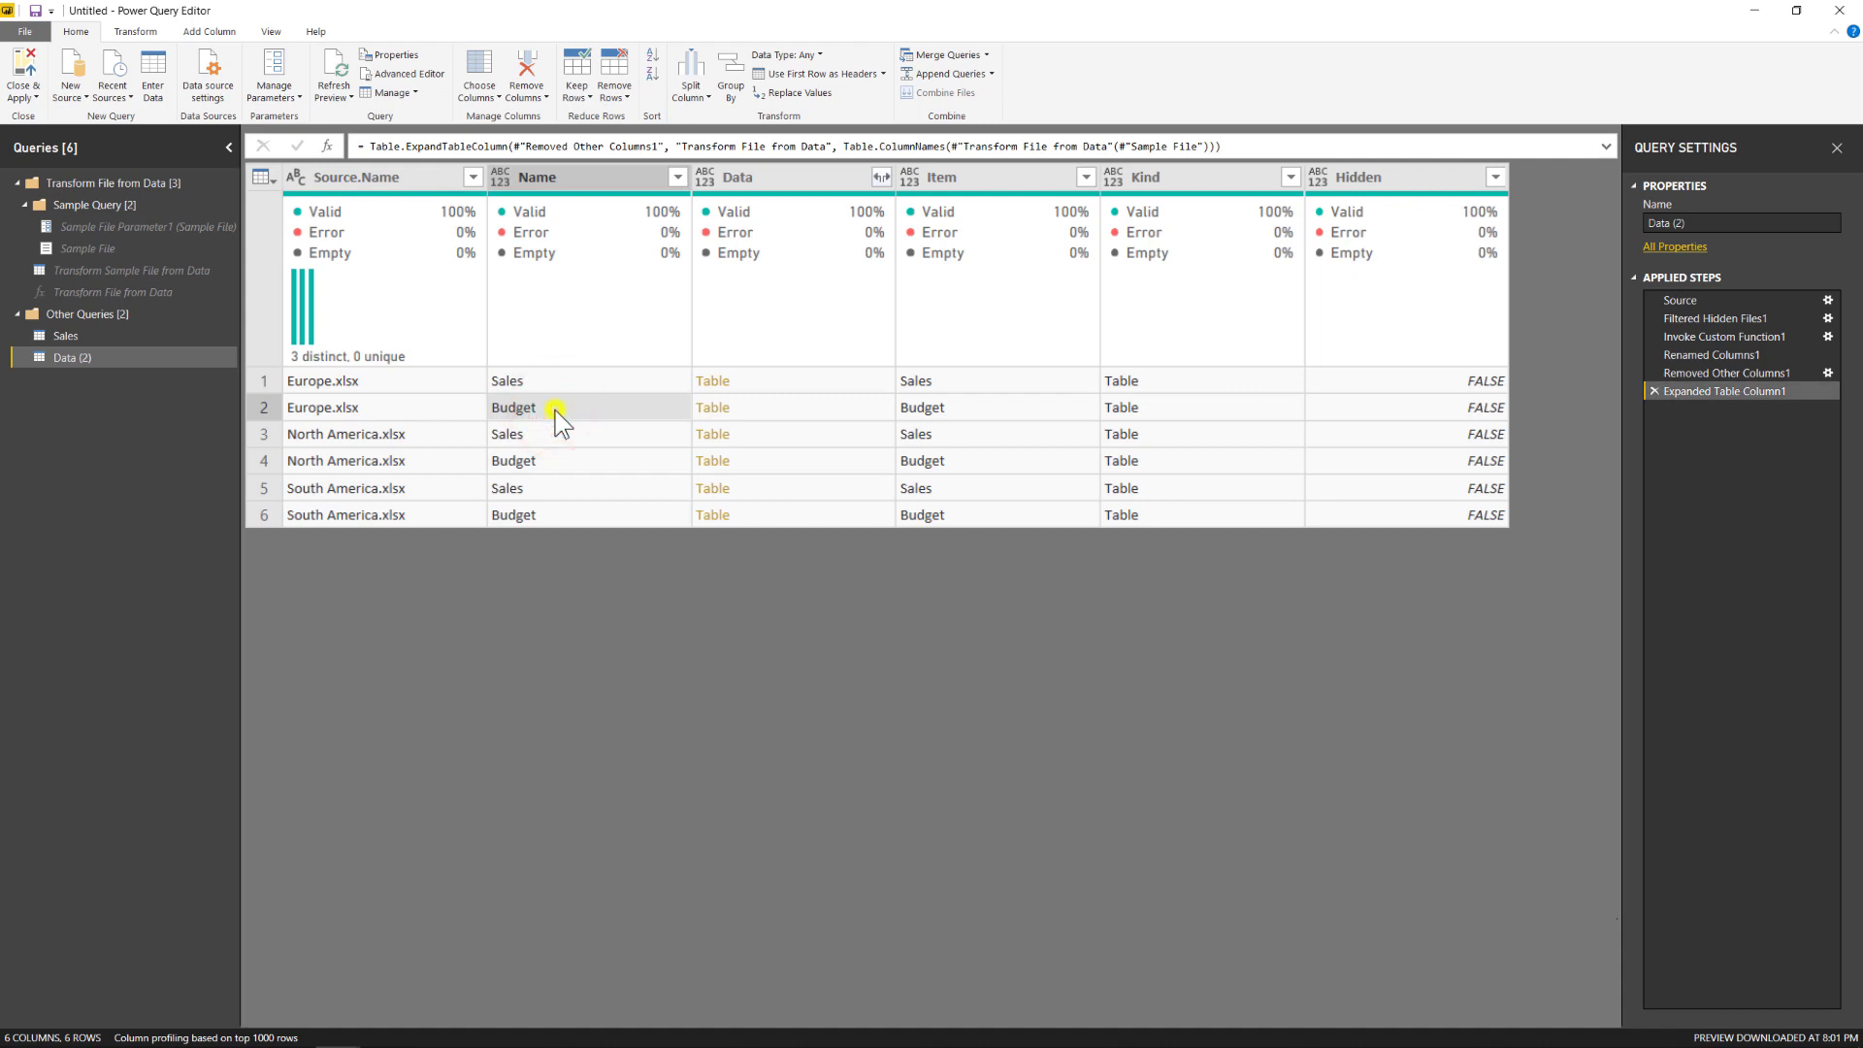
{"action": "right_click", "coordinate": [556, 414]}
{"action": "mouse_move", "coordinate": [631, 469]}
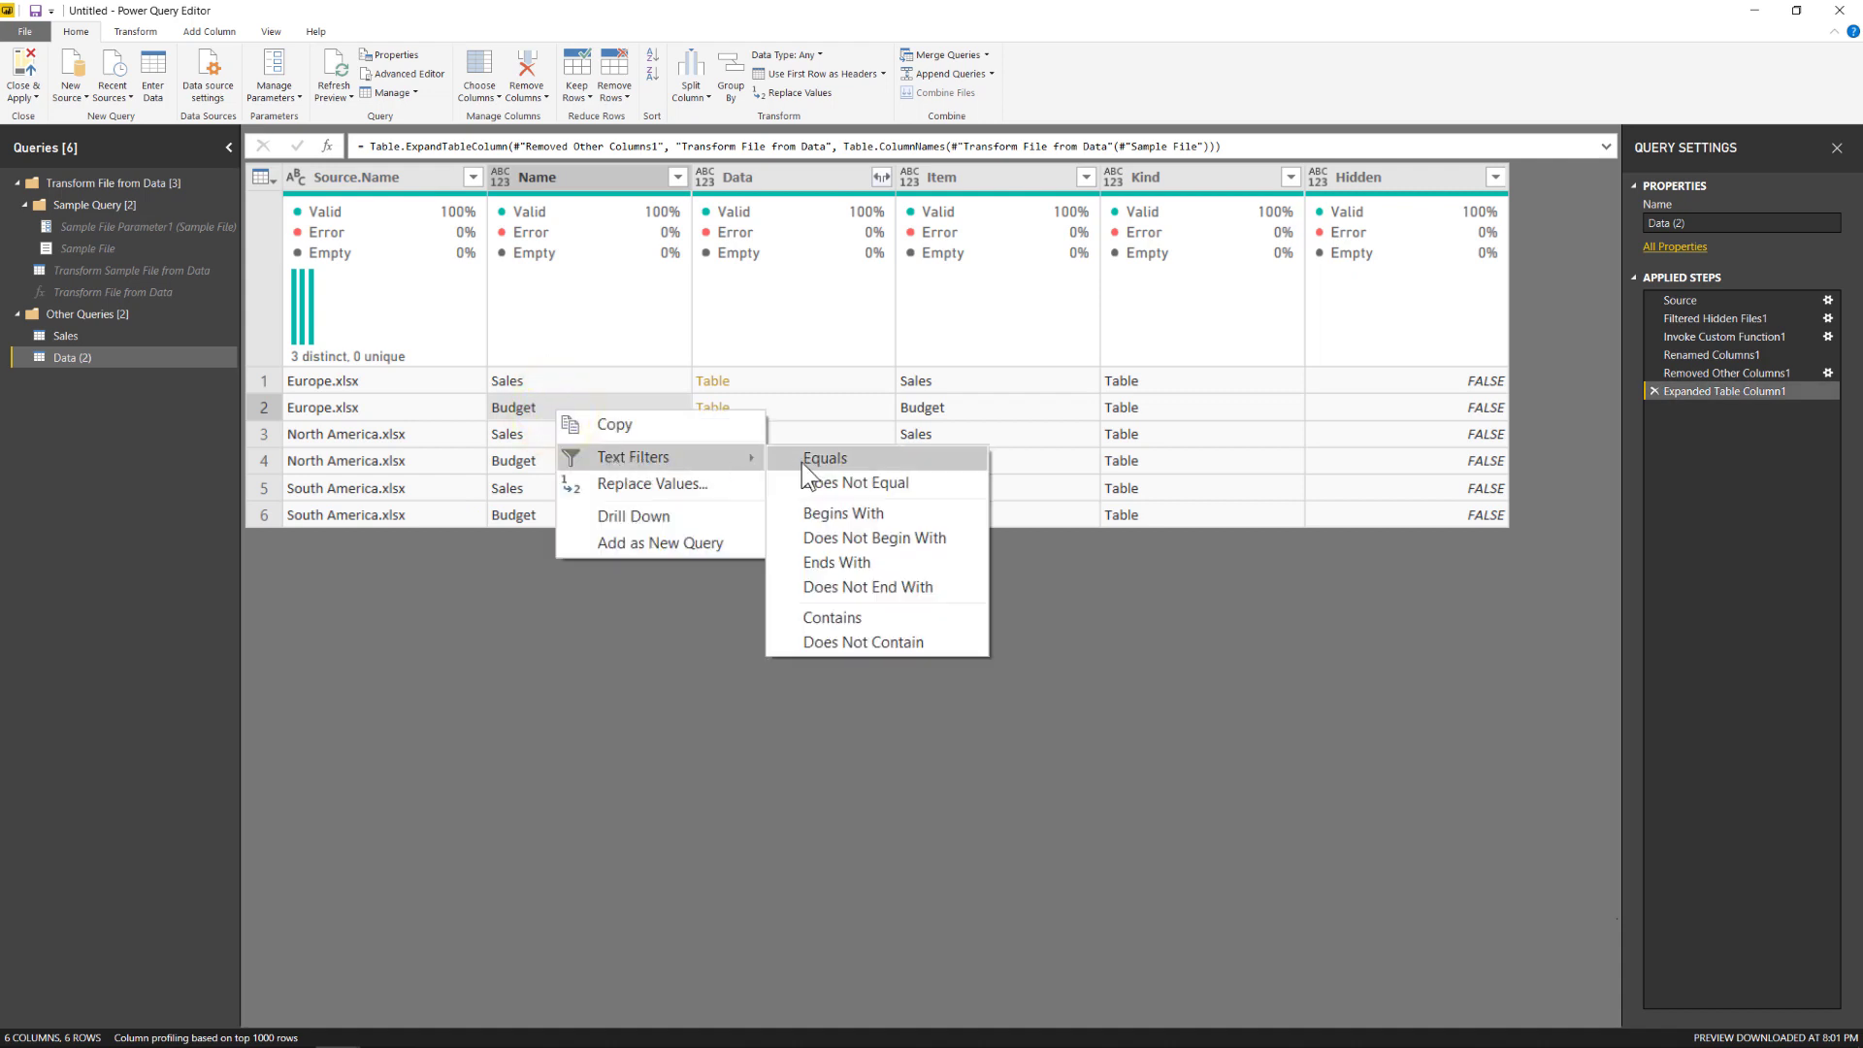
{"action": "left_click", "coordinate": [848, 463]}
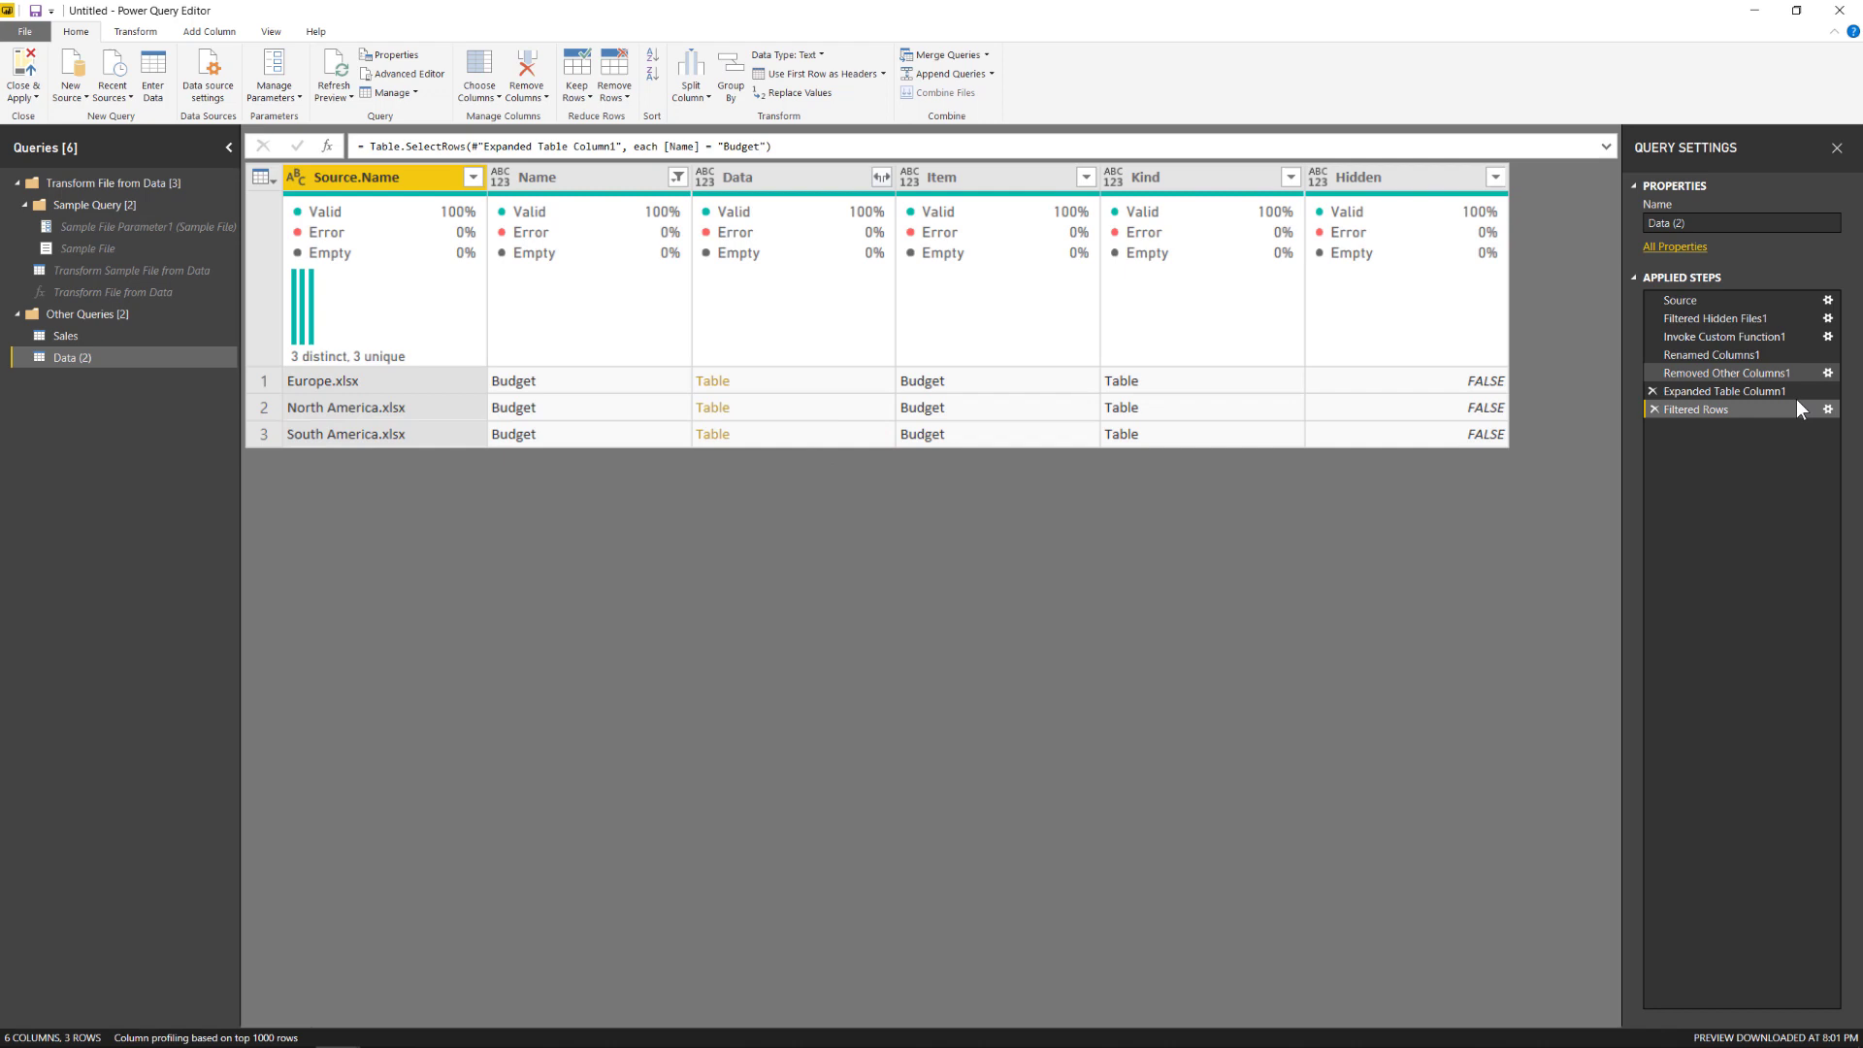
Step: Rename the filter step to 'Filtered to Budget Table', fixing a typo
{"action": "right_click", "coordinate": [1745, 410]}
{"action": "left_click", "coordinate": [1773, 442]}
{"action": "key", "text": "ctrl+shift+Left"}
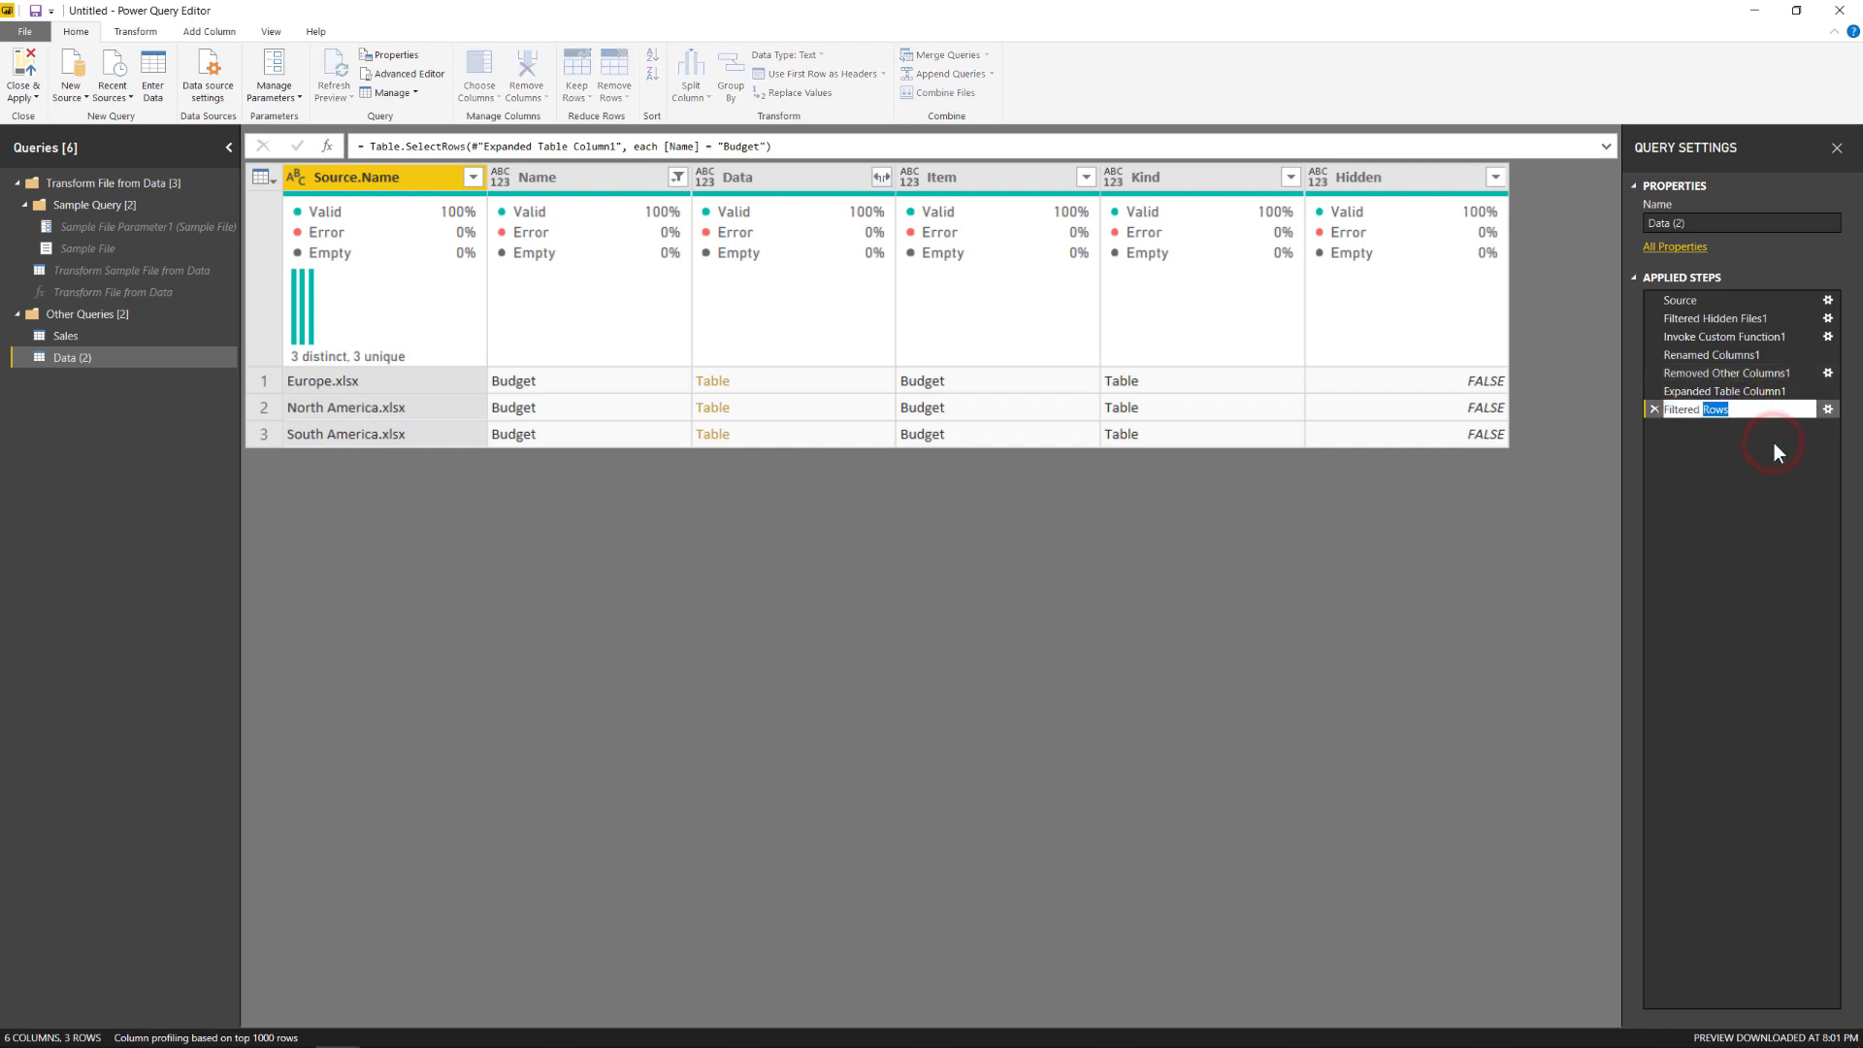
{"action": "type", "text": "to Budget Tabke"}
{"action": "key", "text": "Return"}
{"action": "right_click", "coordinate": [1759, 415]}
{"action": "left_click", "coordinate": [1764, 450]}
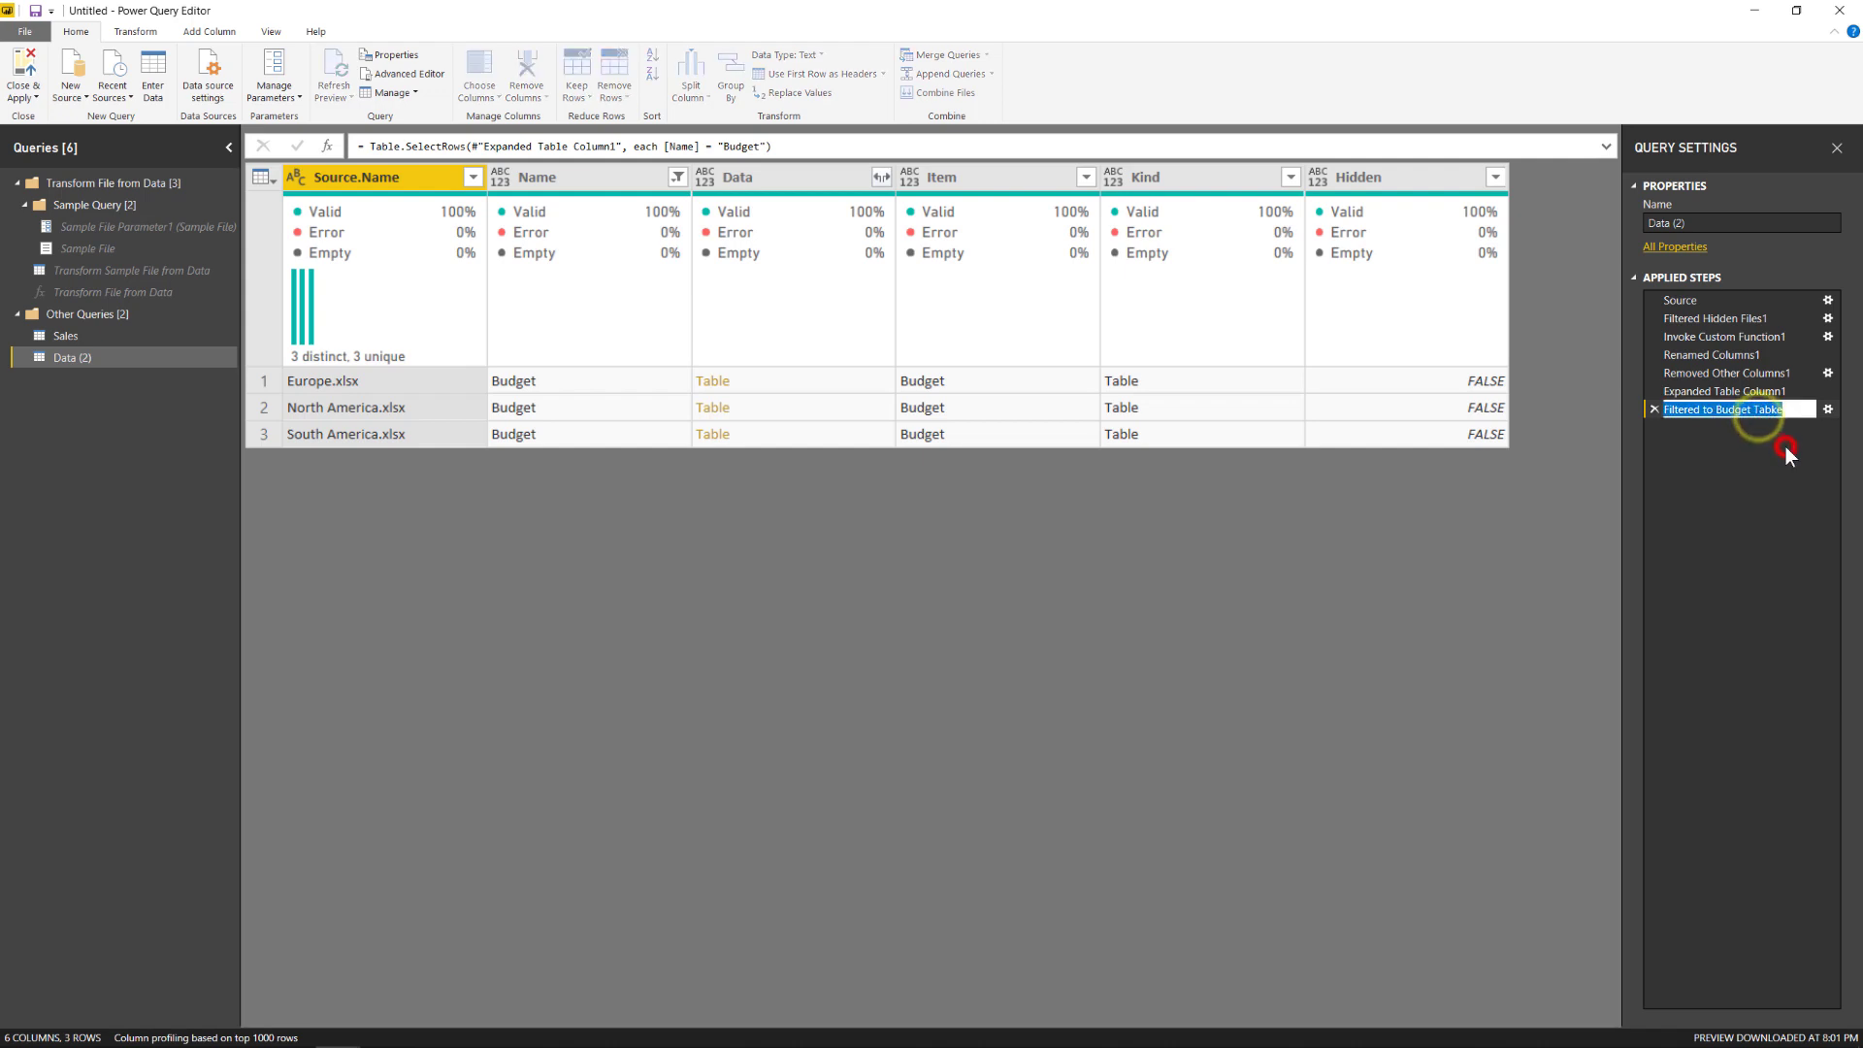
{"action": "key", "text": "Return"}
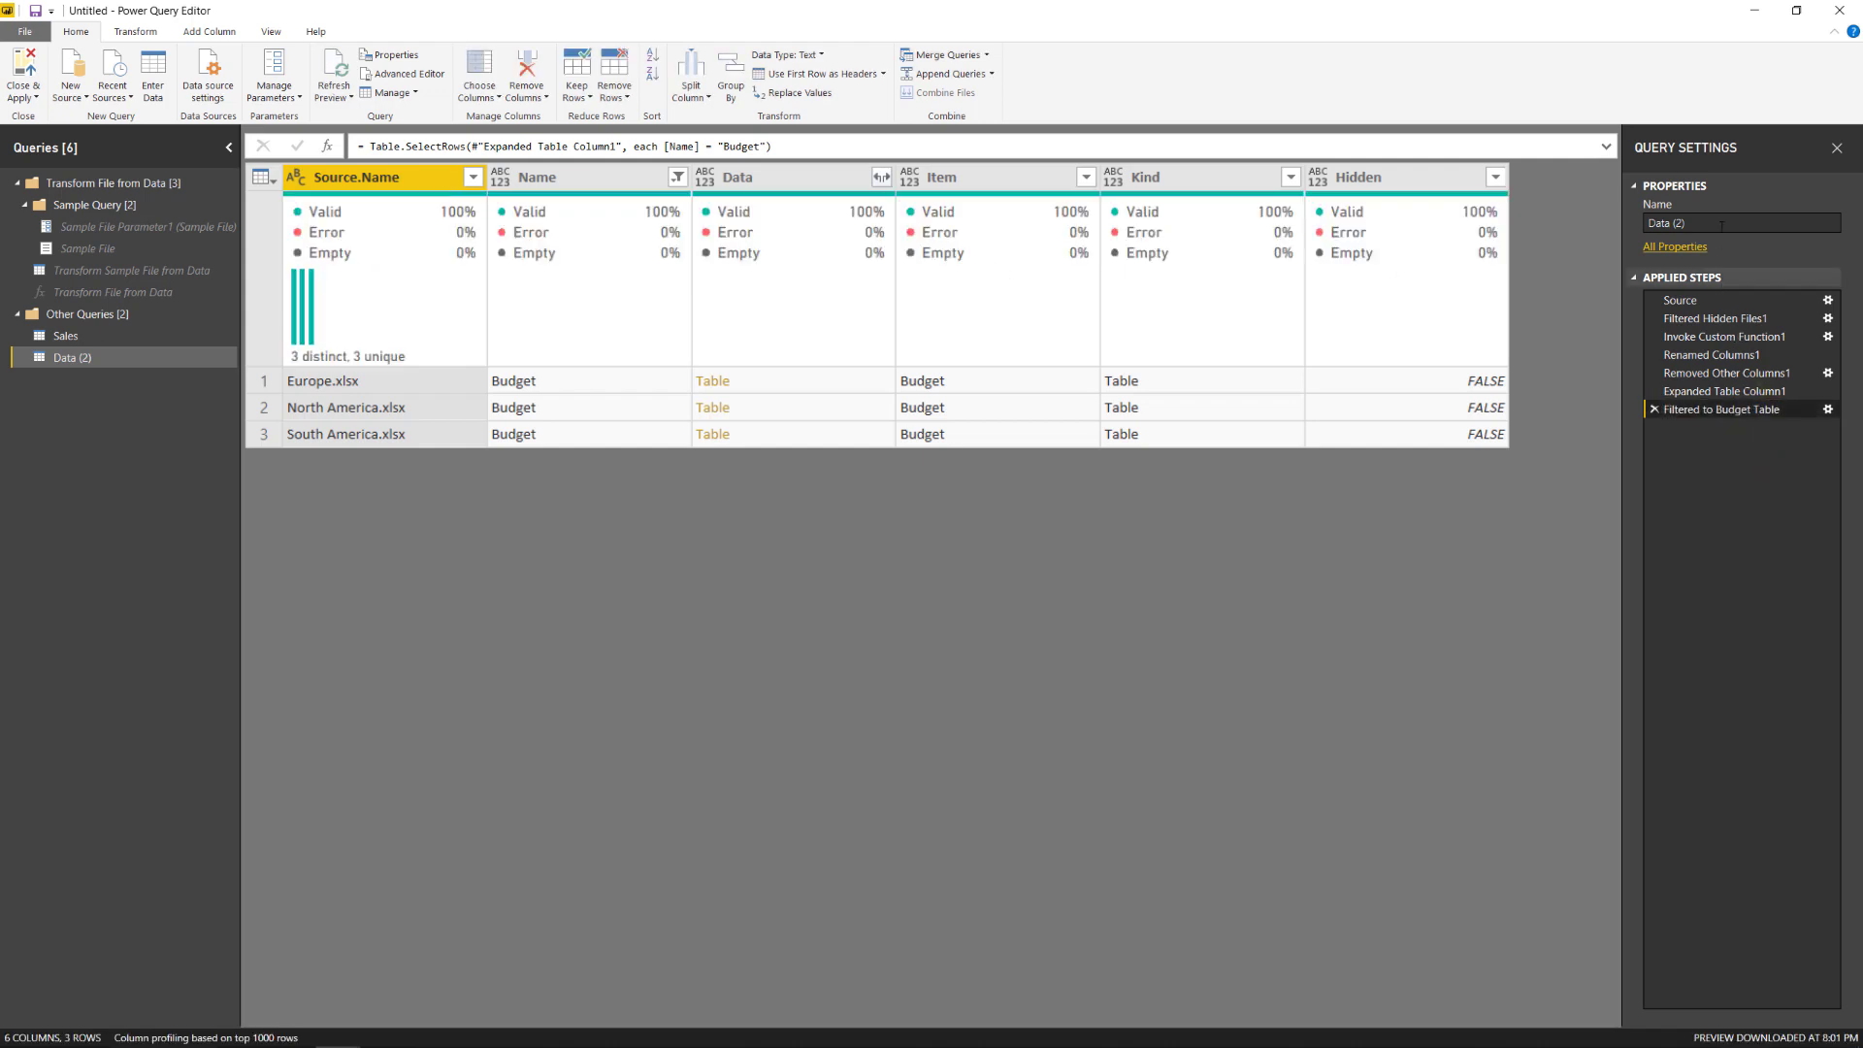
Step: Rename the Data (2) query to 'Budget'
{"action": "left_click", "coordinate": [1721, 221]}
{"action": "key", "text": "ctrl+a"}
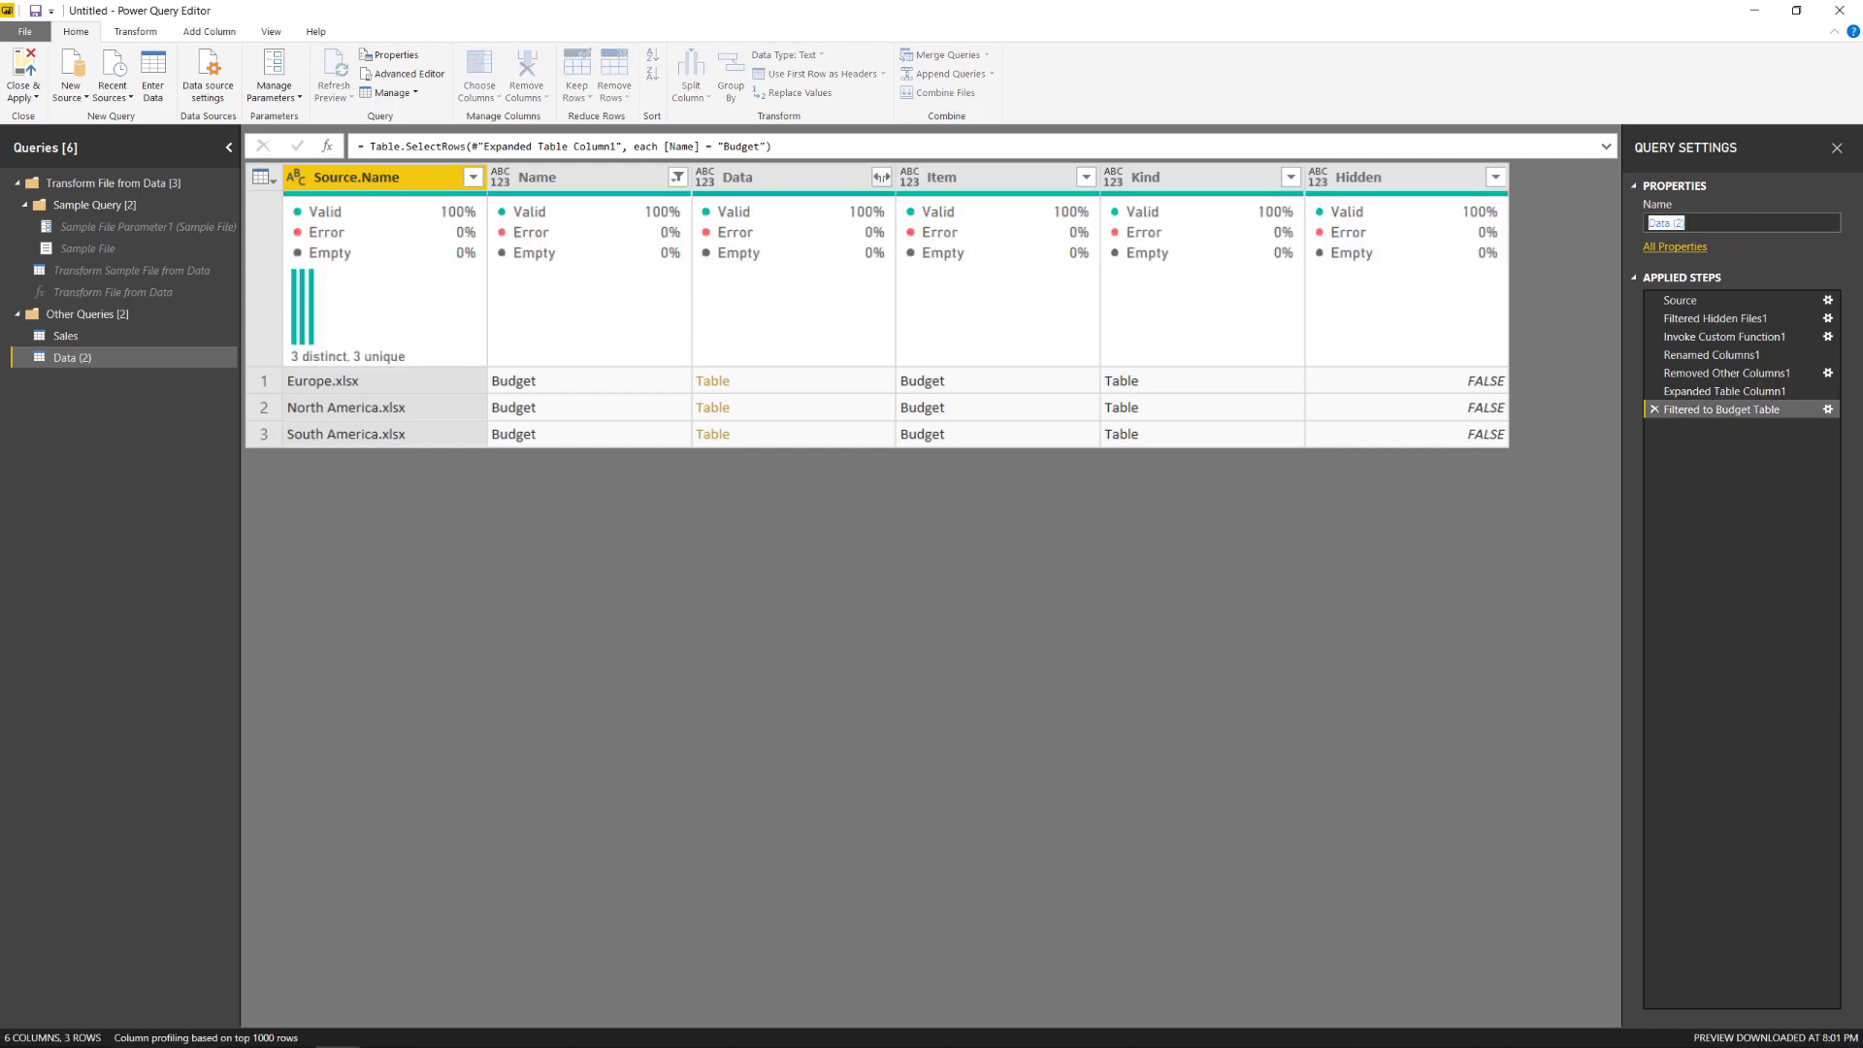
{"action": "type", "text": "Budget"}
{"action": "key", "text": "Return"}
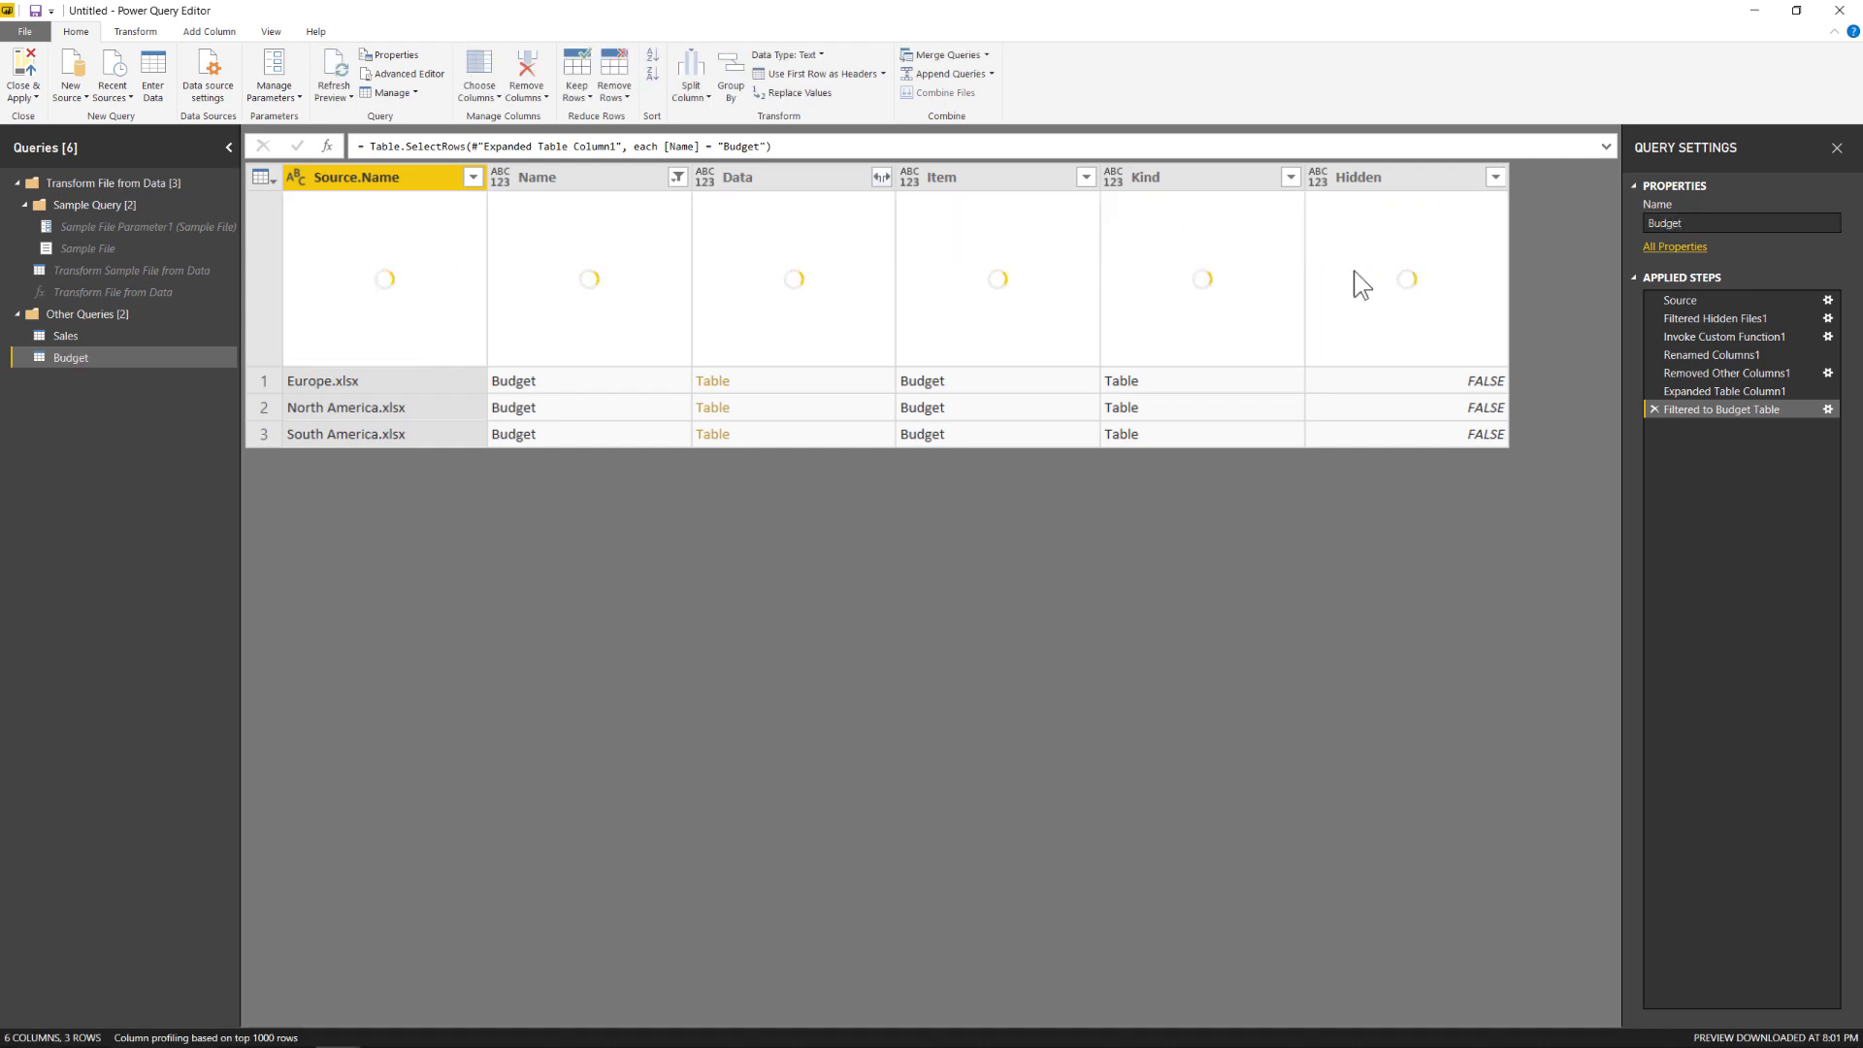
Step: Expand Budget's Data column into CalendarYear, MonthNumberOfYear, GeographyKey, SubcategoryKey and Budget columns
{"action": "left_click", "coordinate": [881, 177]}
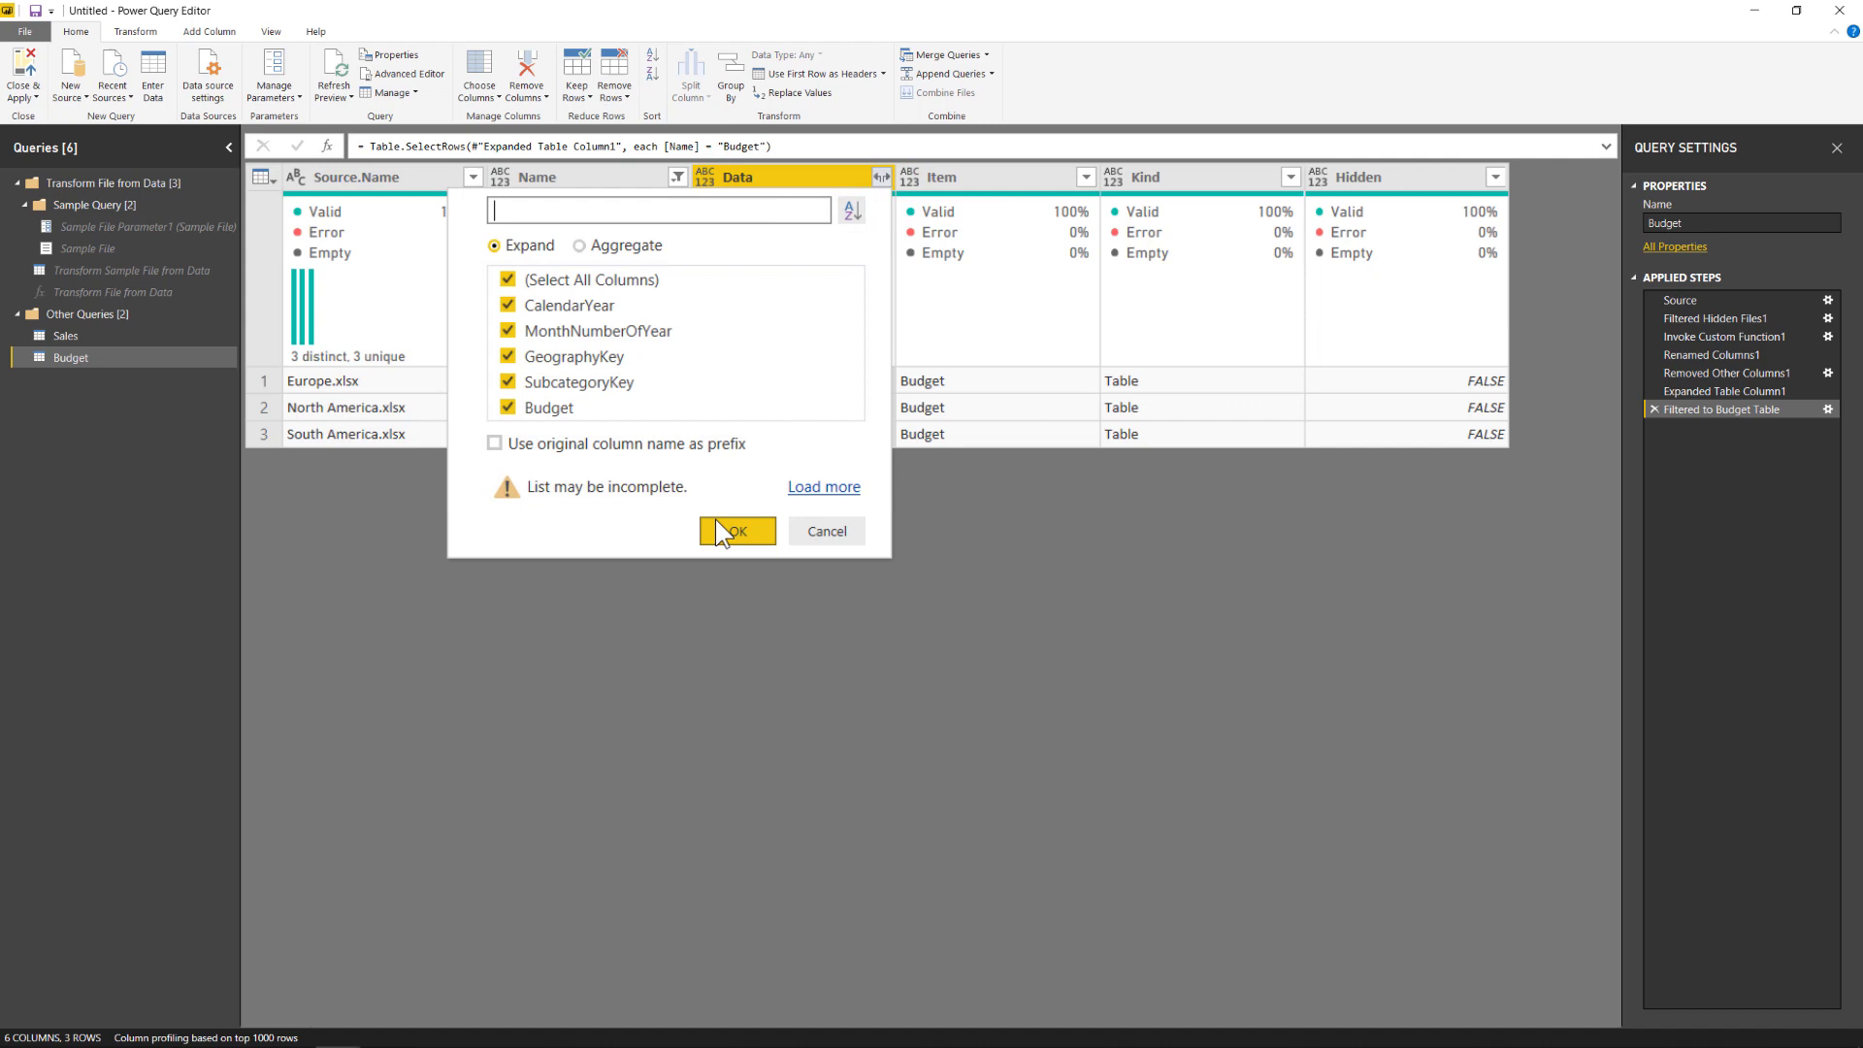
{"action": "left_click", "coordinate": [720, 525]}
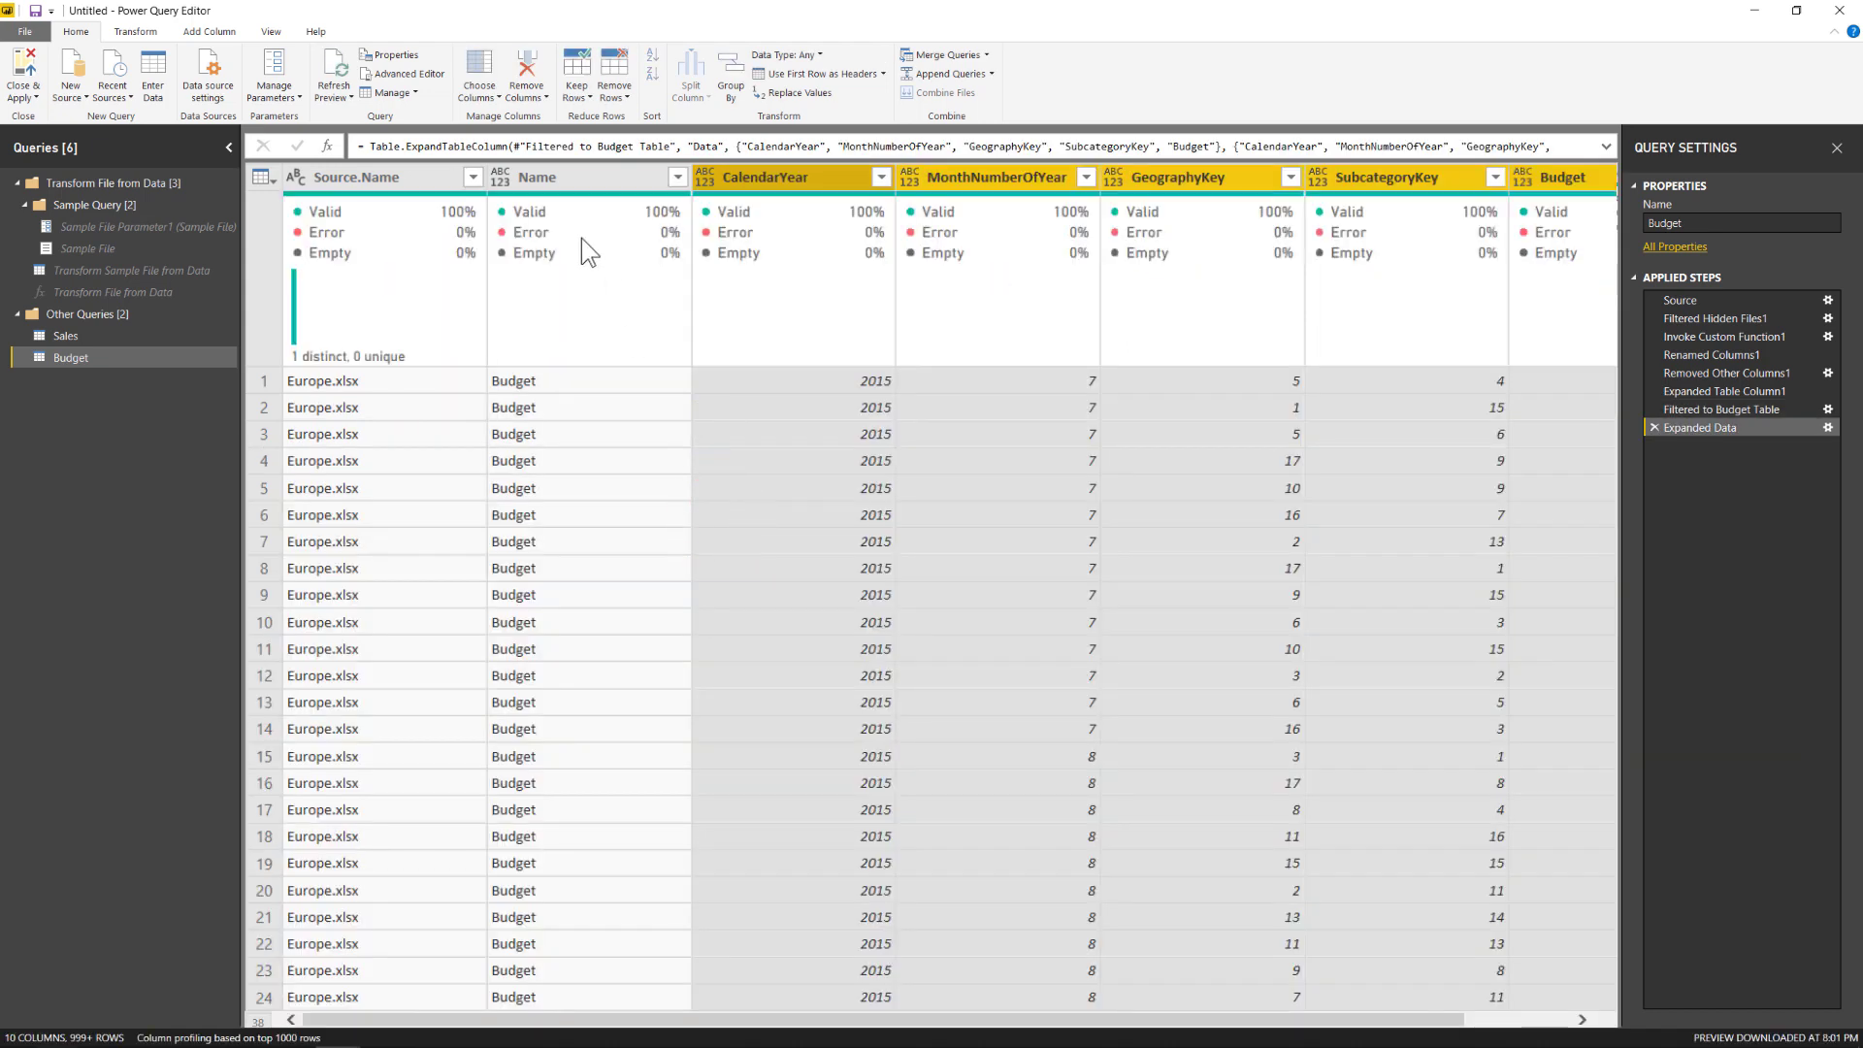
{"action": "left_click", "coordinate": [271, 31]}
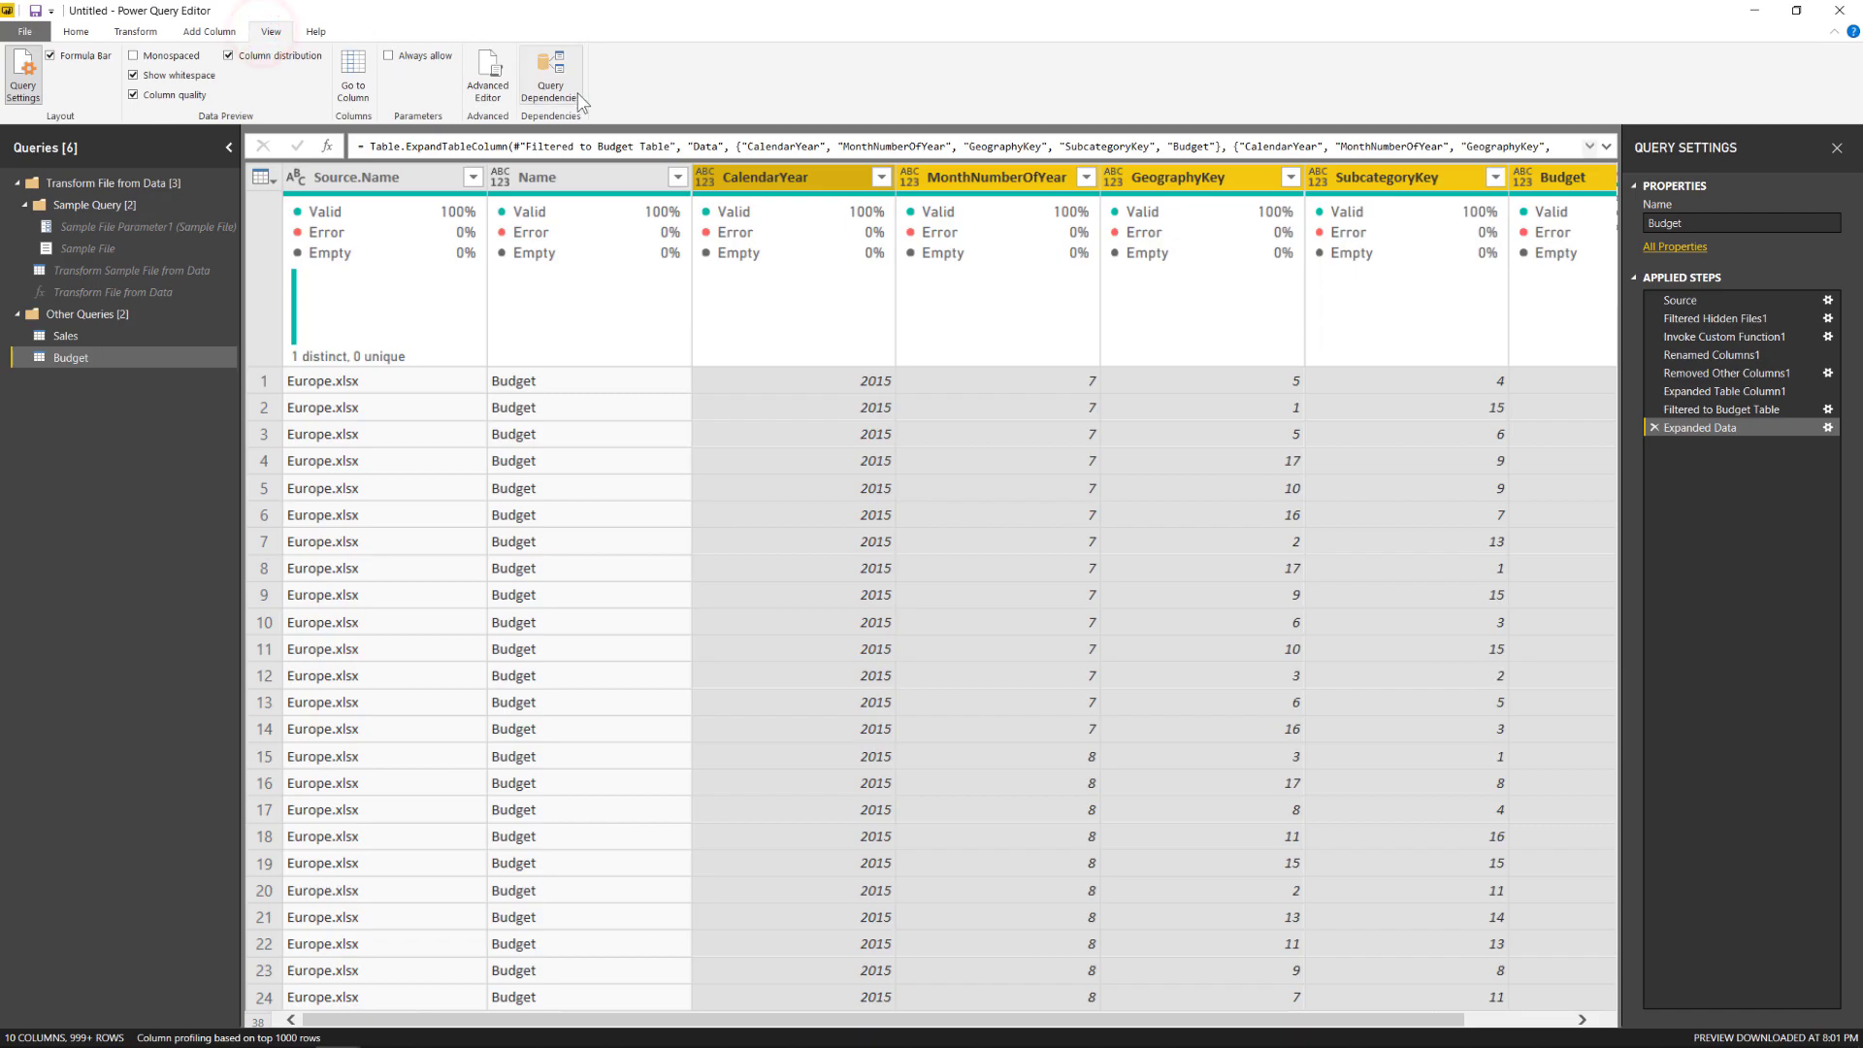
{"action": "left_click", "coordinate": [551, 76]}
{"action": "left_click", "coordinate": [1814, 971]}
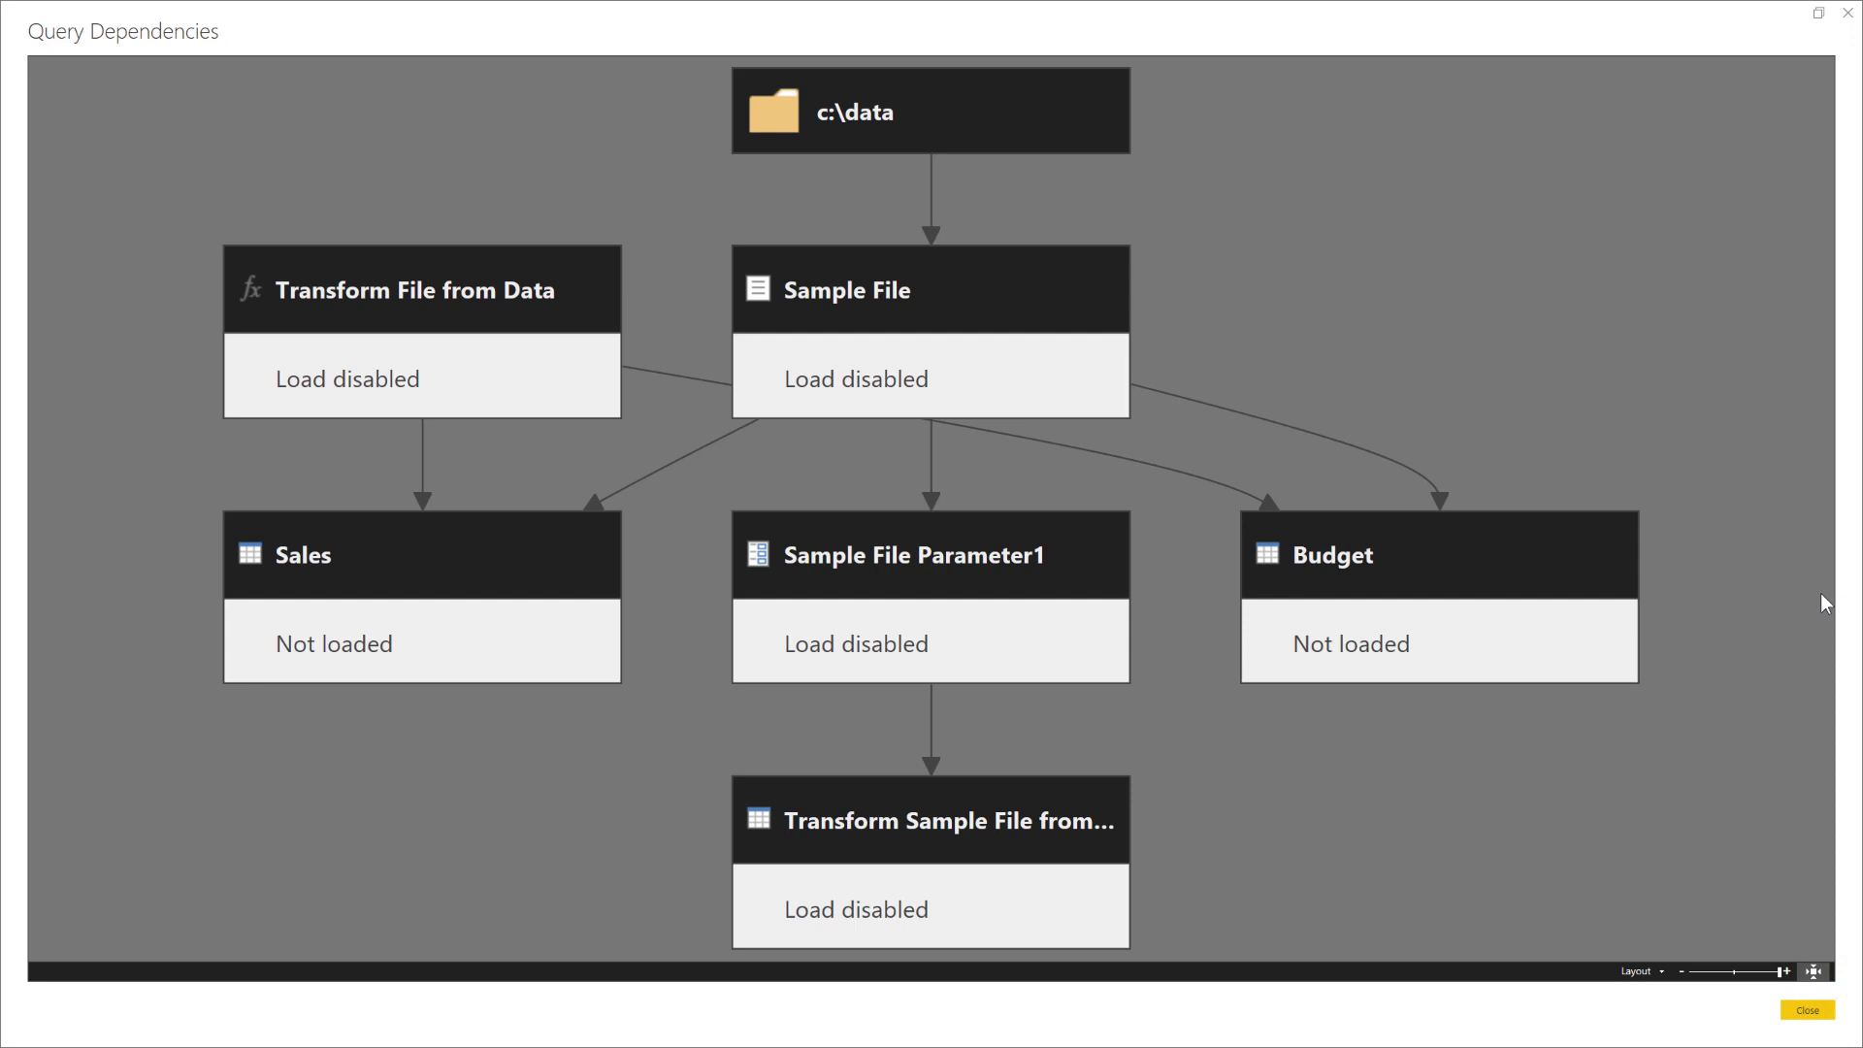
{"action": "left_click", "coordinate": [1814, 1010]}
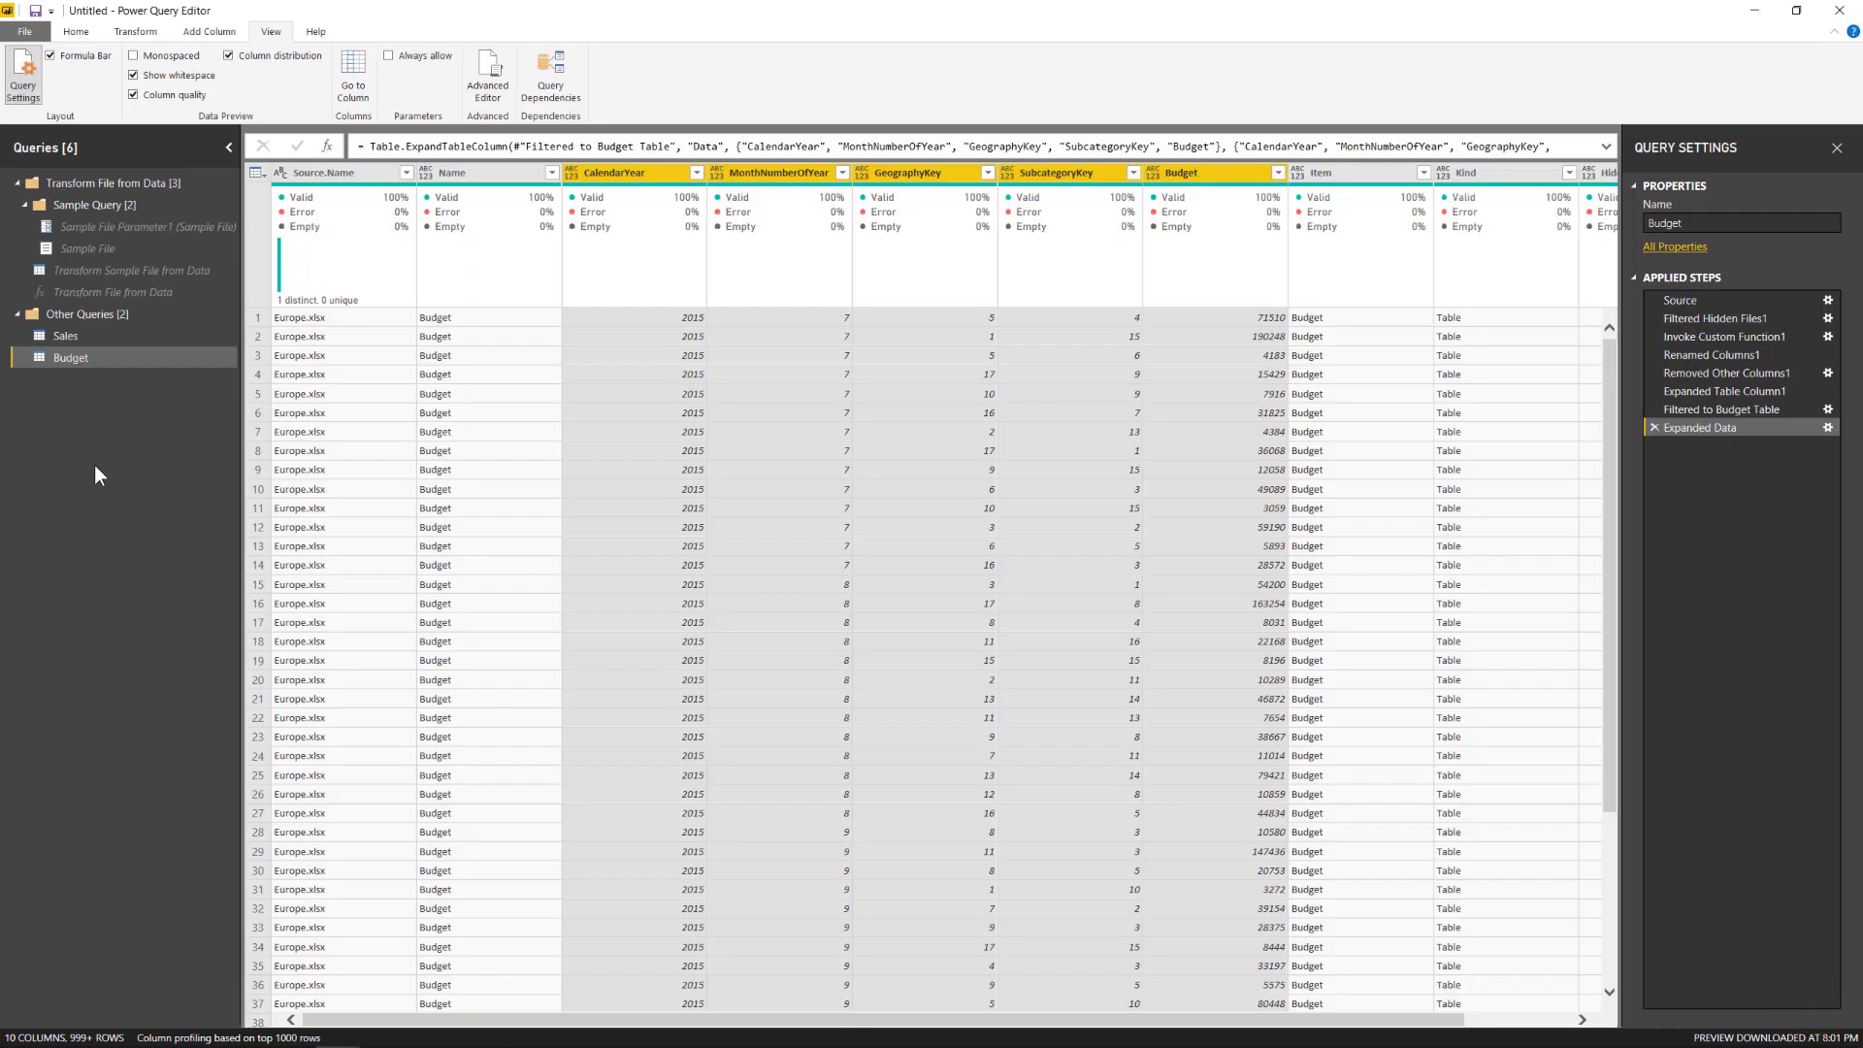